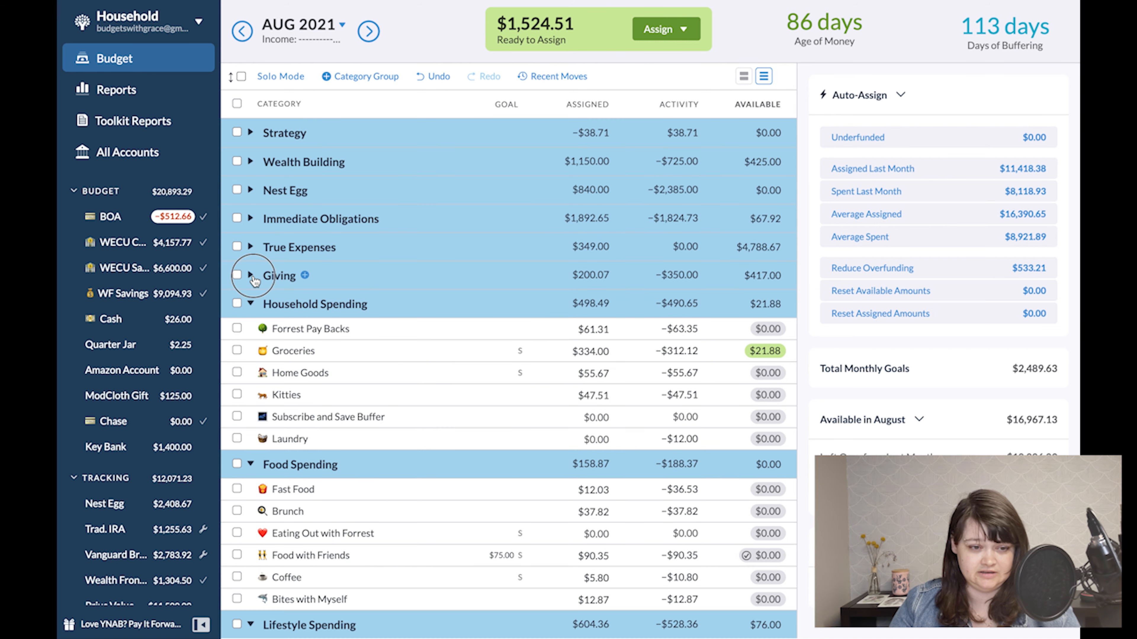
Expand the Giving group and move $100.00 from the HOLDING category to International Relief
click(250, 275)
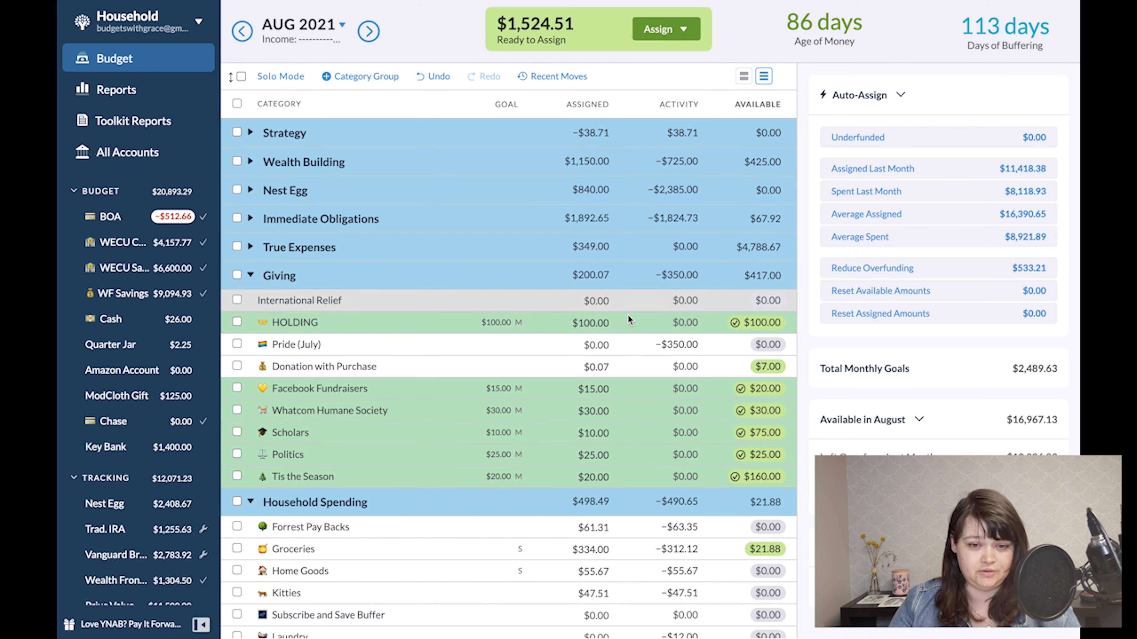
click(760, 323)
key(Tab)
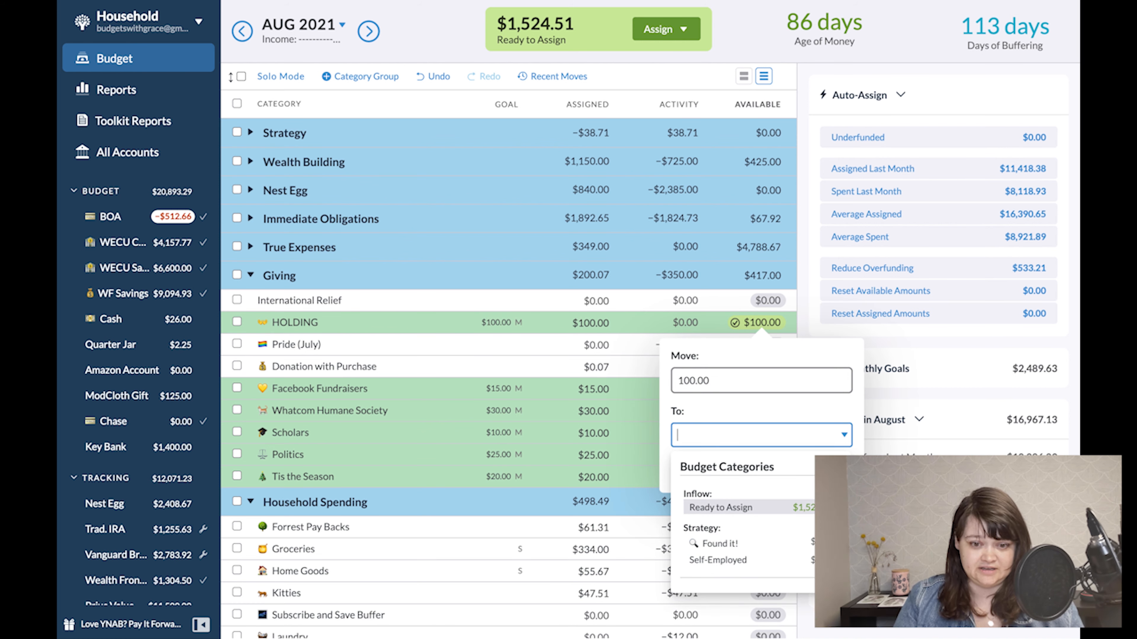
text(int)
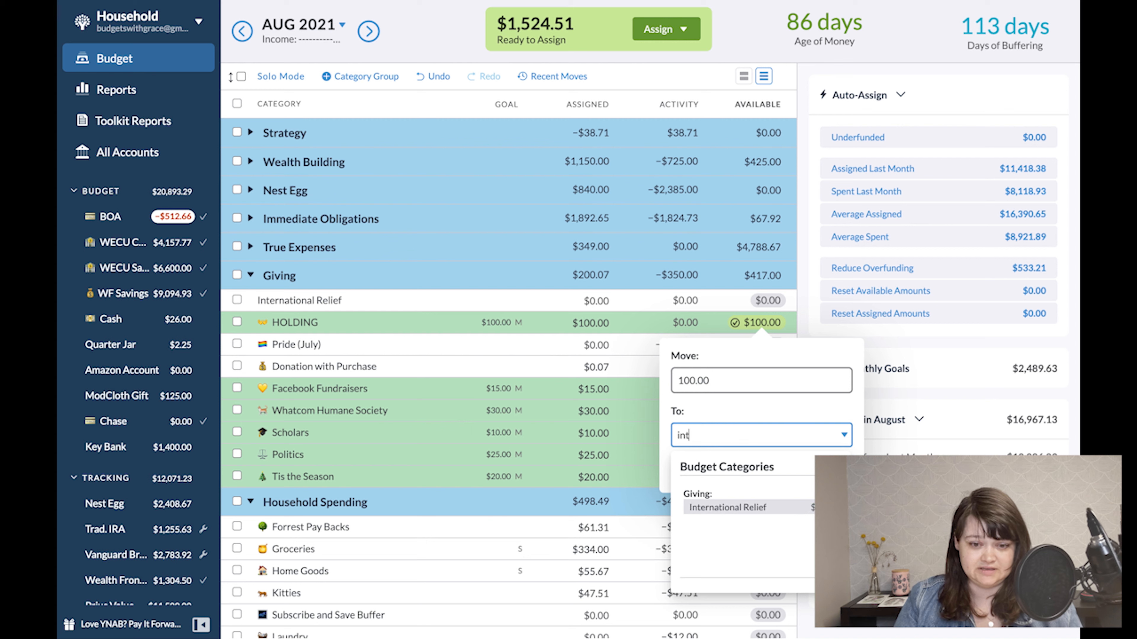
key(Return)
key(Return)
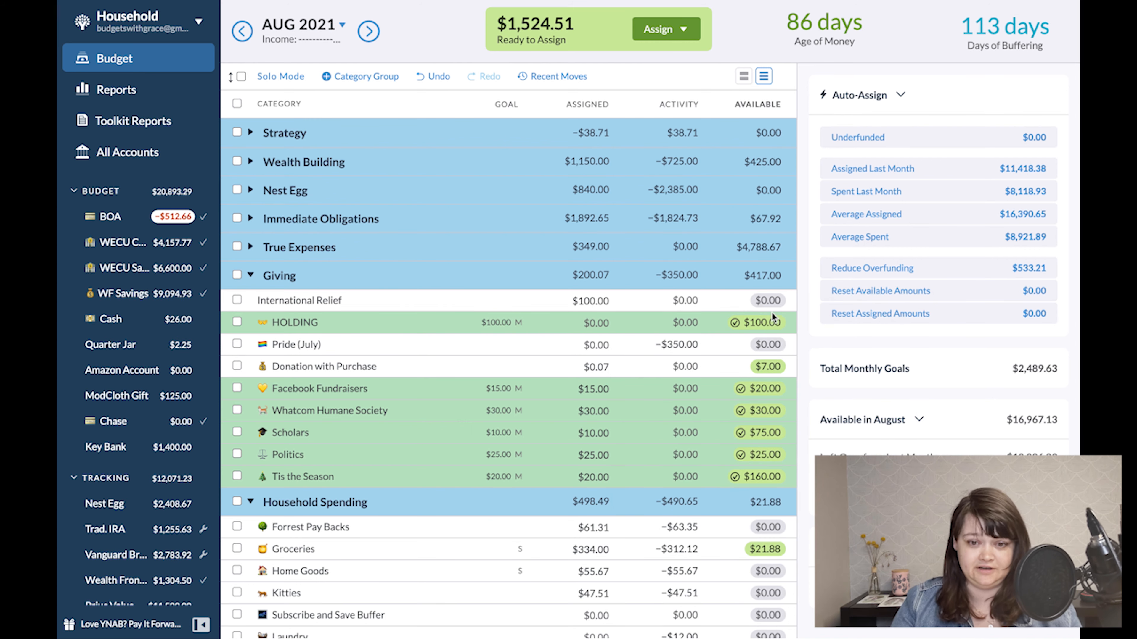
Move the $20.00 available in Facebook Fundraisers to the International Relief category
click(761, 390)
key(Tab)
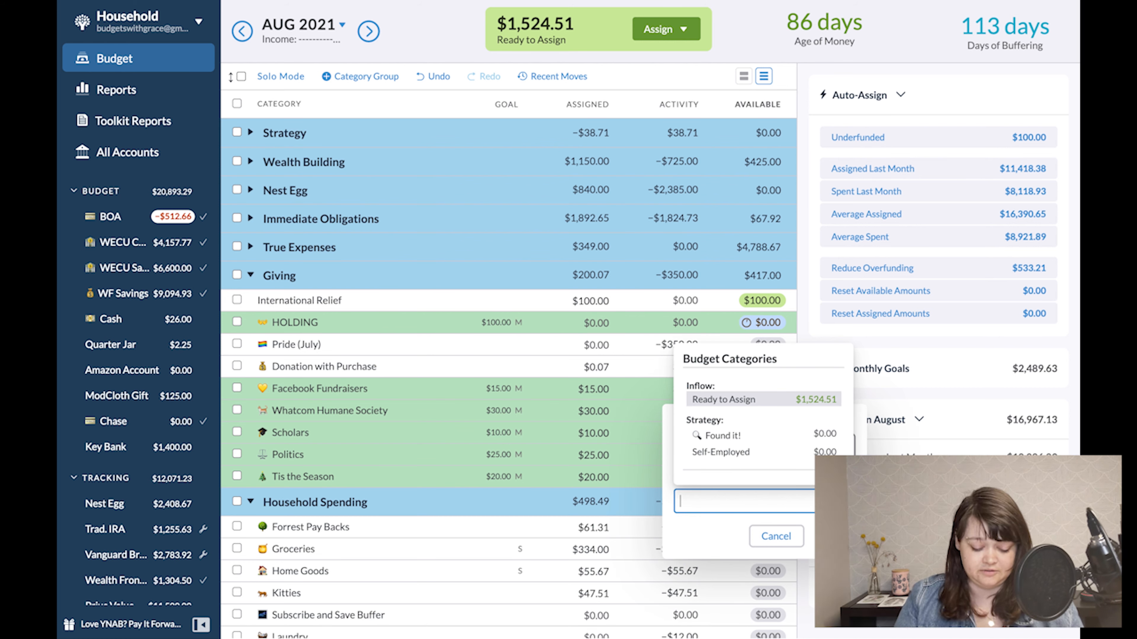
text(intern)
key(Return)
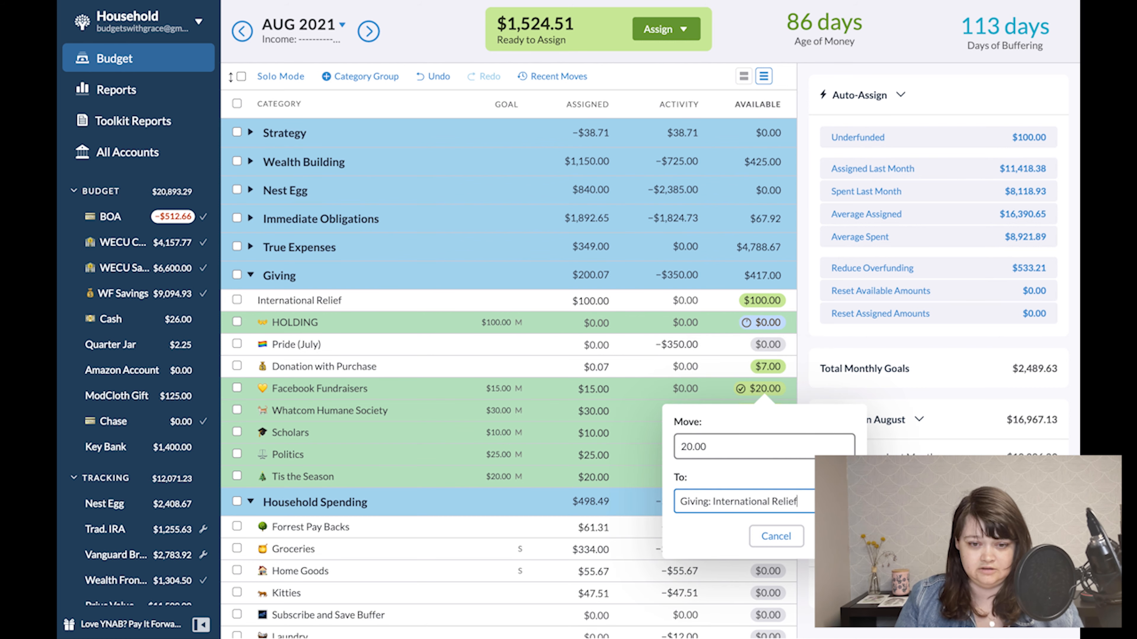
key(Return)
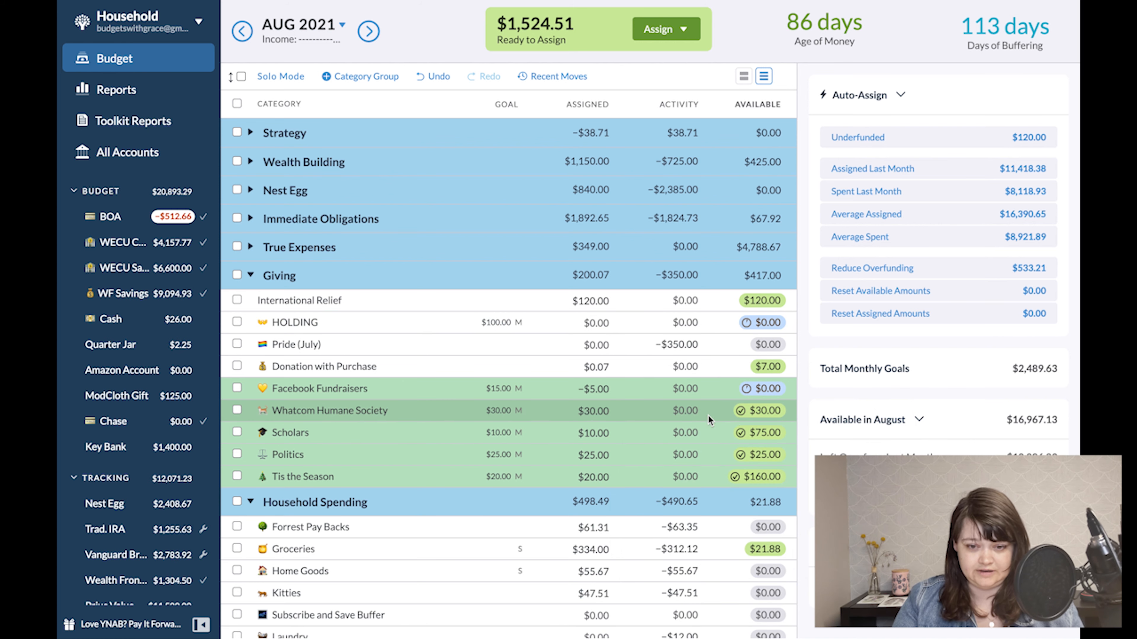
Move the full $75.00 available in Scholars to the International Relief category
click(765, 434)
key(Tab)
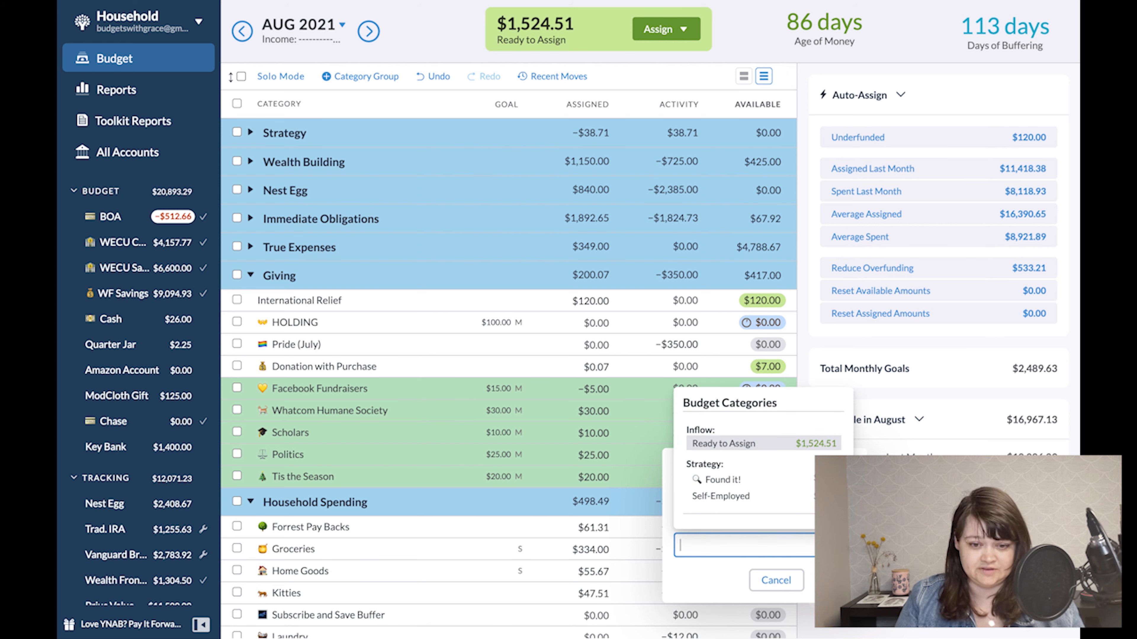
text(inte)
key(Return)
key(Return)
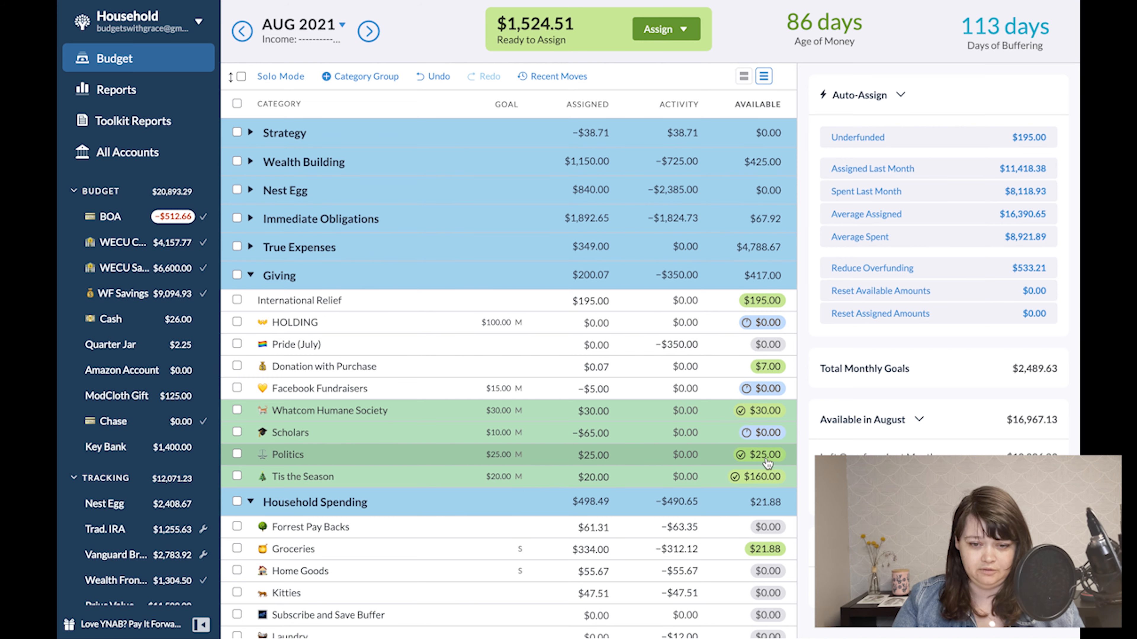
Add $5 to International Relief's August assigned amount and collapse the Giving group
click(583, 296)
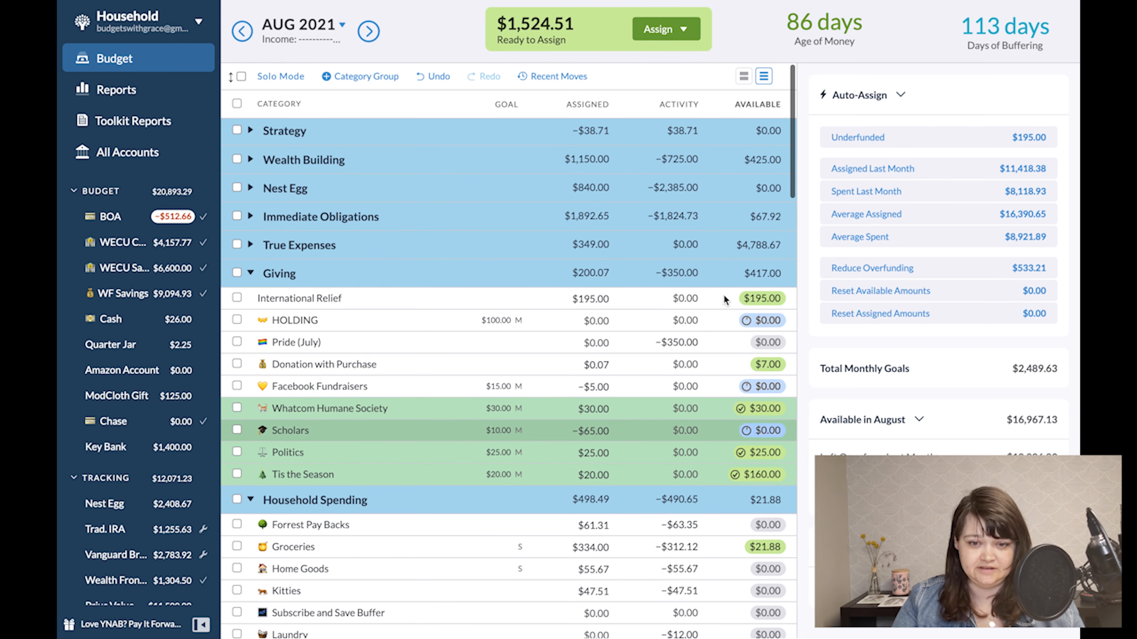
scroll(621, 284, down, 1)
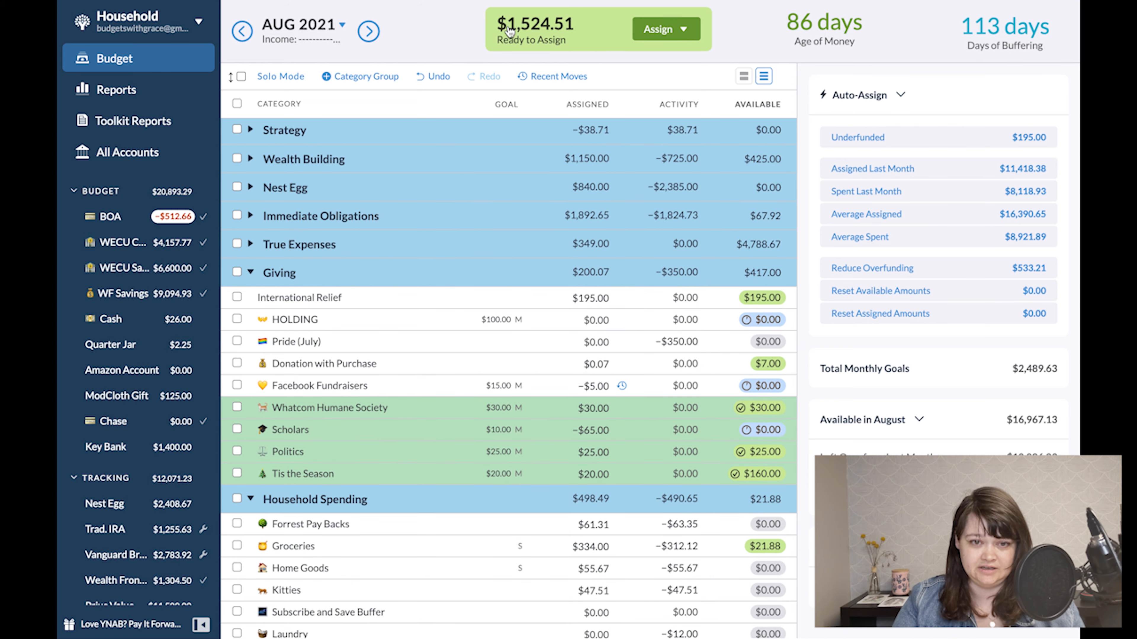
click(586, 297)
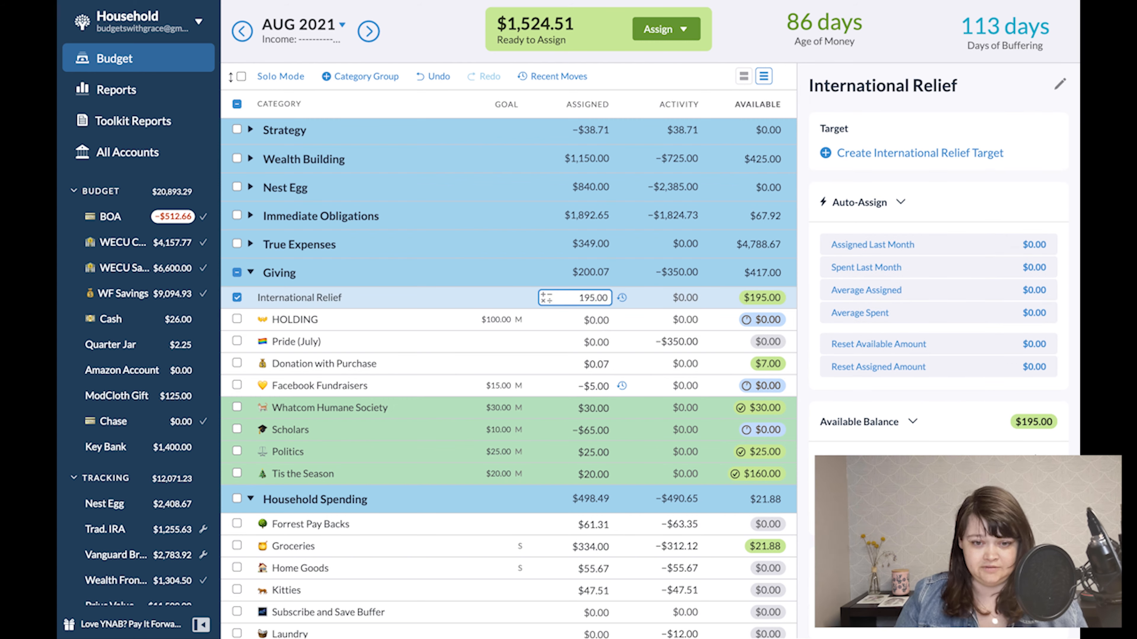
text(+5)
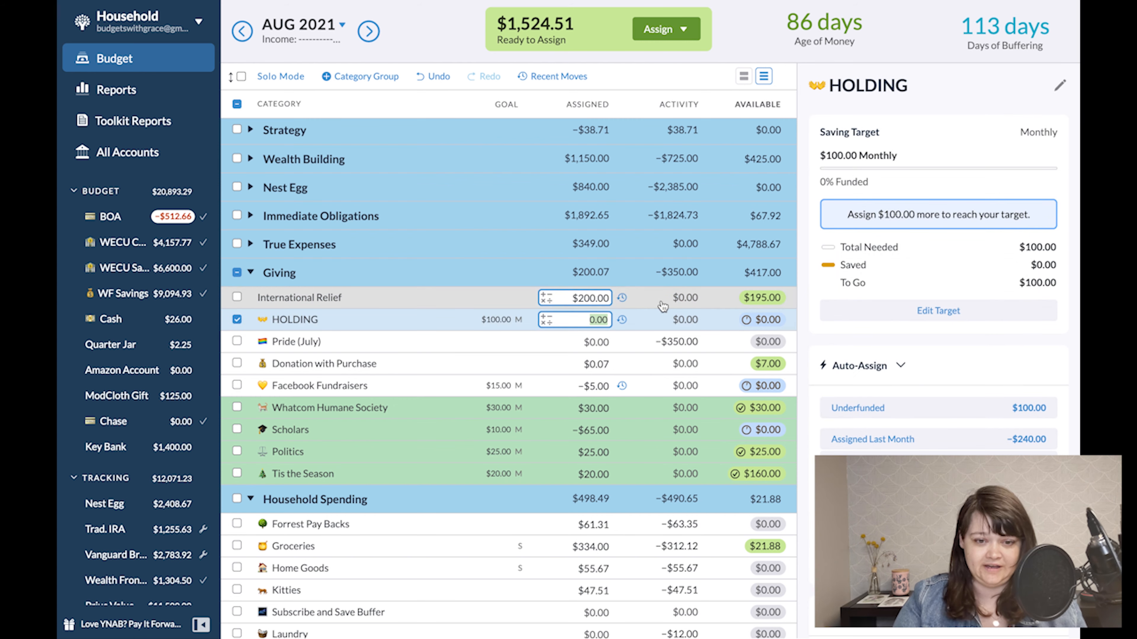
key(Return)
click(236, 320)
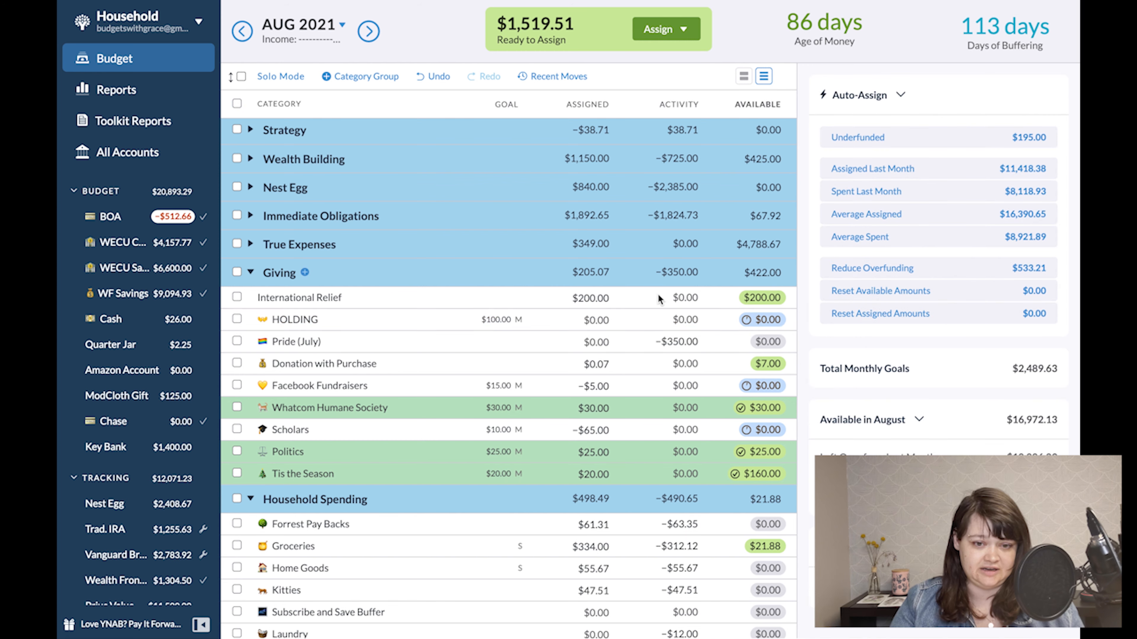
click(250, 273)
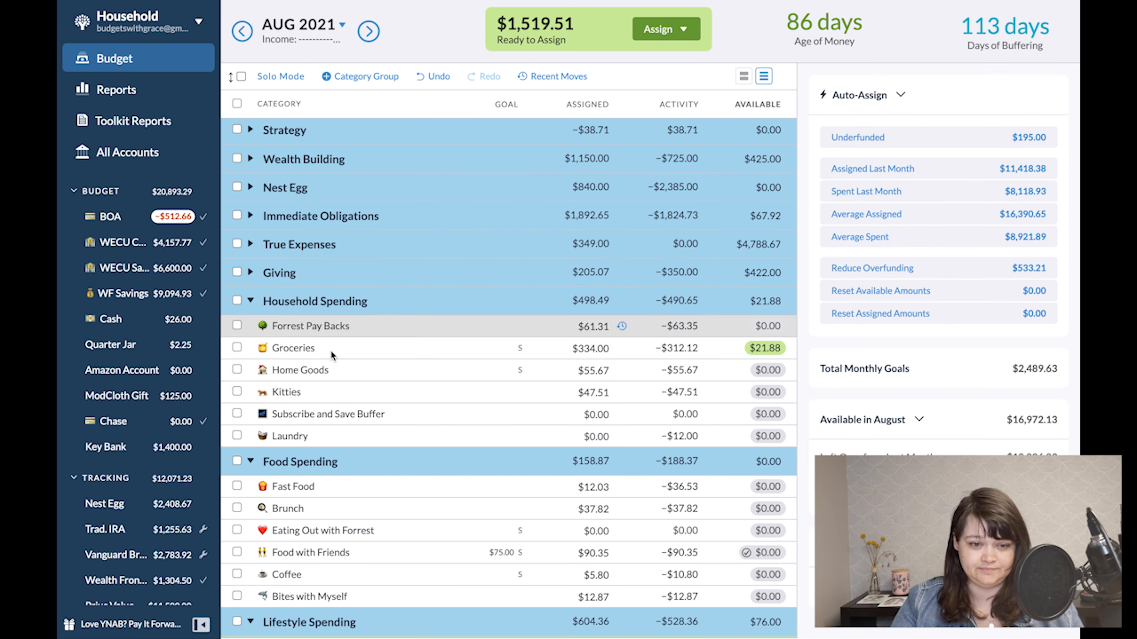
Add $100 to the August assigned amount of Groceries under Household Spending
scroll(302, 358, down, 2)
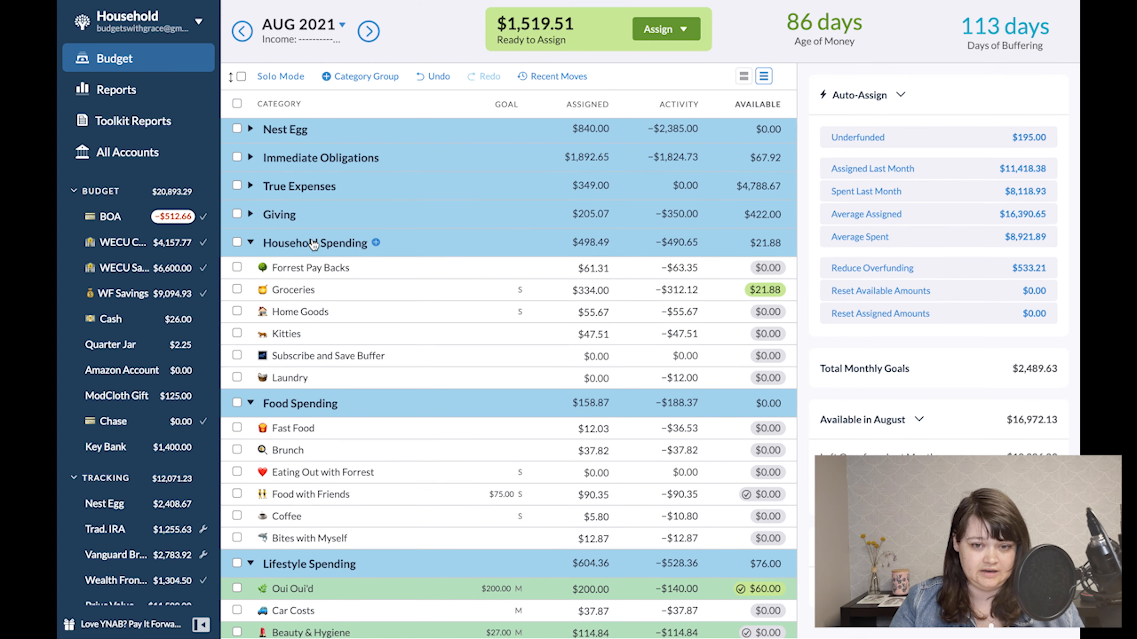
click(608, 291)
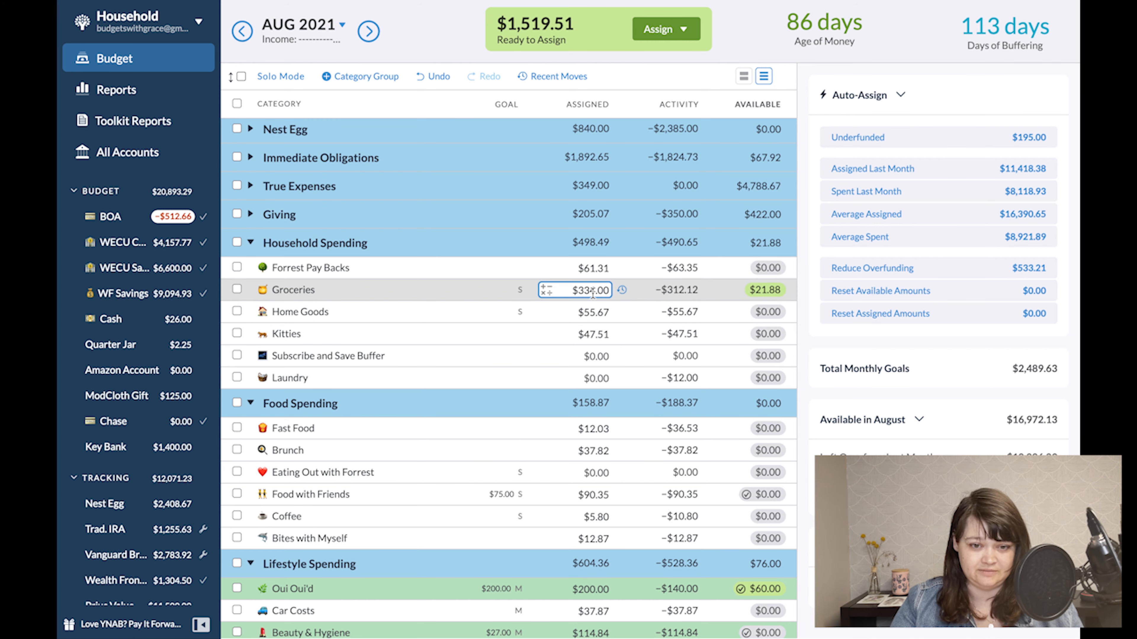
click(603, 291)
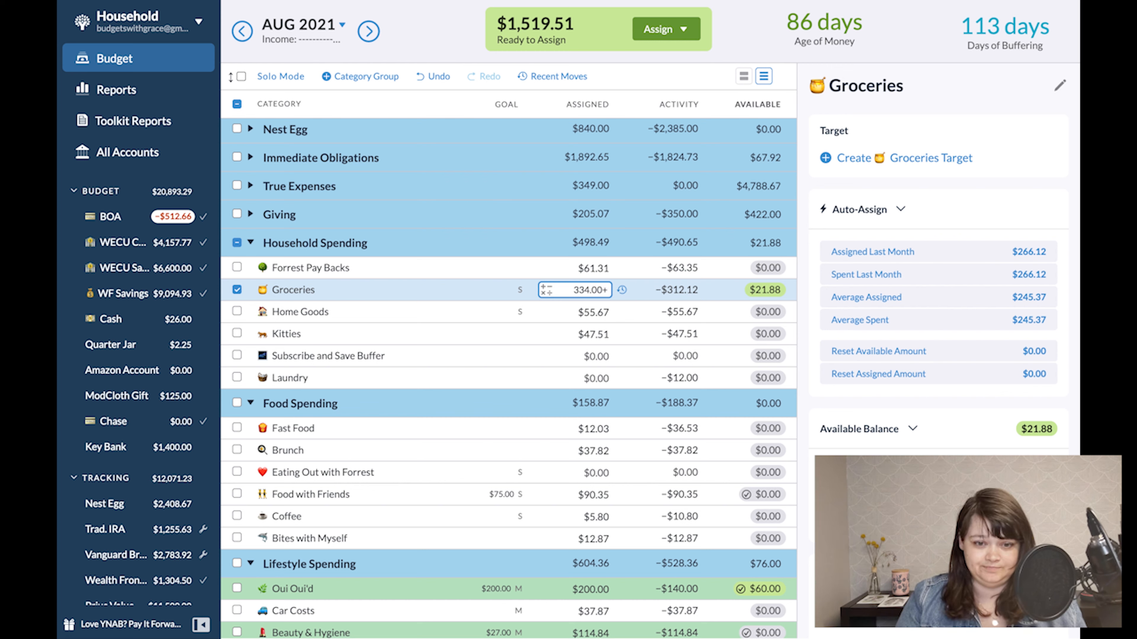
text(+100)
key(Return)
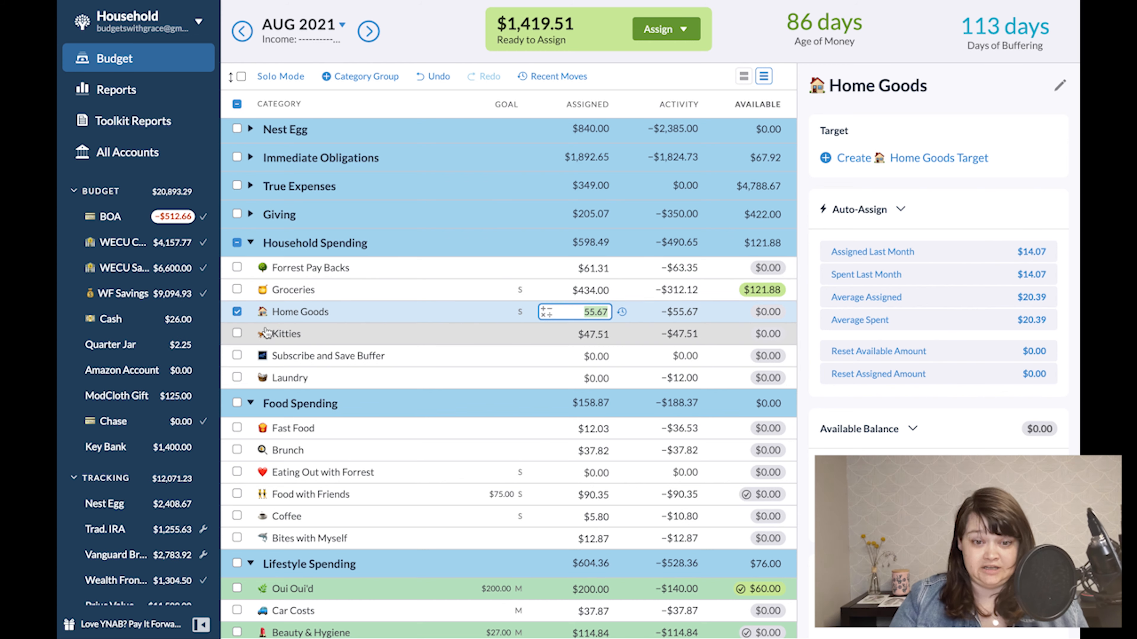
click(236, 311)
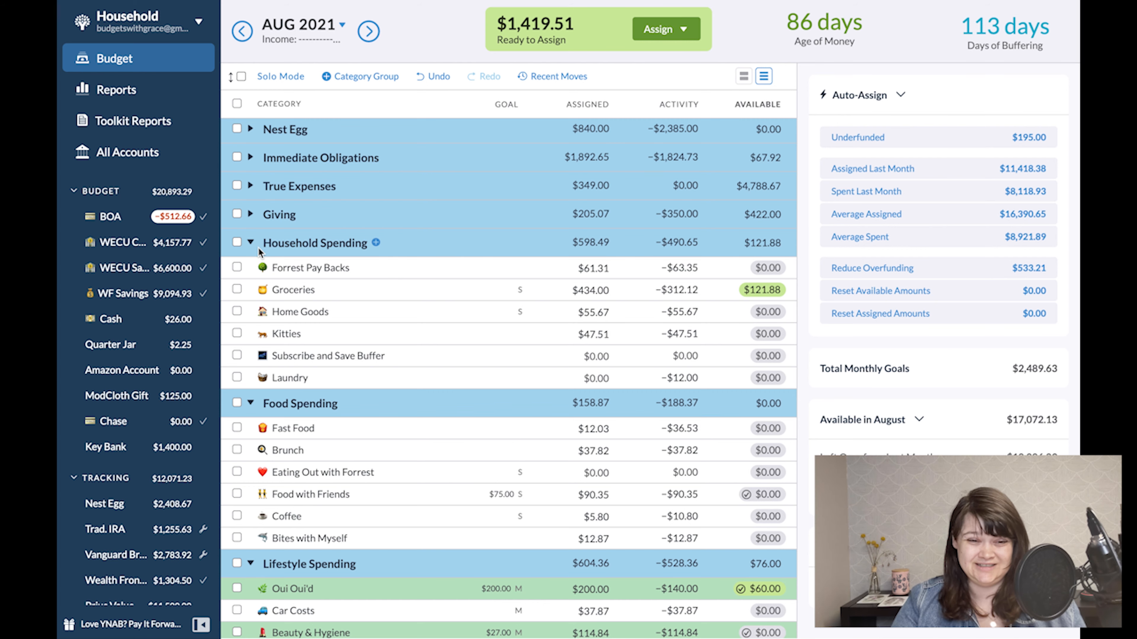
Collapse the Household Spending and Food Spending groups in the August budget
scroll(258, 247, up, 1)
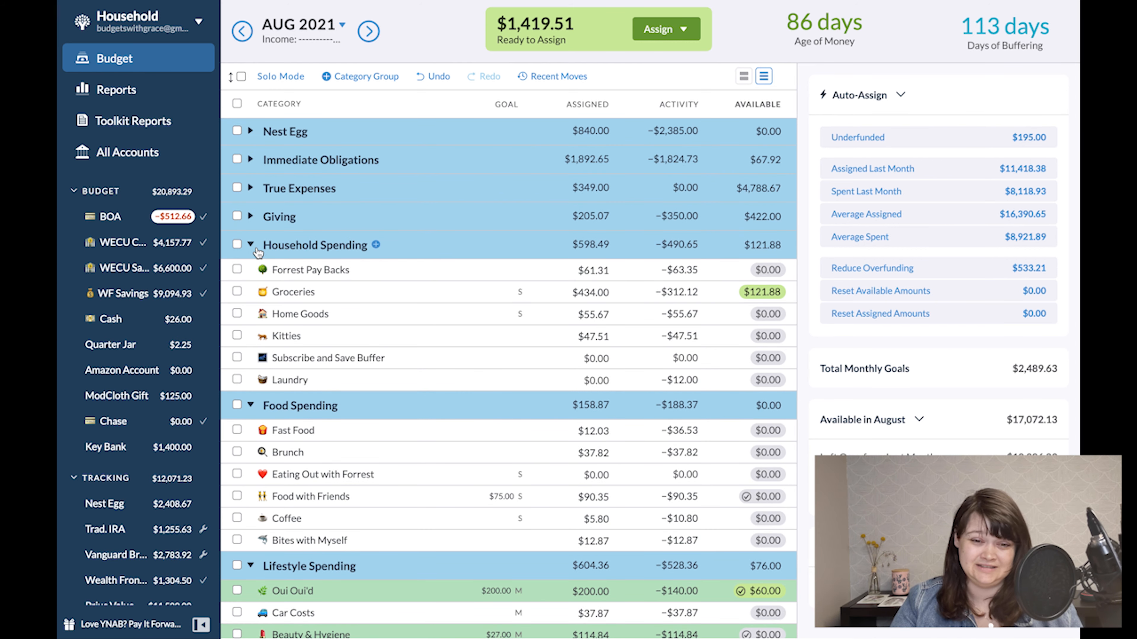
click(257, 251)
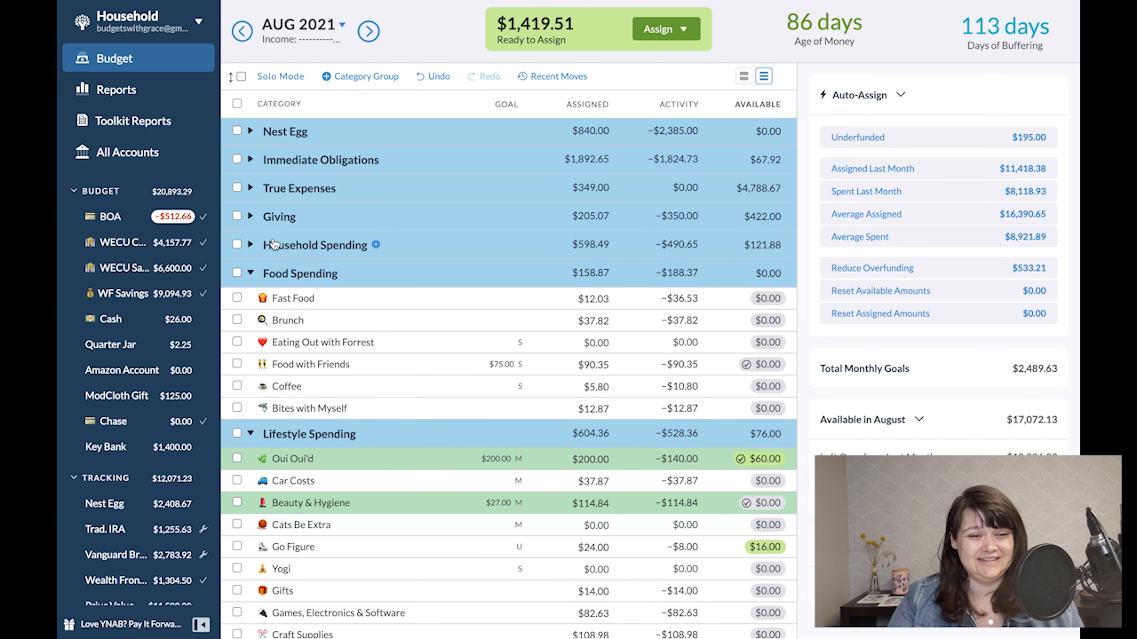
click(252, 273)
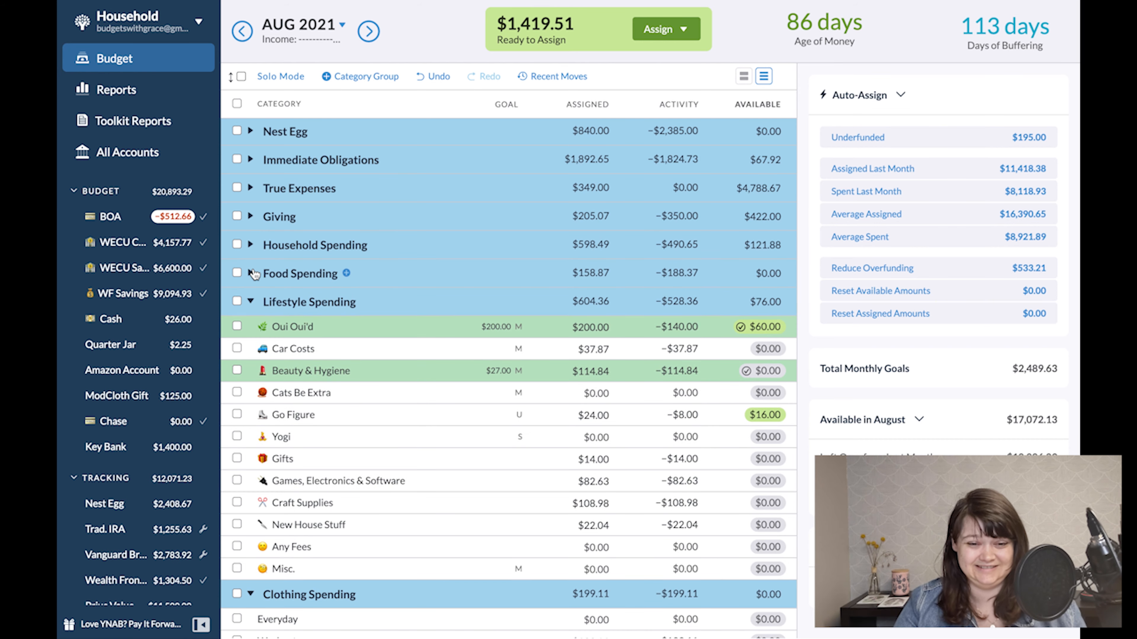
Look over the remaining August categories, switch the budget to September 2021 and collapse its Strategy group
scroll(521, 359, down, 1)
scroll(519, 345, down, 6)
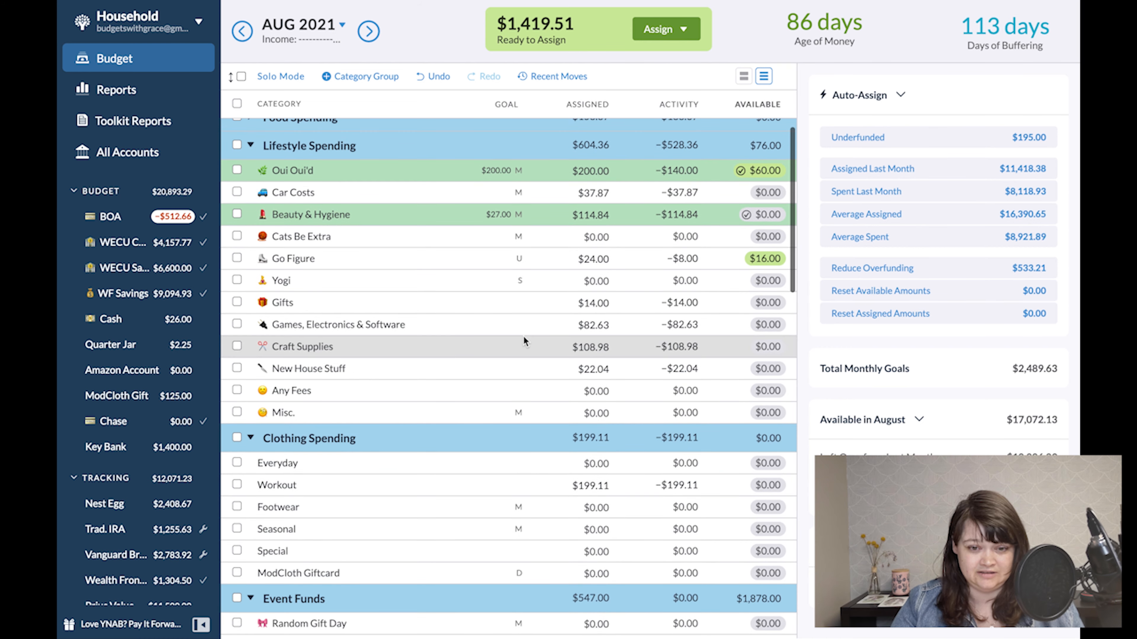
scroll(523, 338, down, 6)
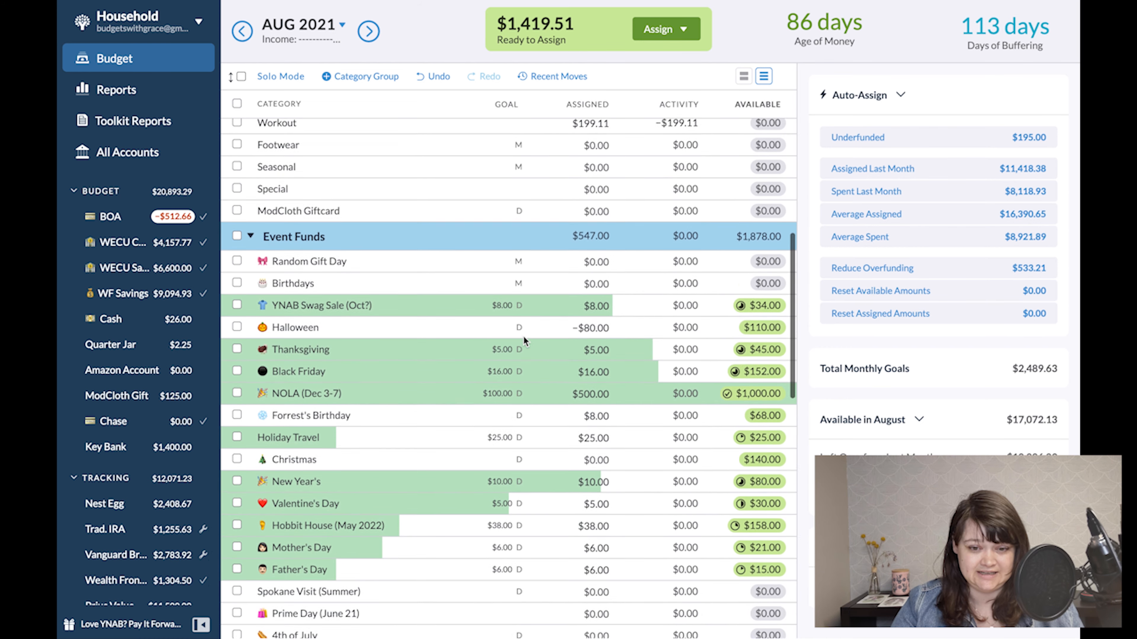
scroll(588, 274, down, 5)
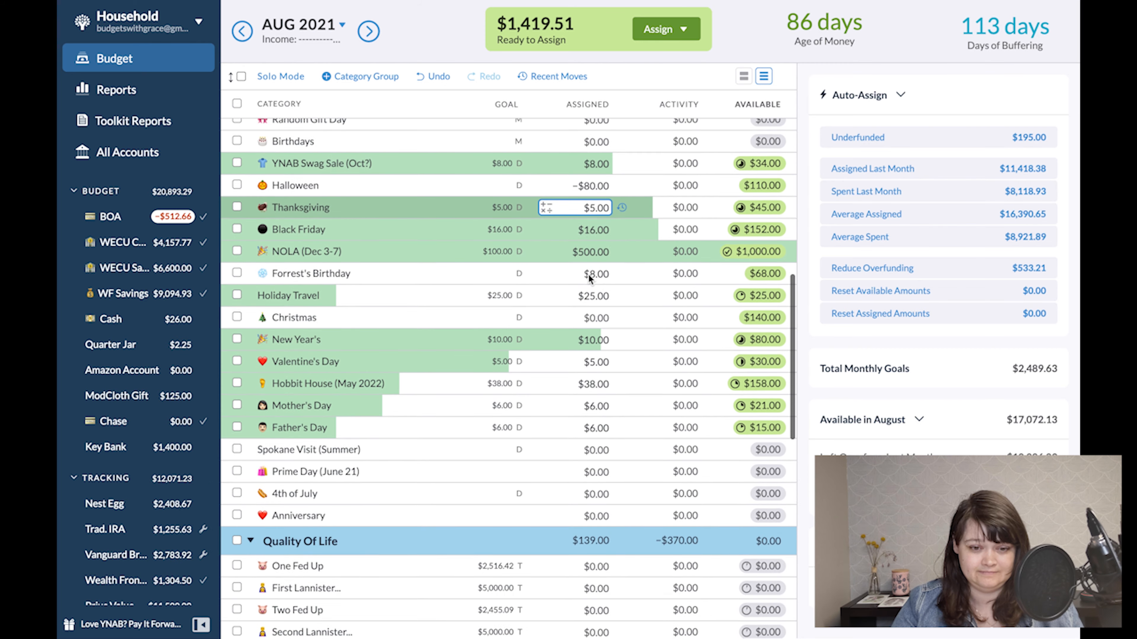
scroll(588, 275, down, 10)
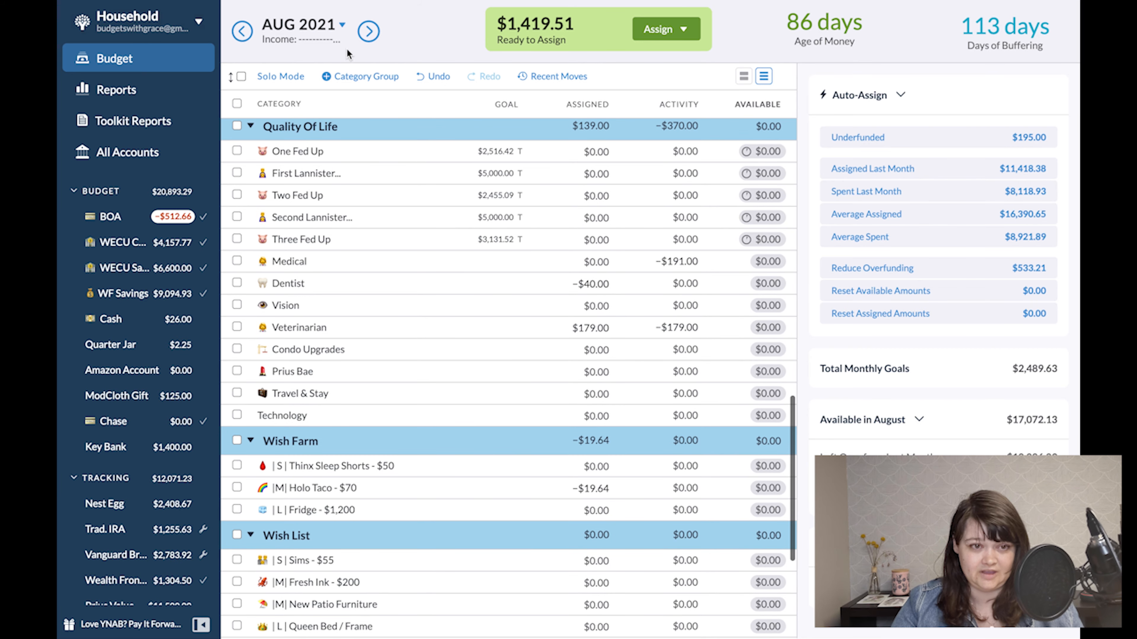
click(368, 32)
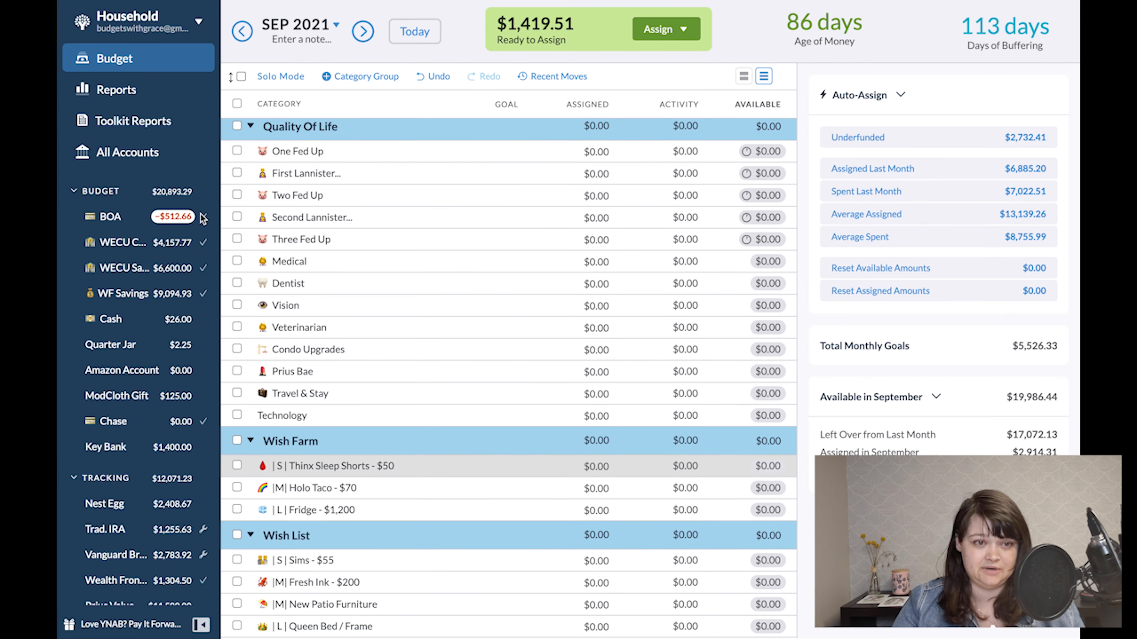
scroll(259, 187, up, 20)
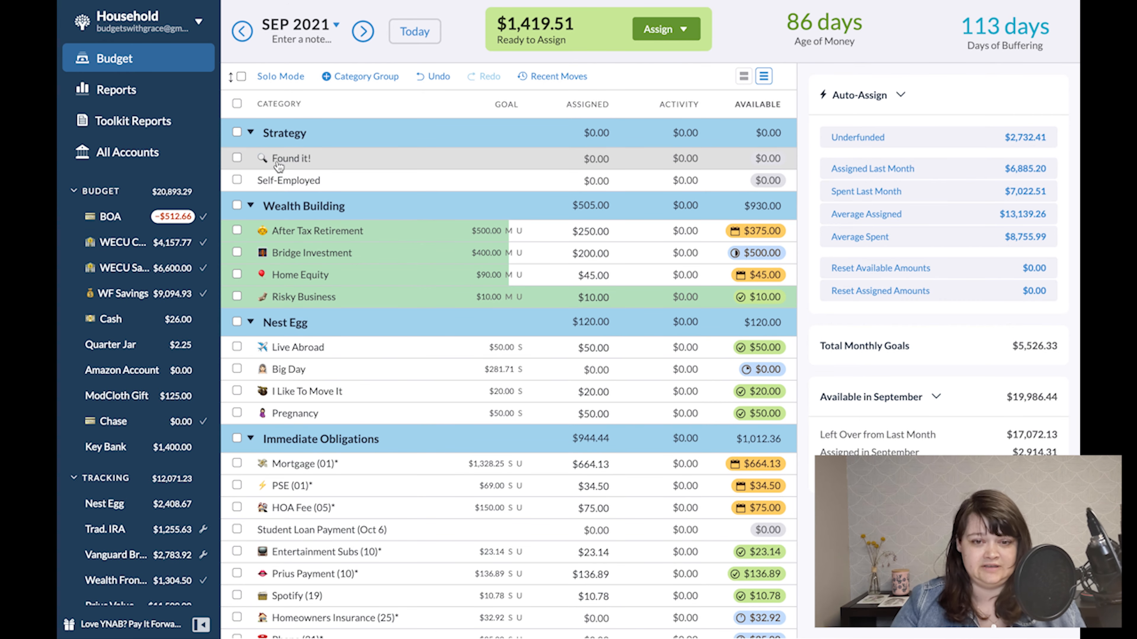
click(253, 134)
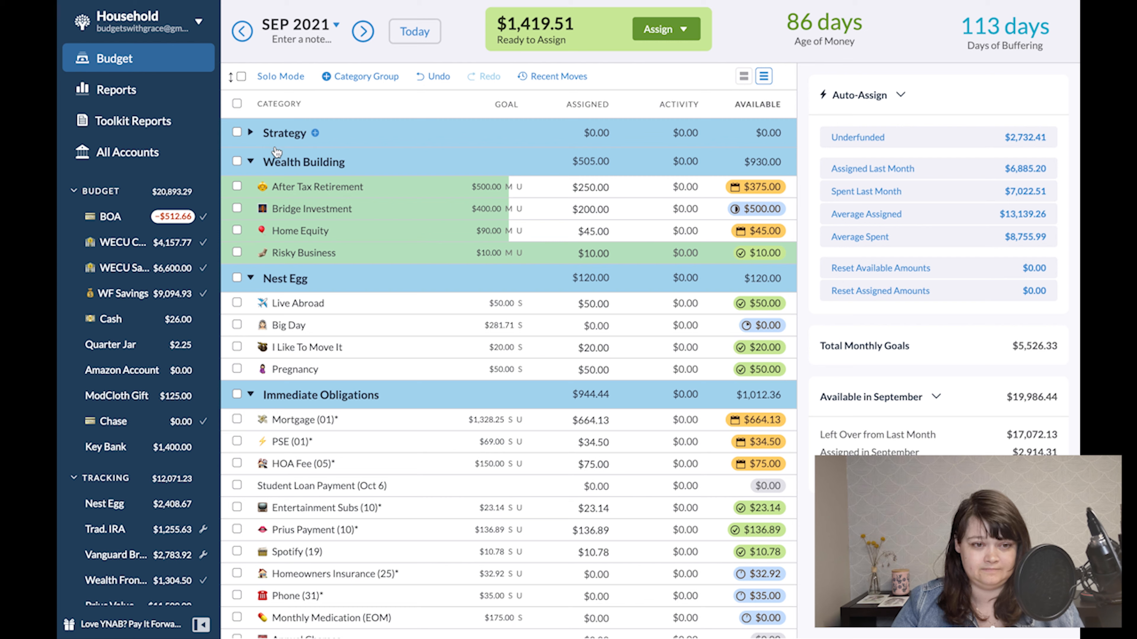
Add $125 to After Tax Retirement's September assigned amount under Wealth Building
click(575, 187)
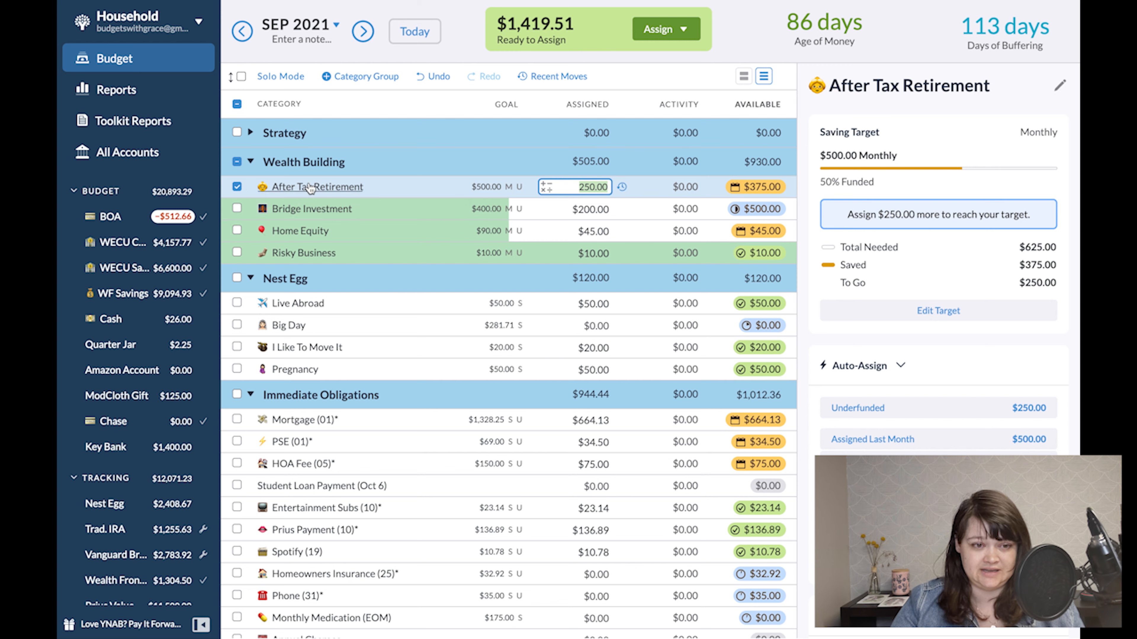
key(Right)
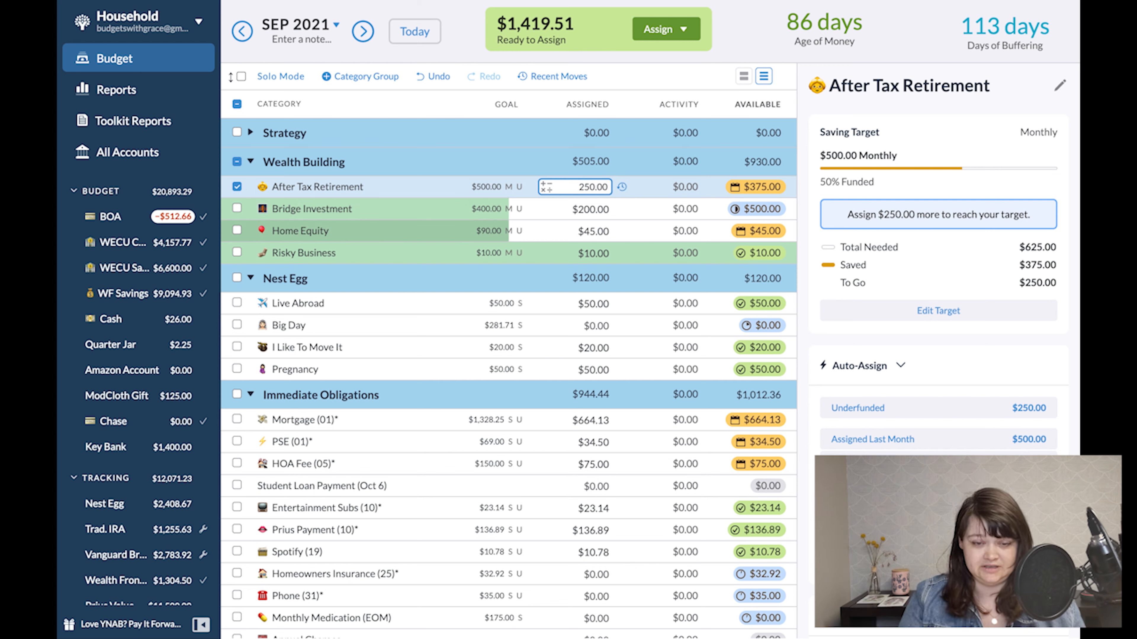
text(+125)
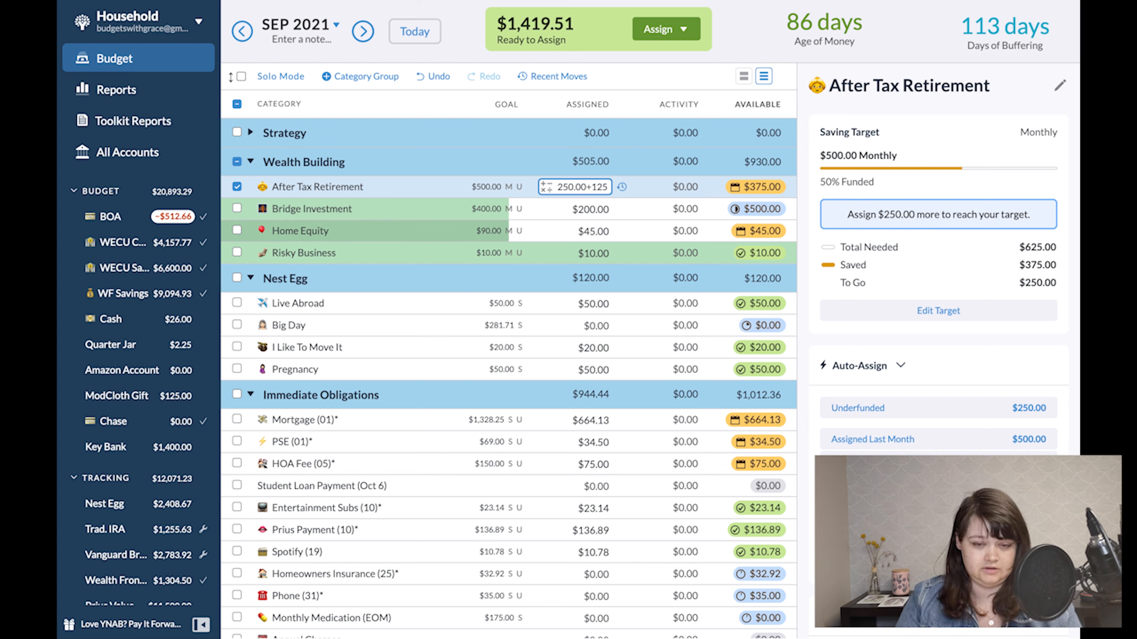
key(Return)
Add $100 to Bridge Investment's September assigned amount under Wealth Building
key(Right)
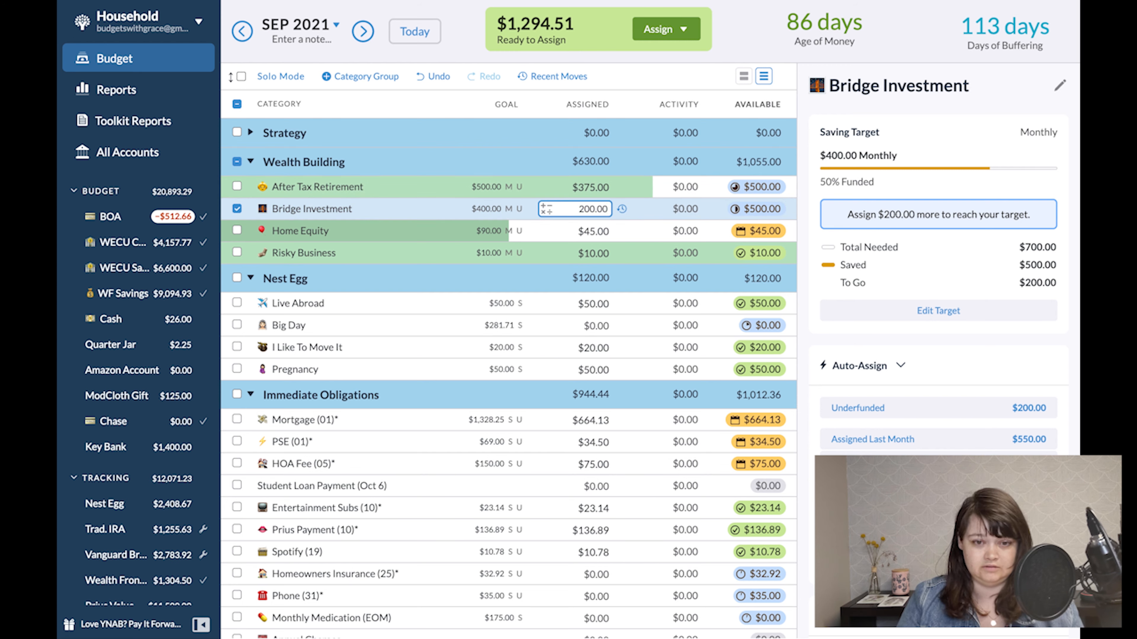
text(+100)
key(Return)
Add $20 to Home Equity's September assigned amount and collapse the Wealth Building group
key(Right)
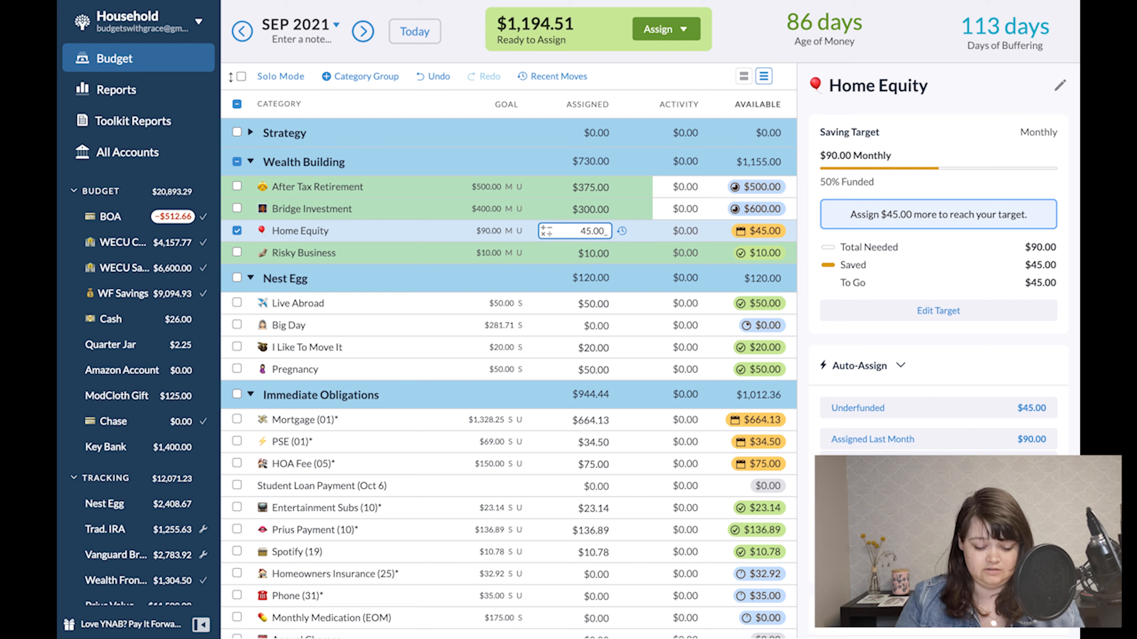
key(BackSpace)
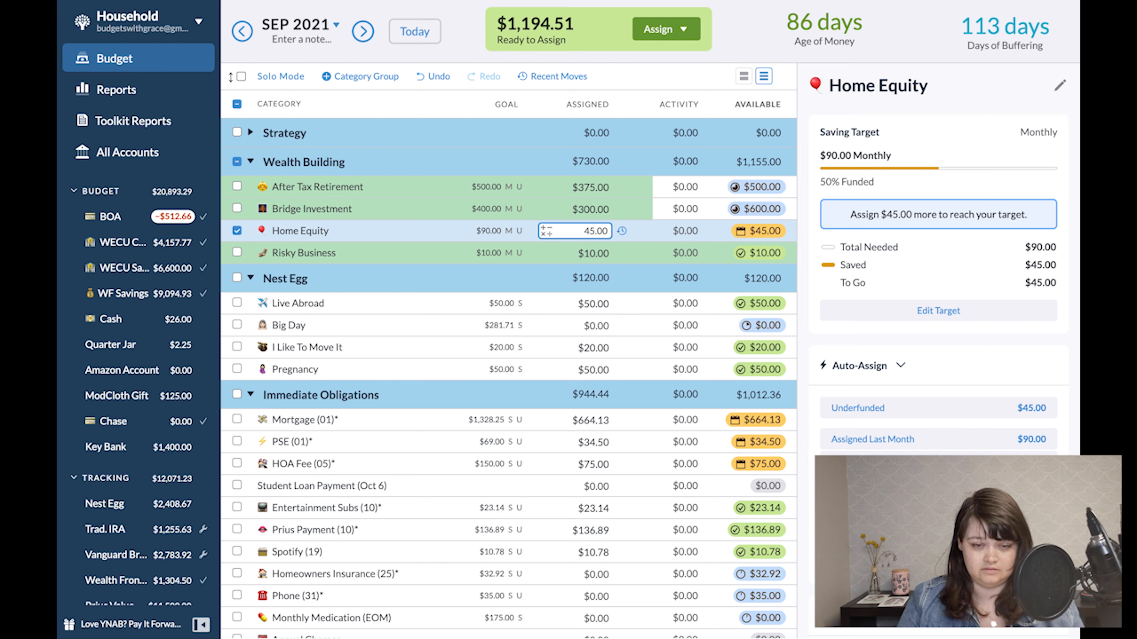
text(+20)
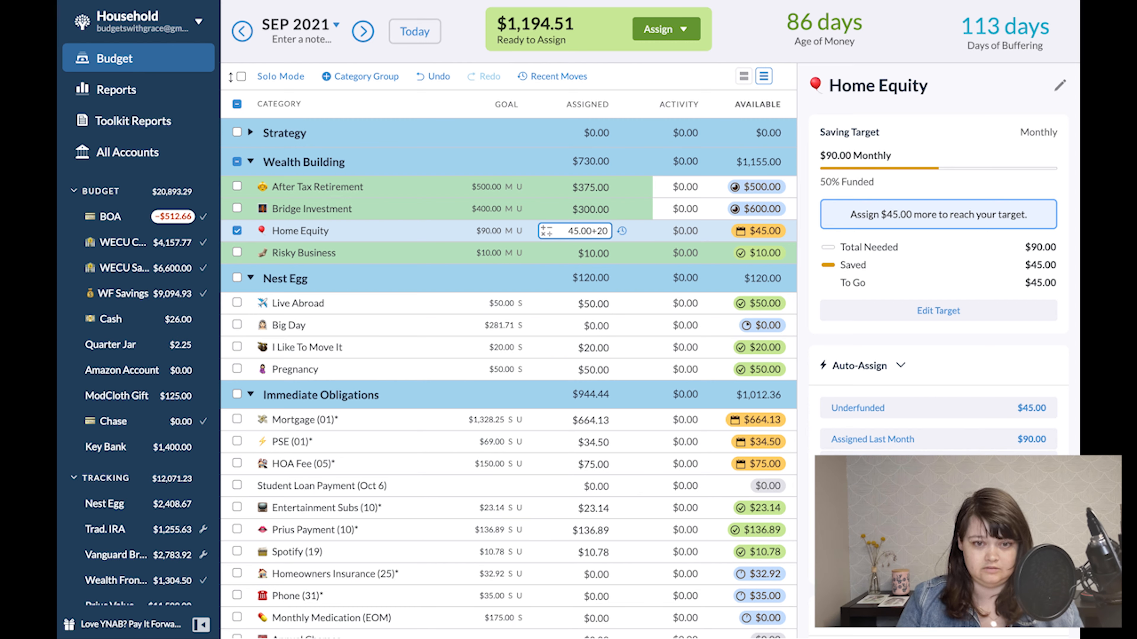
key(Return)
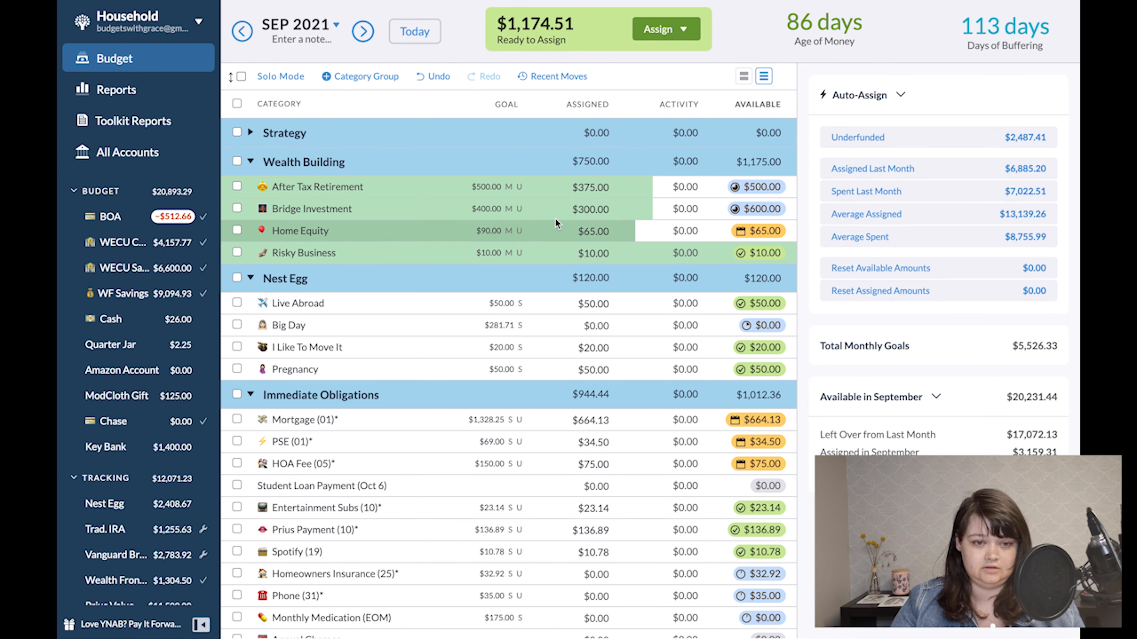
click(579, 305)
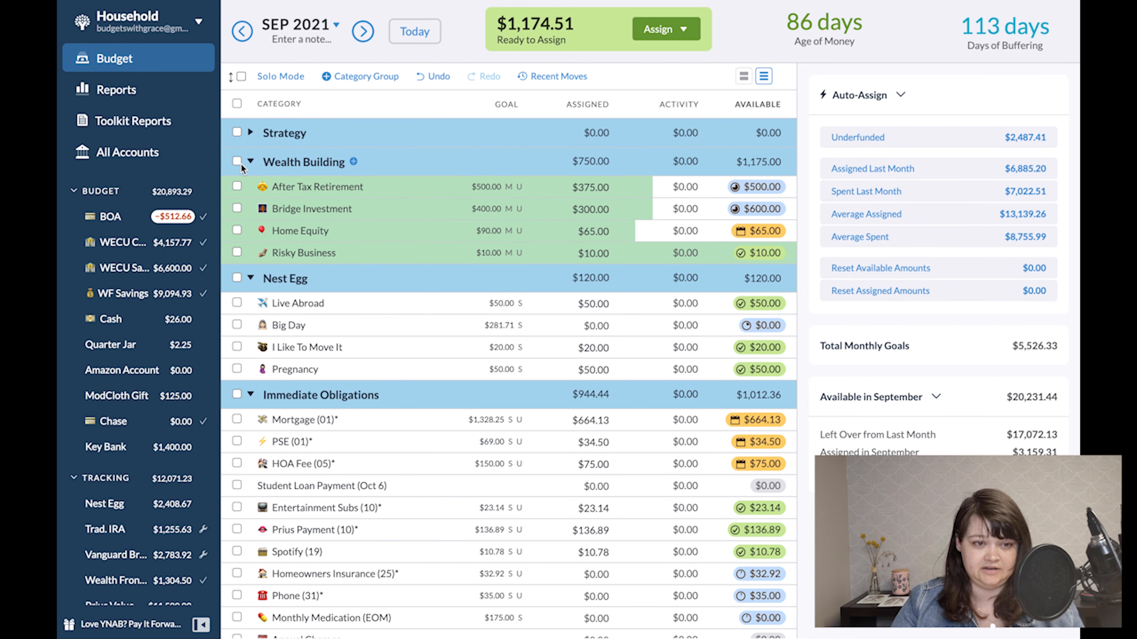
click(251, 161)
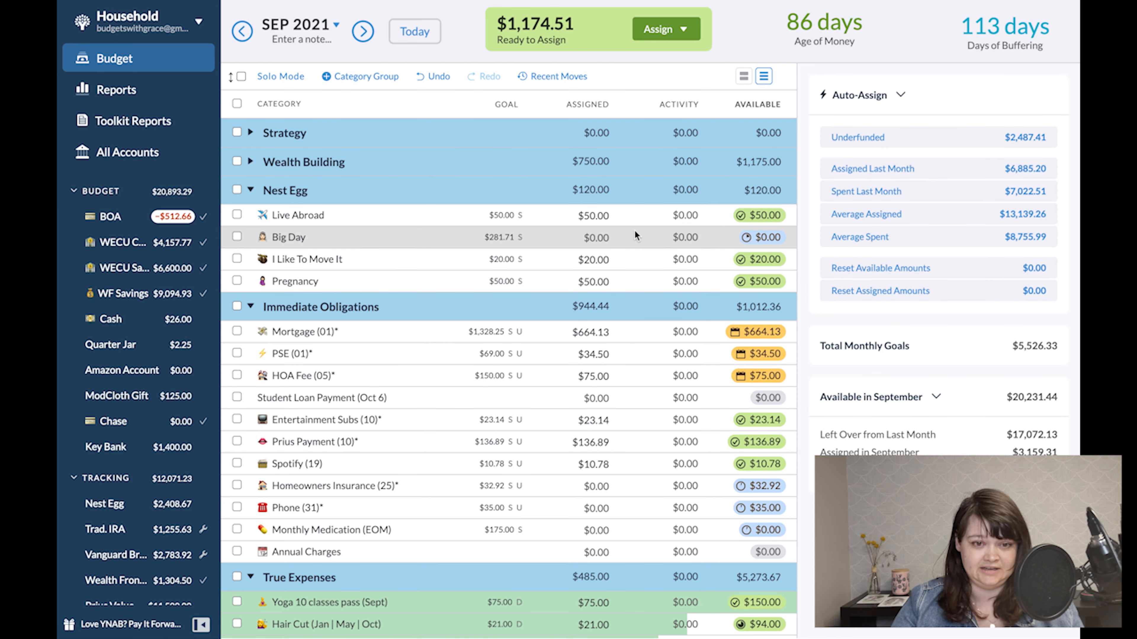
Assign $140 to Big Day under Nest Egg for September and collapse the Nest Egg group
click(578, 217)
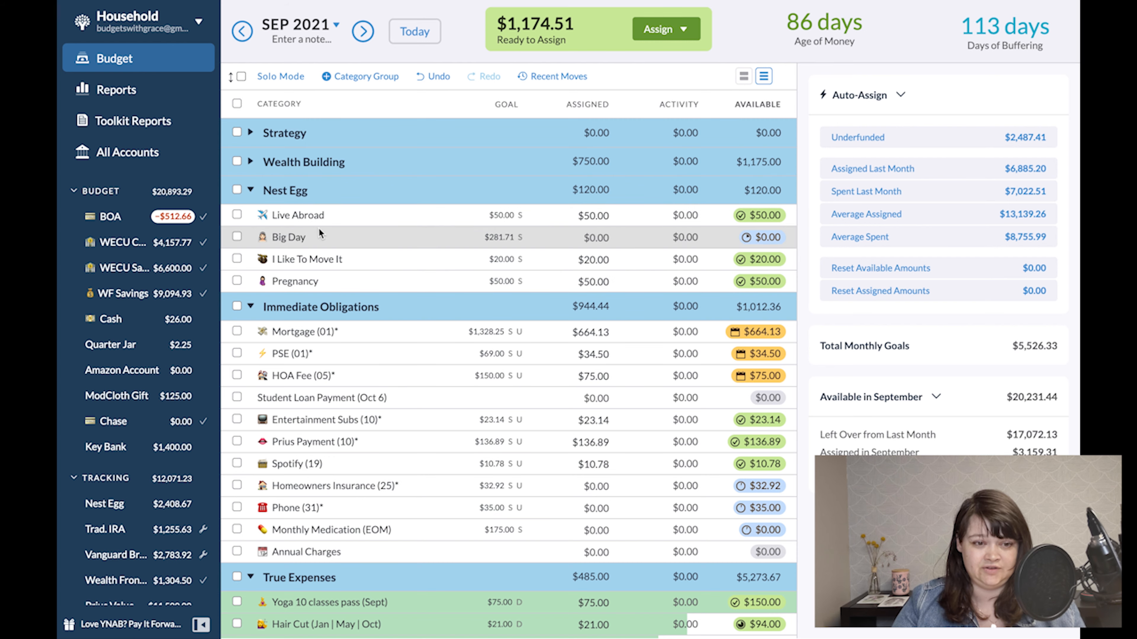
click(484, 236)
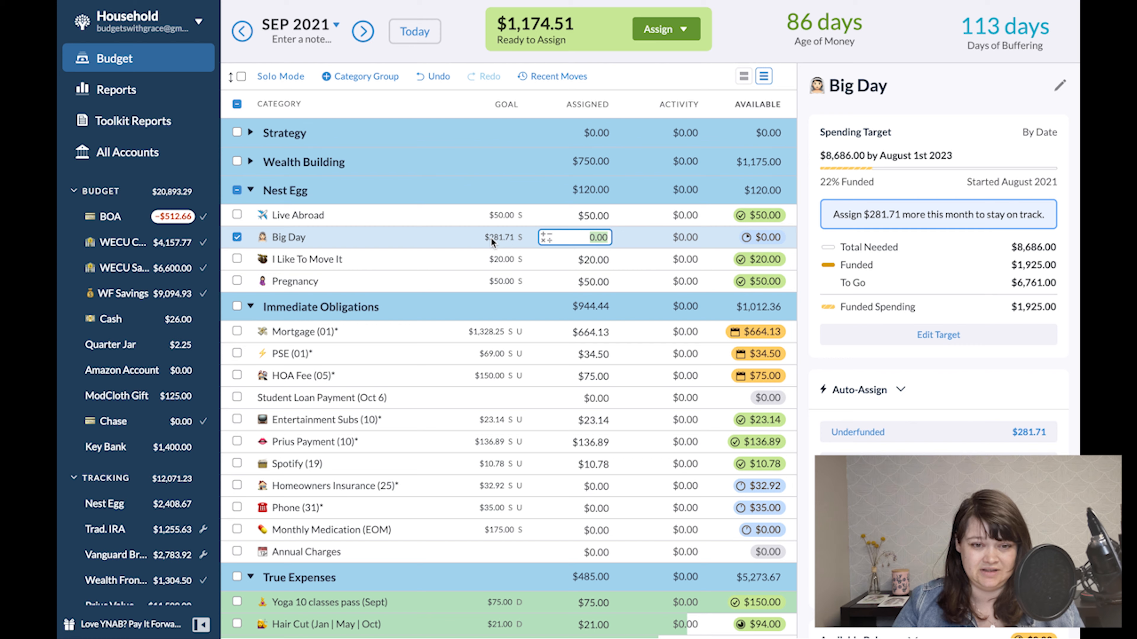
text(140)
key(Return)
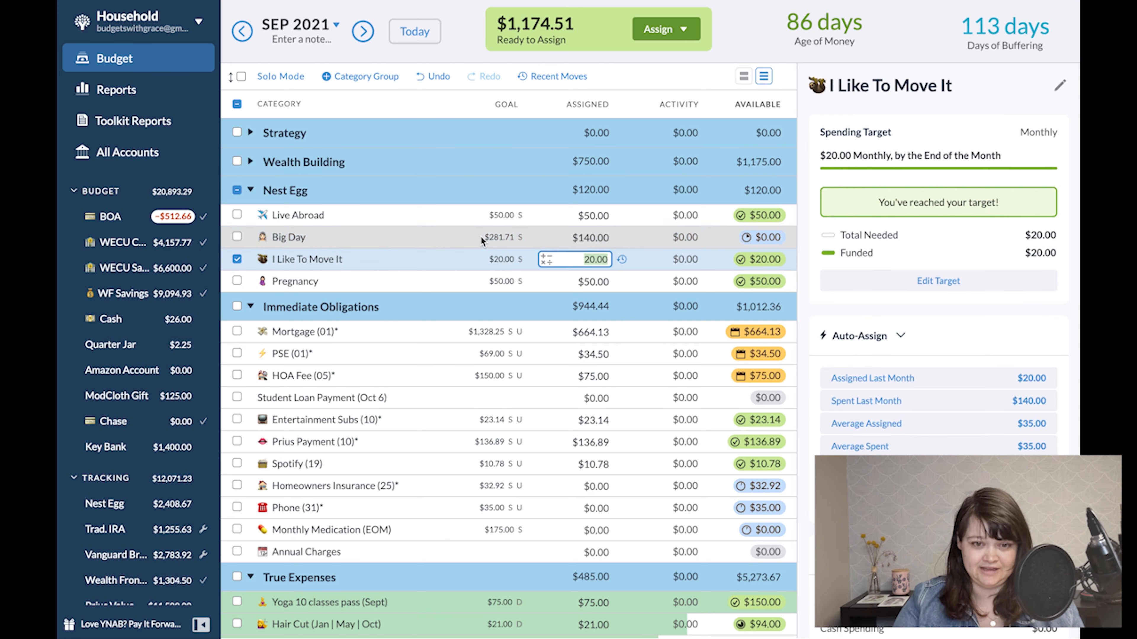
click(236, 259)
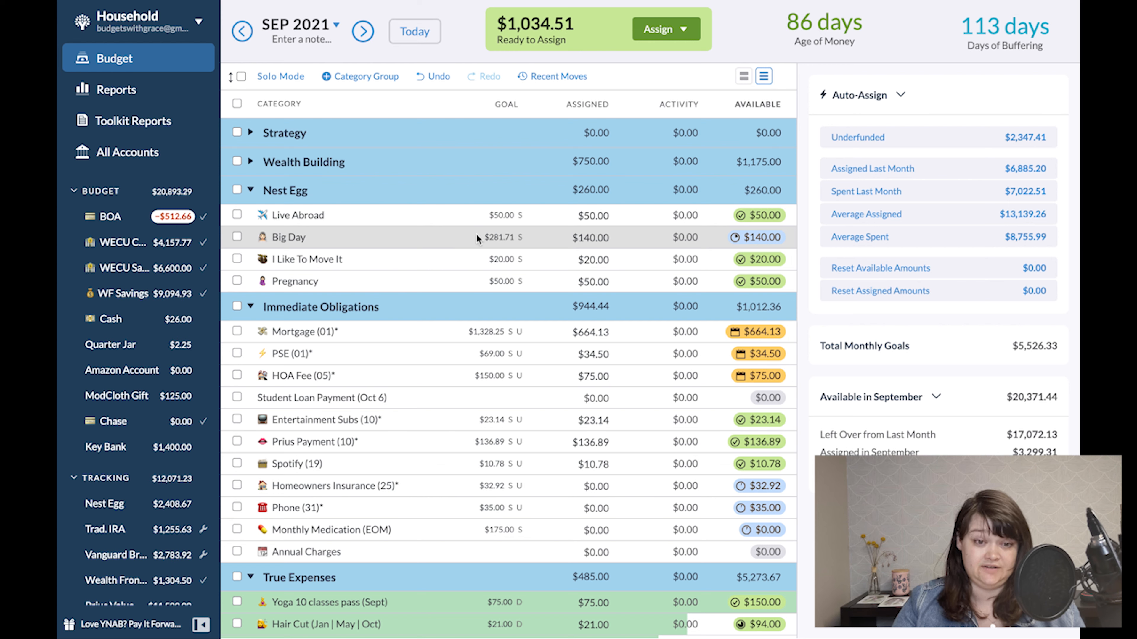
click(528, 240)
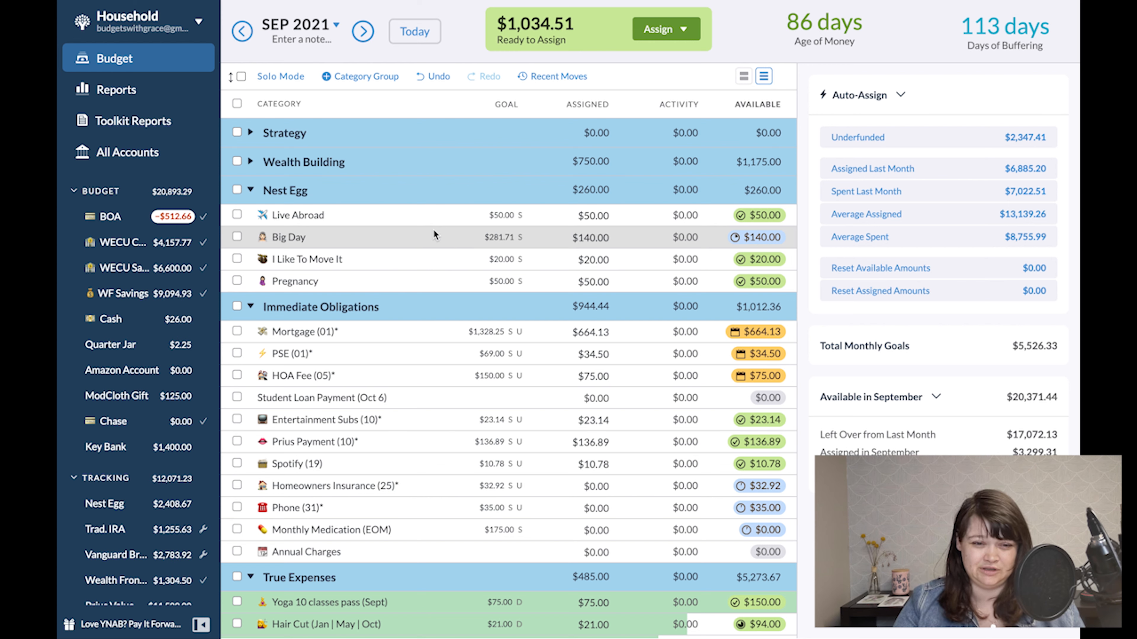
click(250, 193)
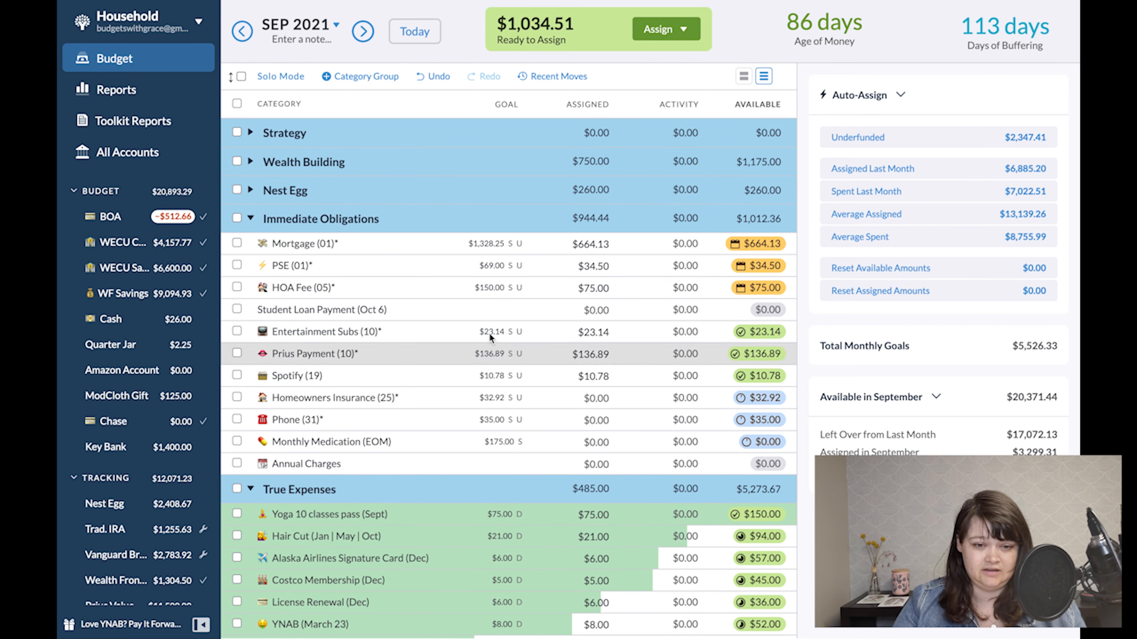
Set Spotify (19)'s September assigned amount to last month's assigned $10.87 and collapse the Immediate Obligations group
click(537, 380)
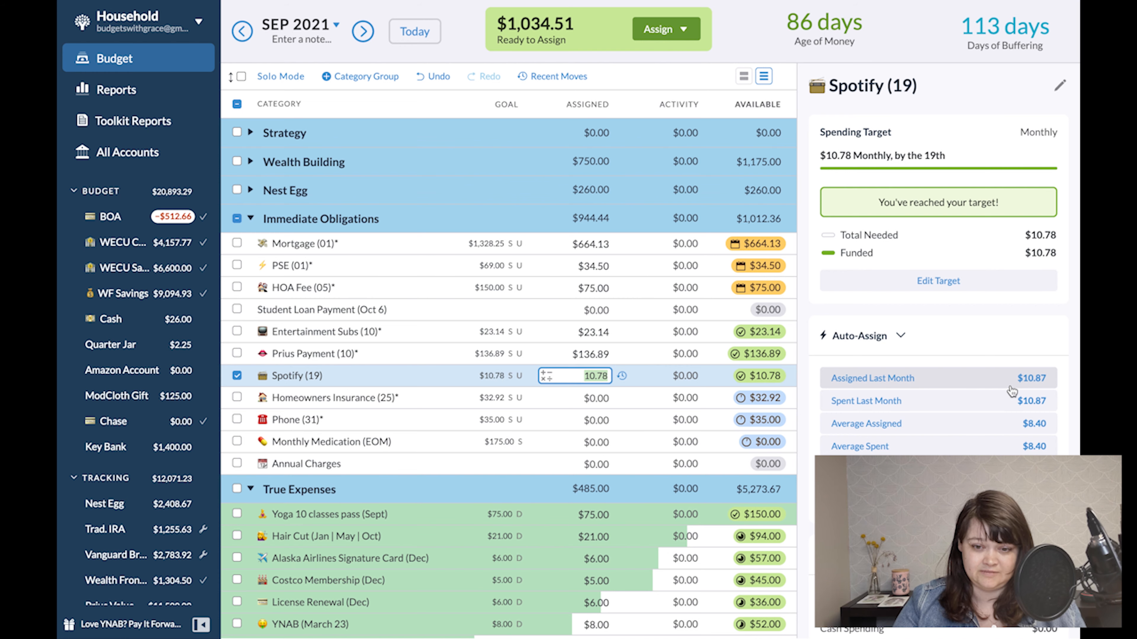
click(971, 380)
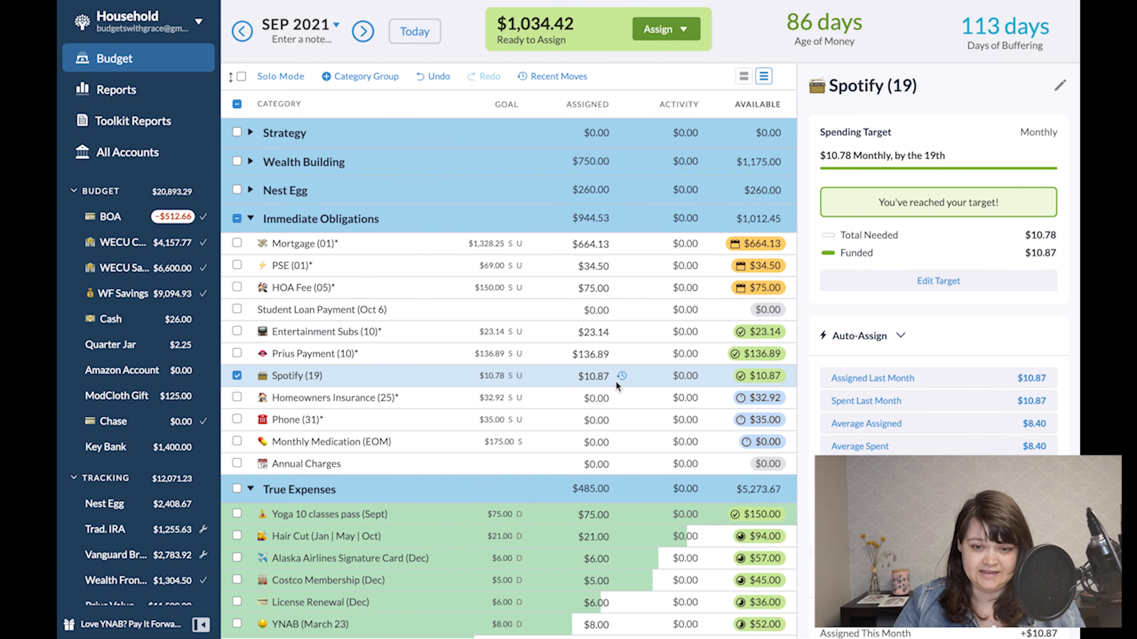
click(237, 375)
scroll(614, 403, down, 1)
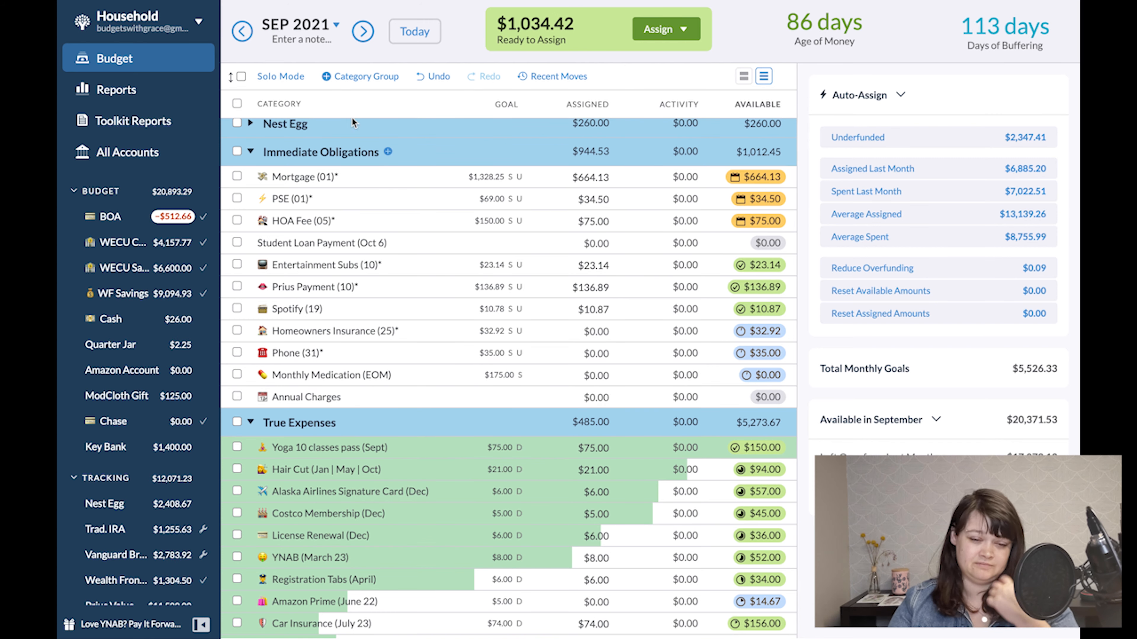
click(252, 153)
Auto-assign the underfunded amounts to Amazon Prime, Tires and Alignment, New Phone and Oil Change under True Expenses
scroll(439, 346, down, 1)
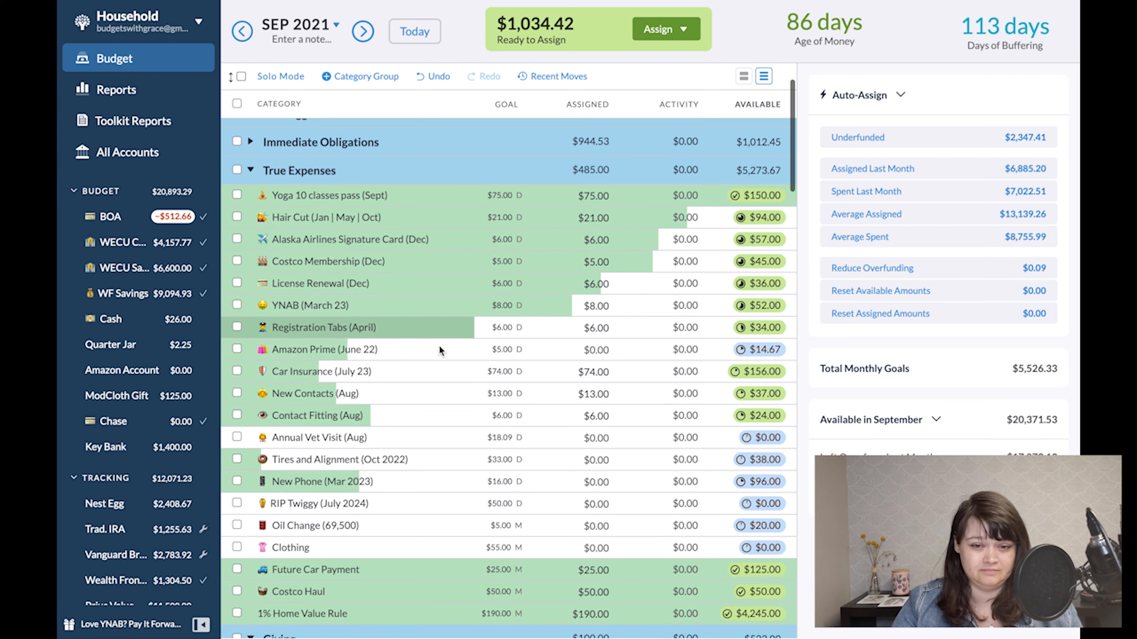
click(237, 307)
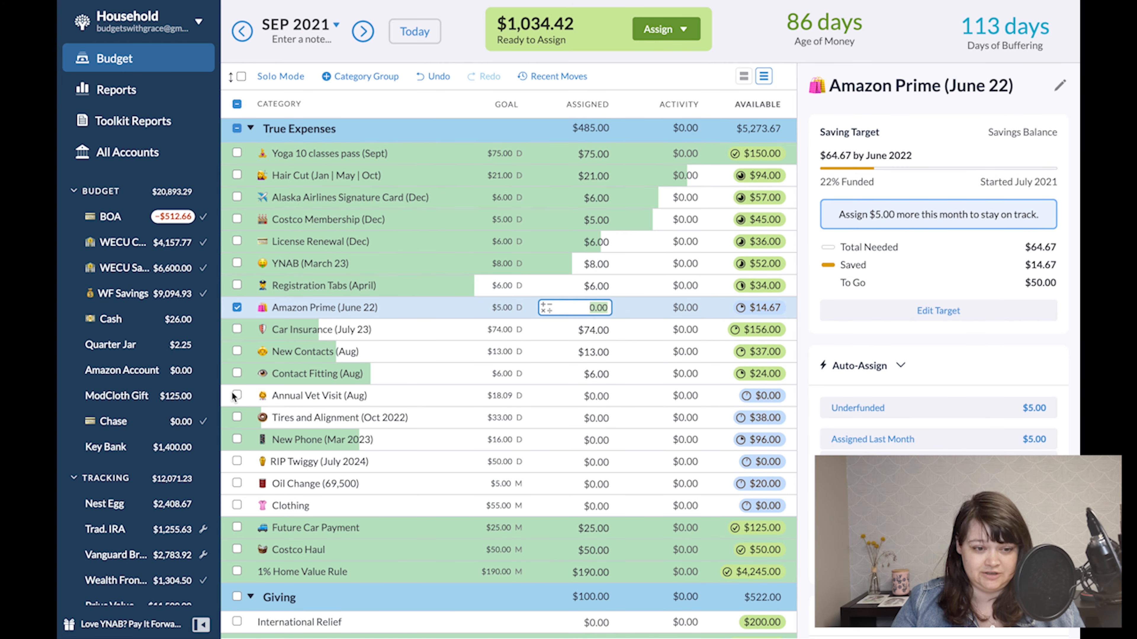
click(239, 419)
click(237, 439)
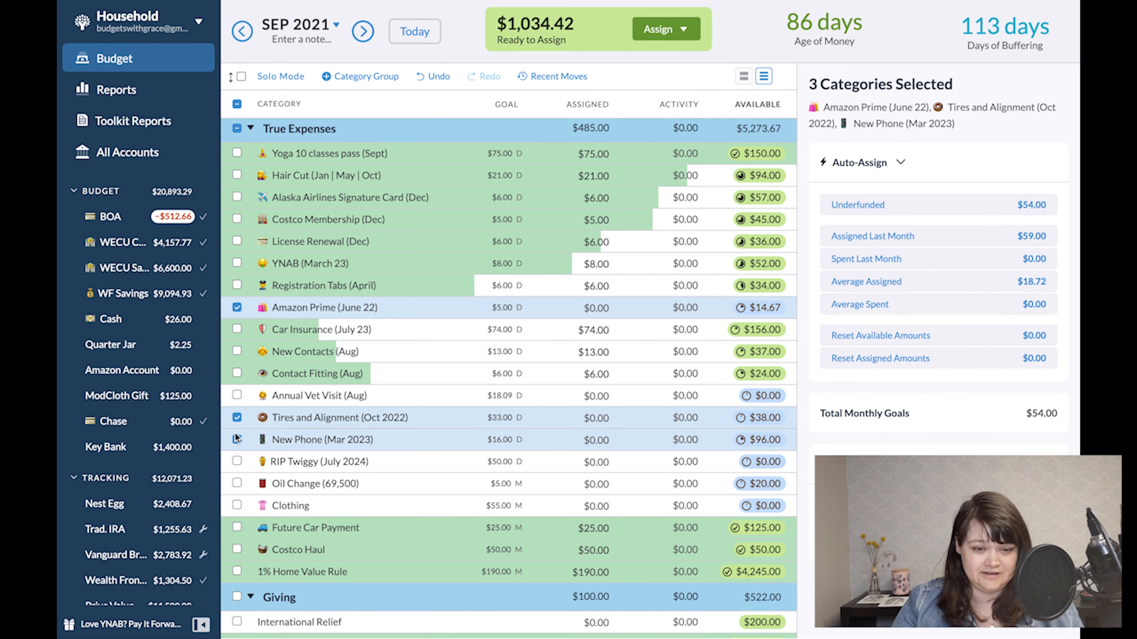
click(236, 484)
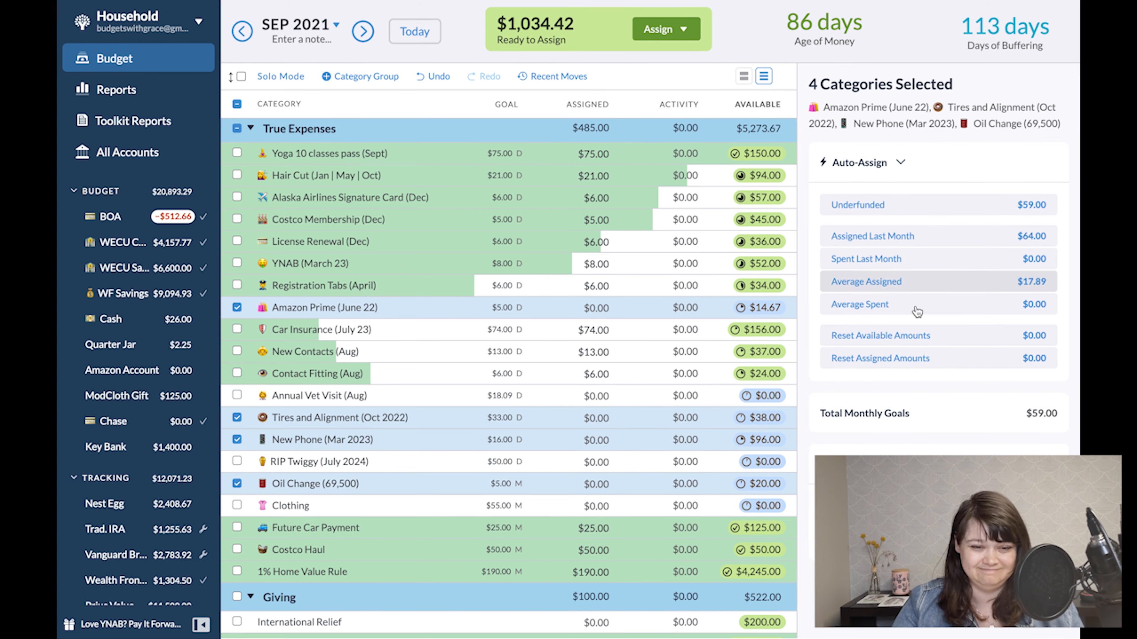
click(897, 204)
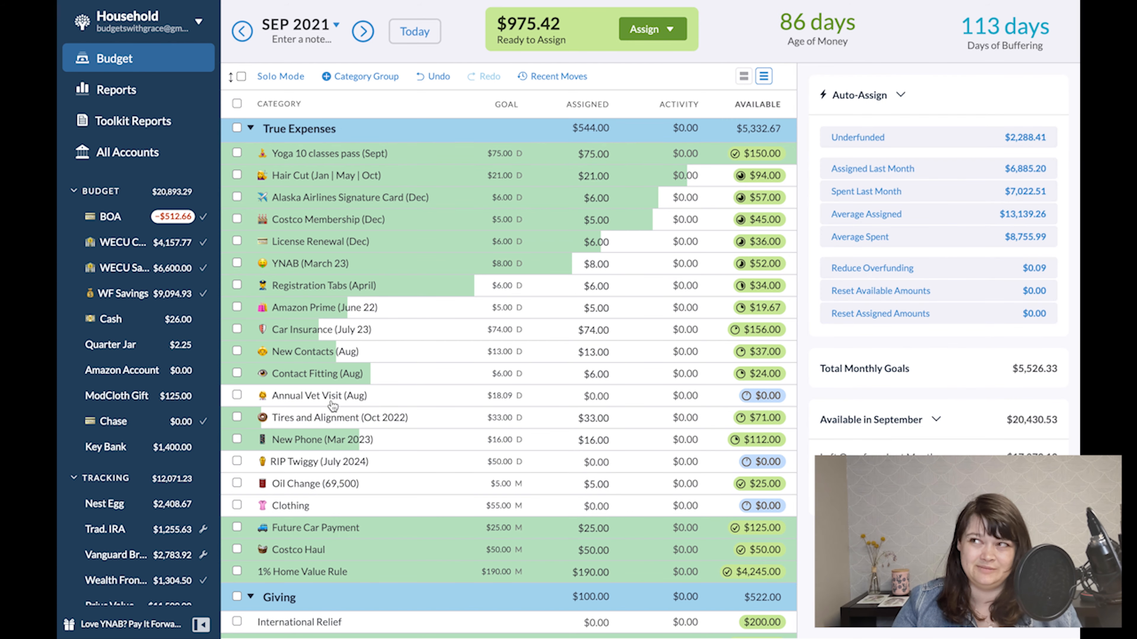
Assign $19 to Annual Vet Visit (Aug) under True Expenses for September
click(555, 396)
text(19)
key(Return)
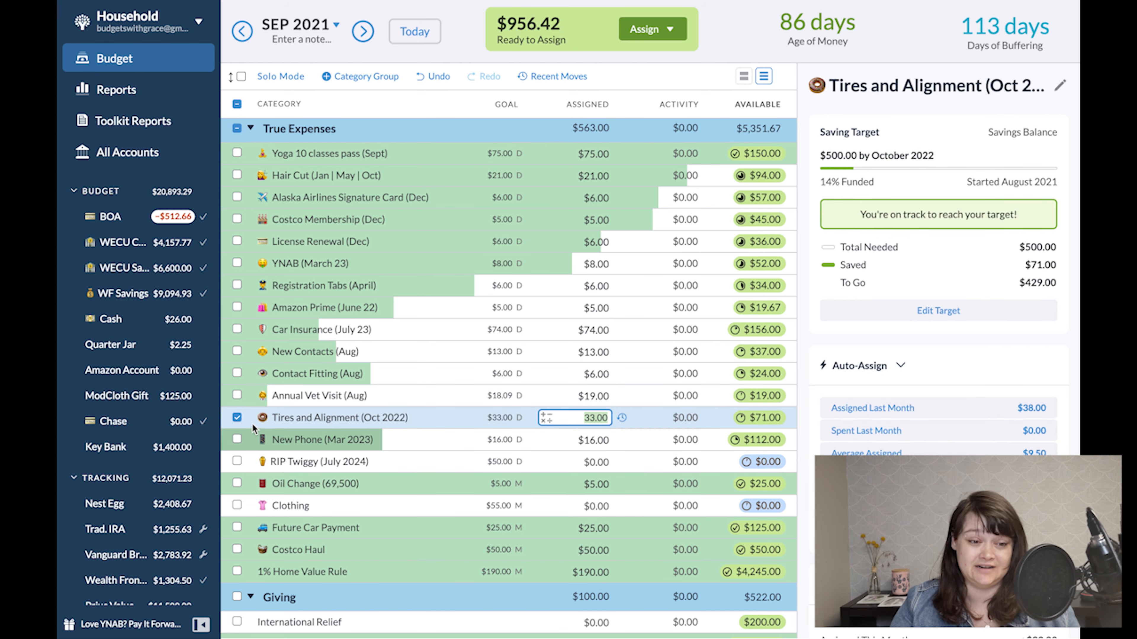
click(238, 419)
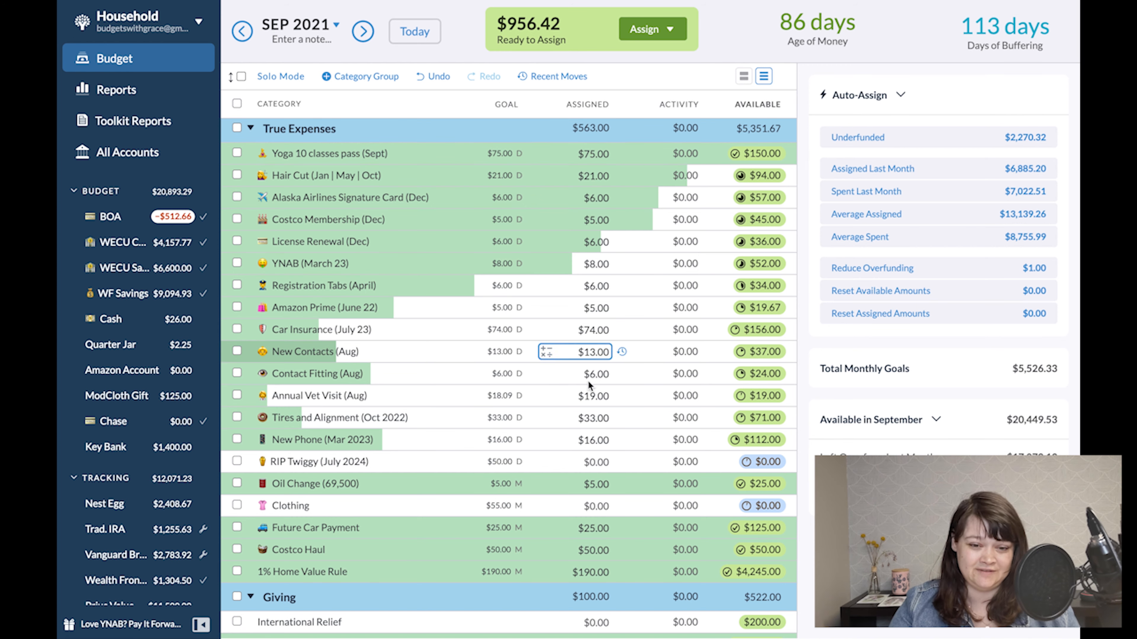
click(597, 372)
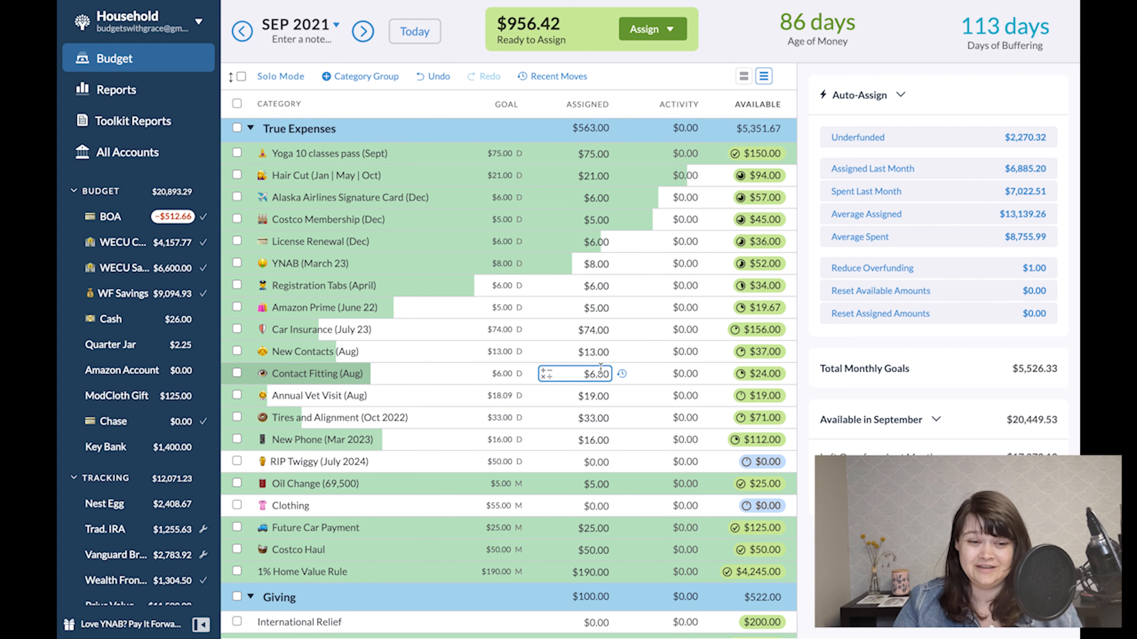
Check Annual Vet Visit's target in October 2021, return to September and review the category there before deselecting it
click(362, 36)
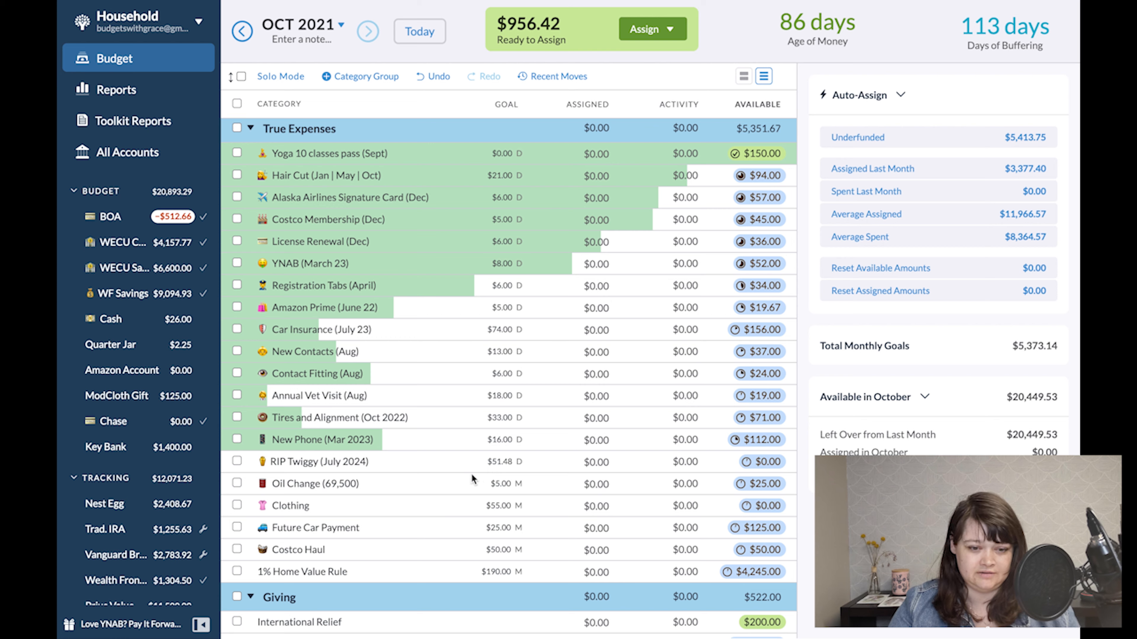
click(469, 403)
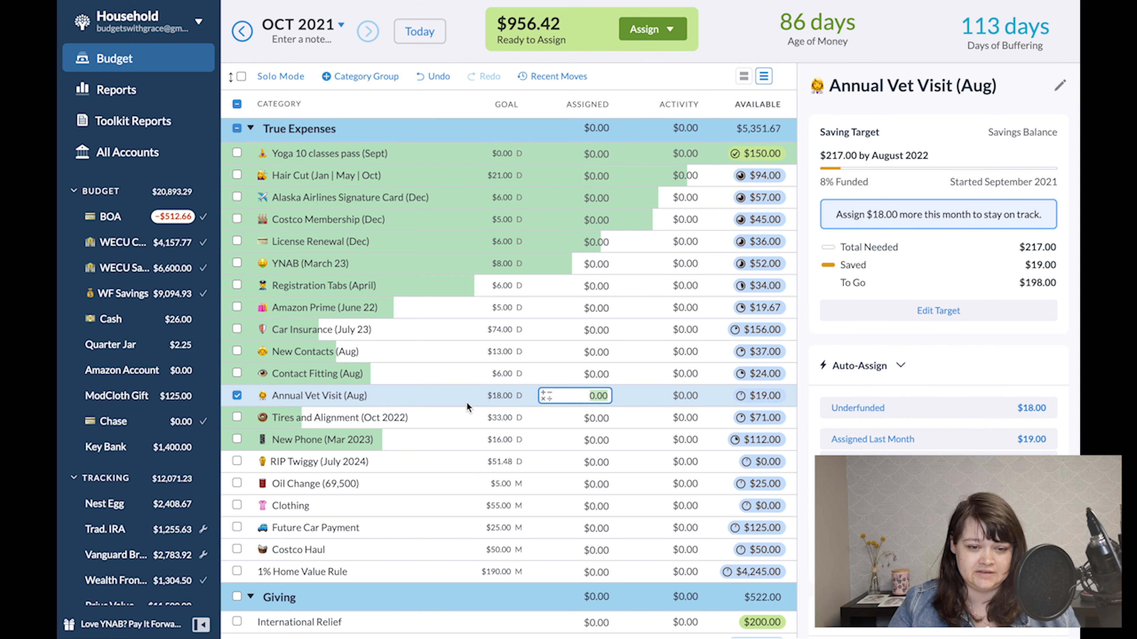
mouse_move(226, 22)
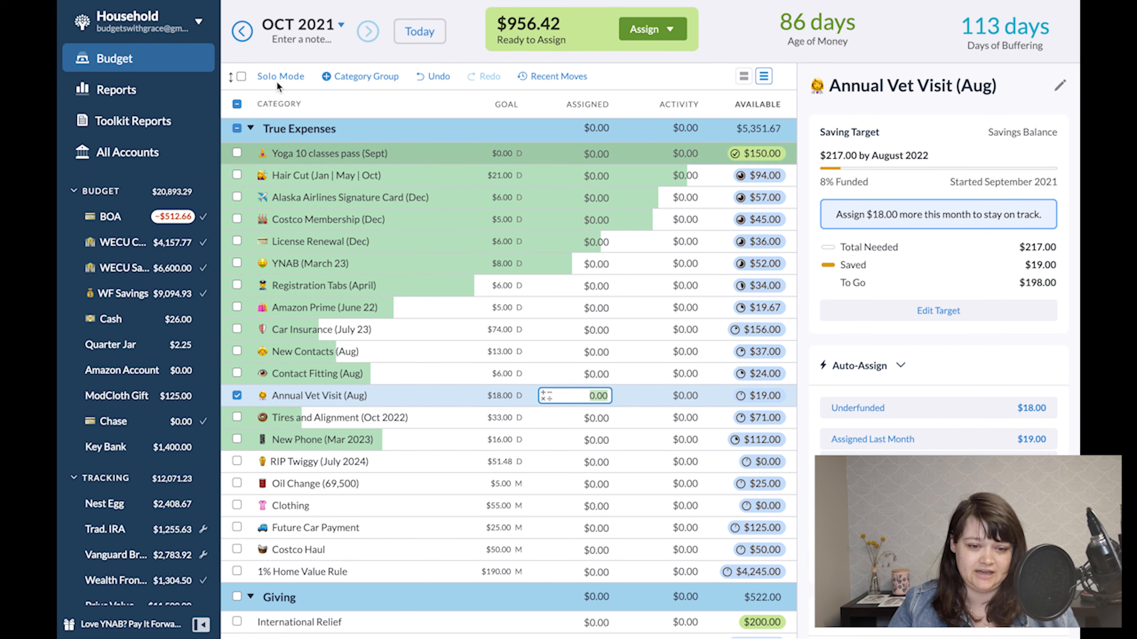
click(235, 36)
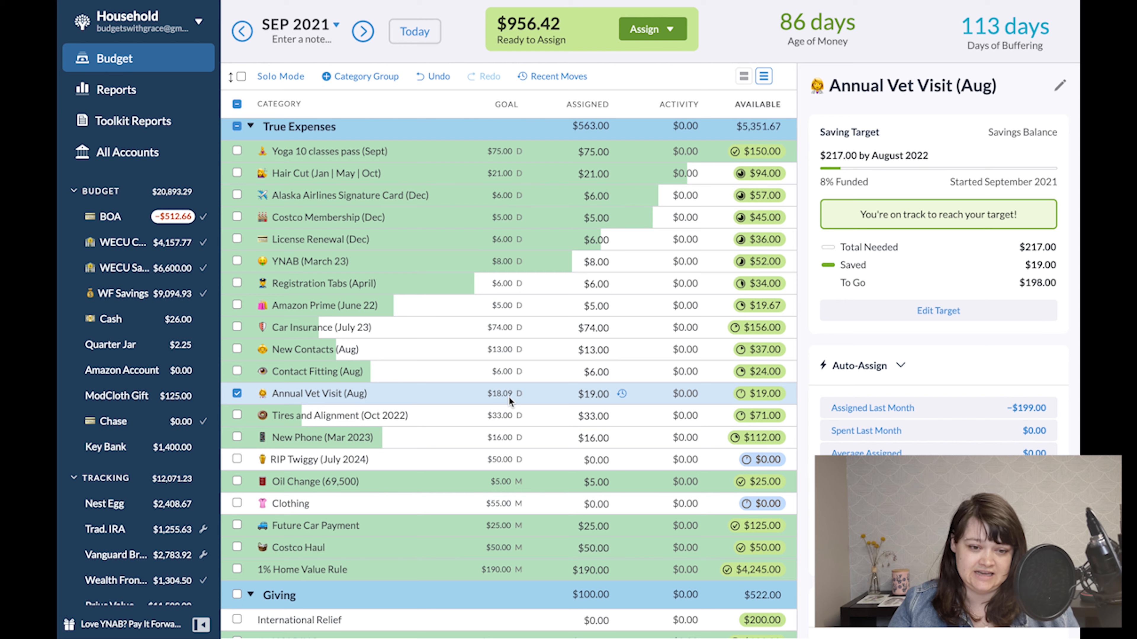
scroll(508, 398, down, 1)
scroll(509, 399, up, 1)
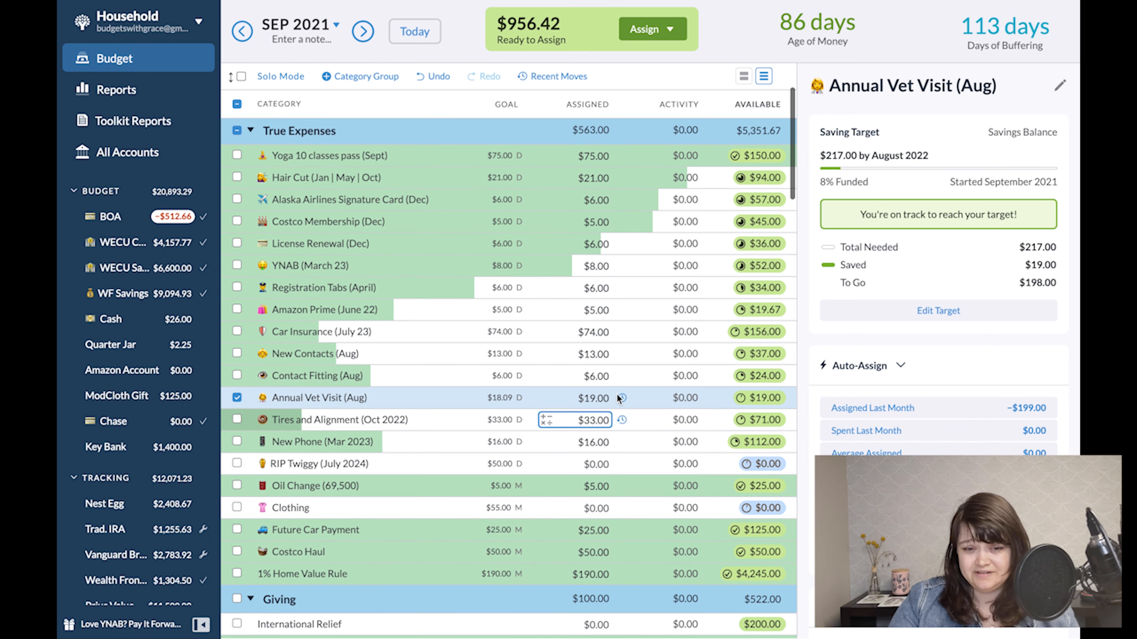
click(559, 402)
key(Tab)
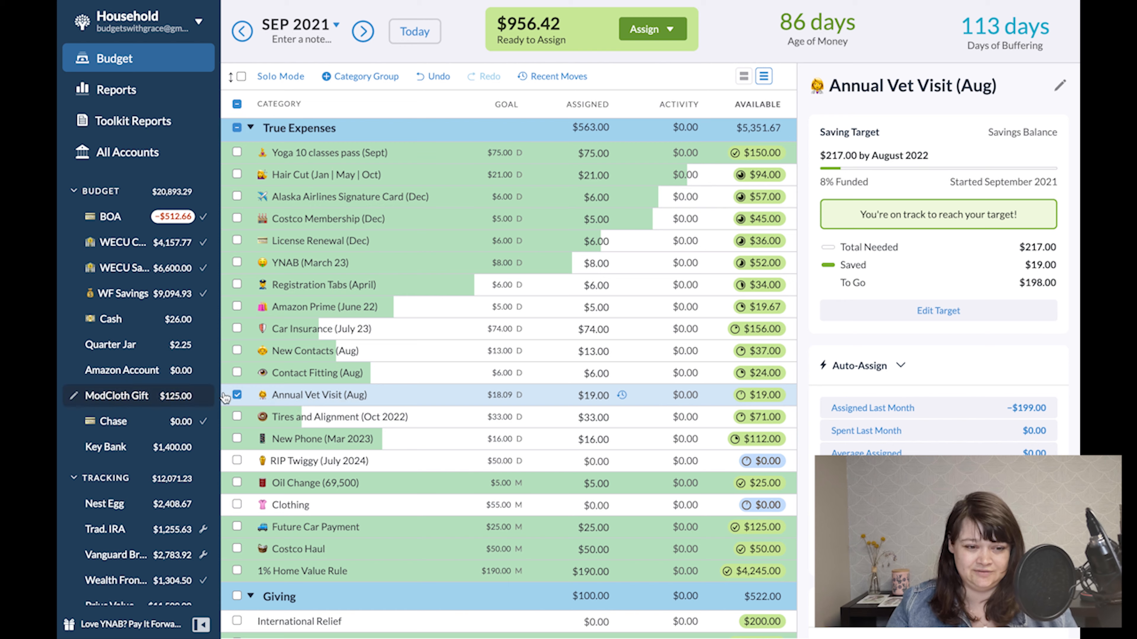
click(237, 395)
Assign $15 to Facebook Fundraisers, $30 to Whatcom Humane Society and $10 to Scholars, and collapse the Giving group
scroll(478, 423, down, 3)
scroll(477, 423, down, 5)
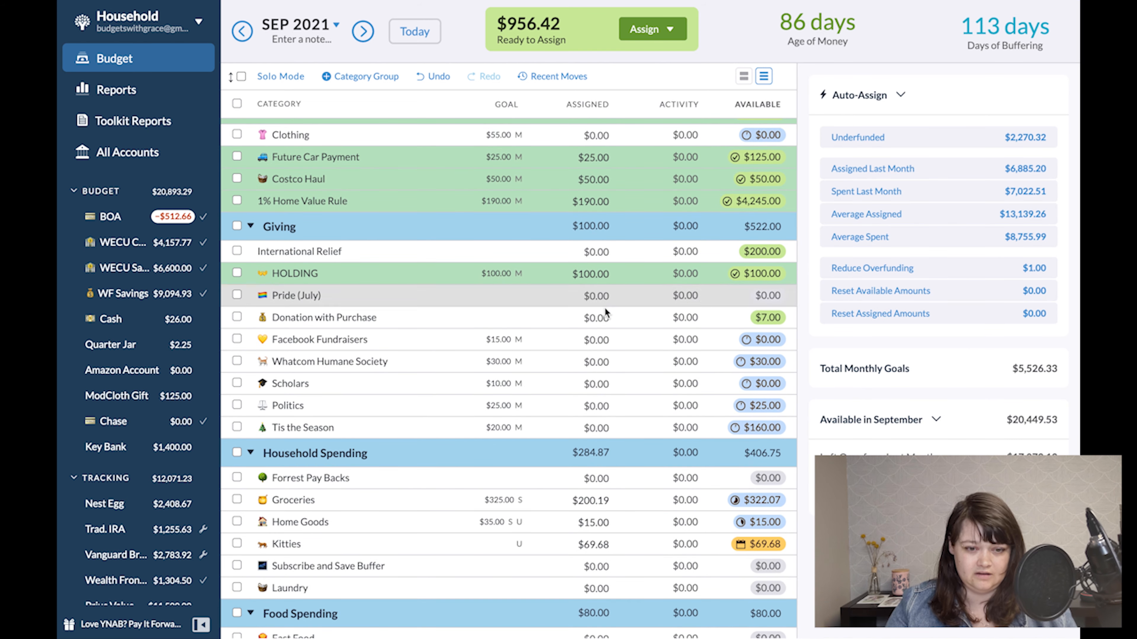
click(237, 340)
click(236, 362)
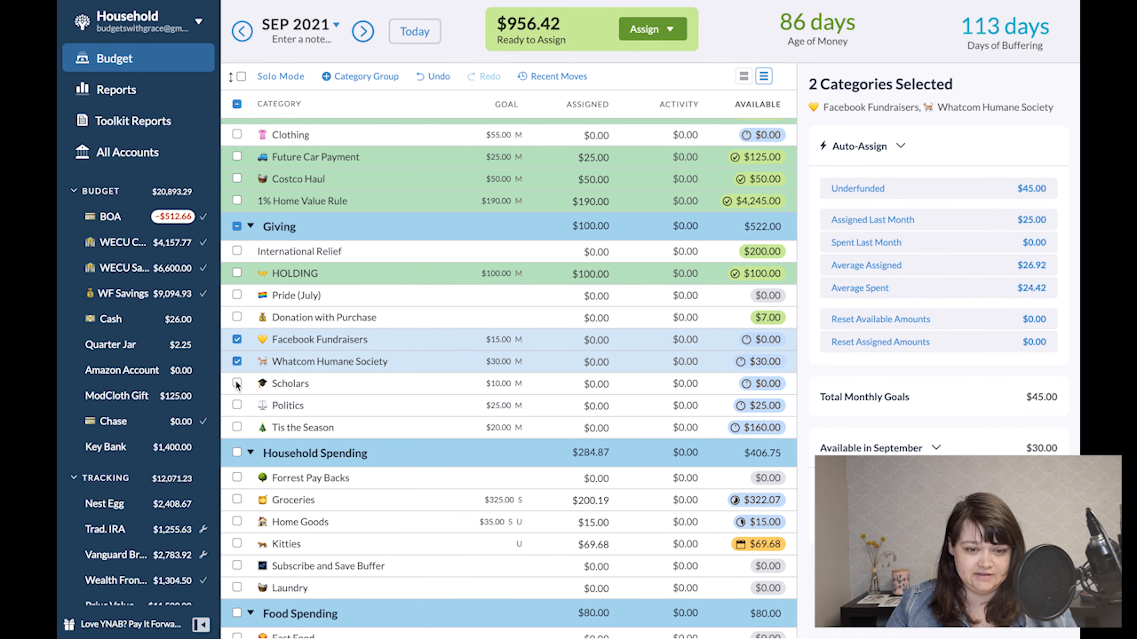
click(237, 383)
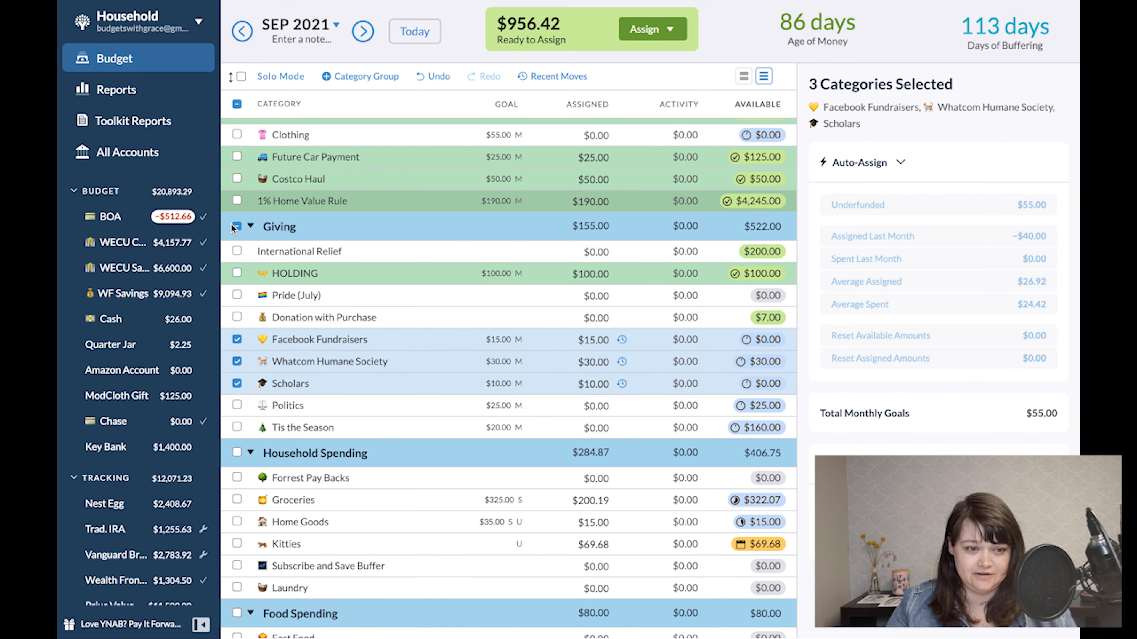
click(237, 226)
click(251, 226)
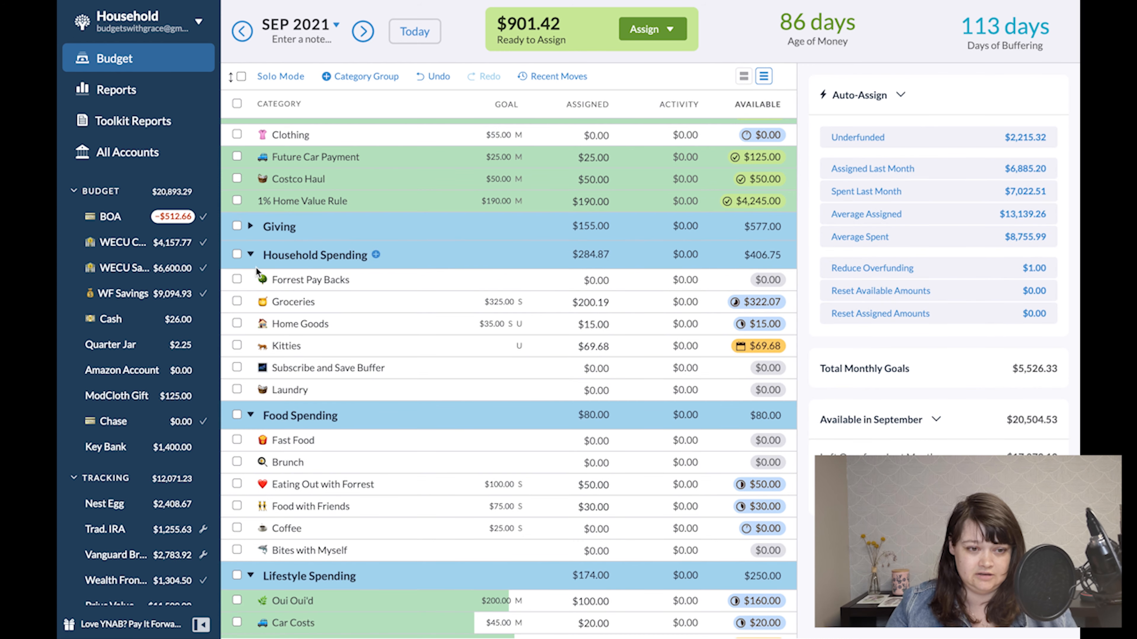
Add $75 to September's Groceries assignment under Household Spending
click(598, 302)
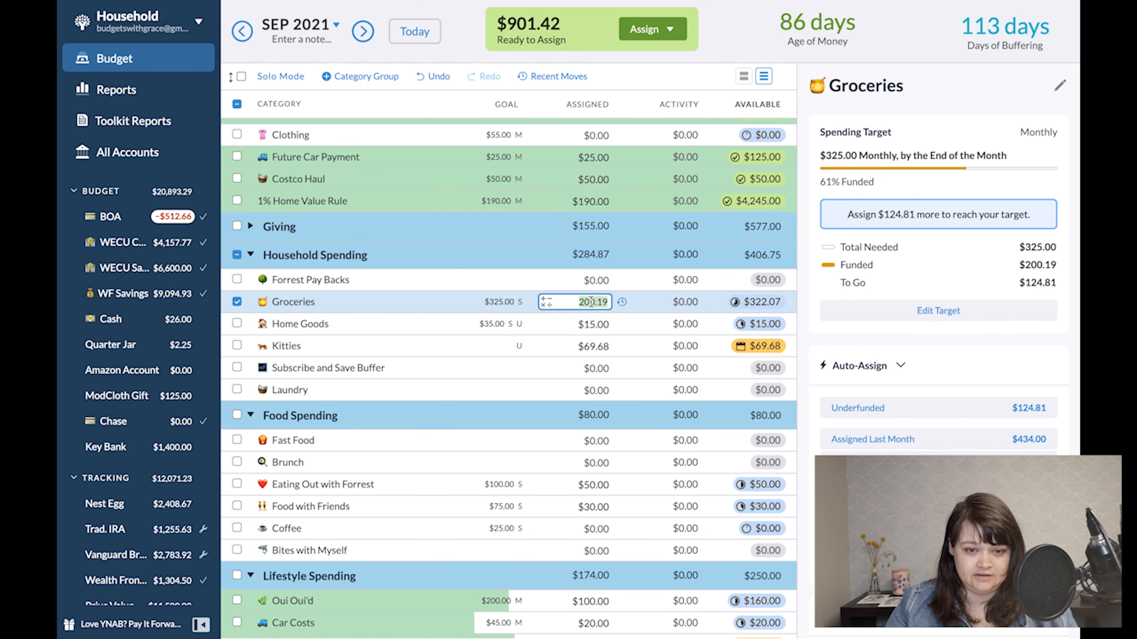
click(604, 303)
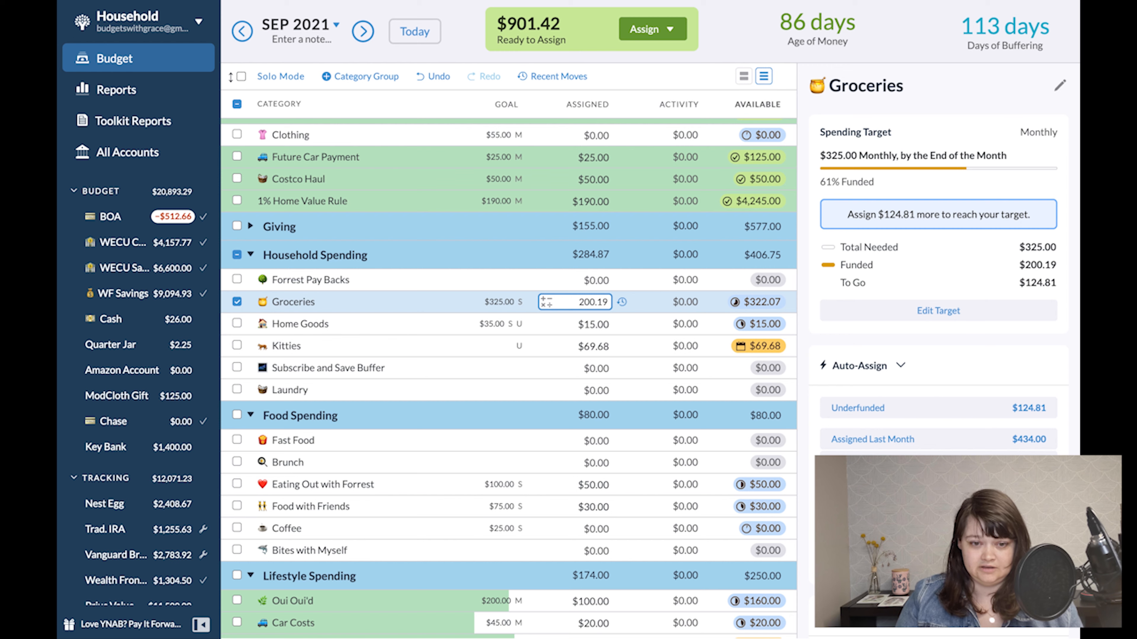
key(Down)
key(Up)
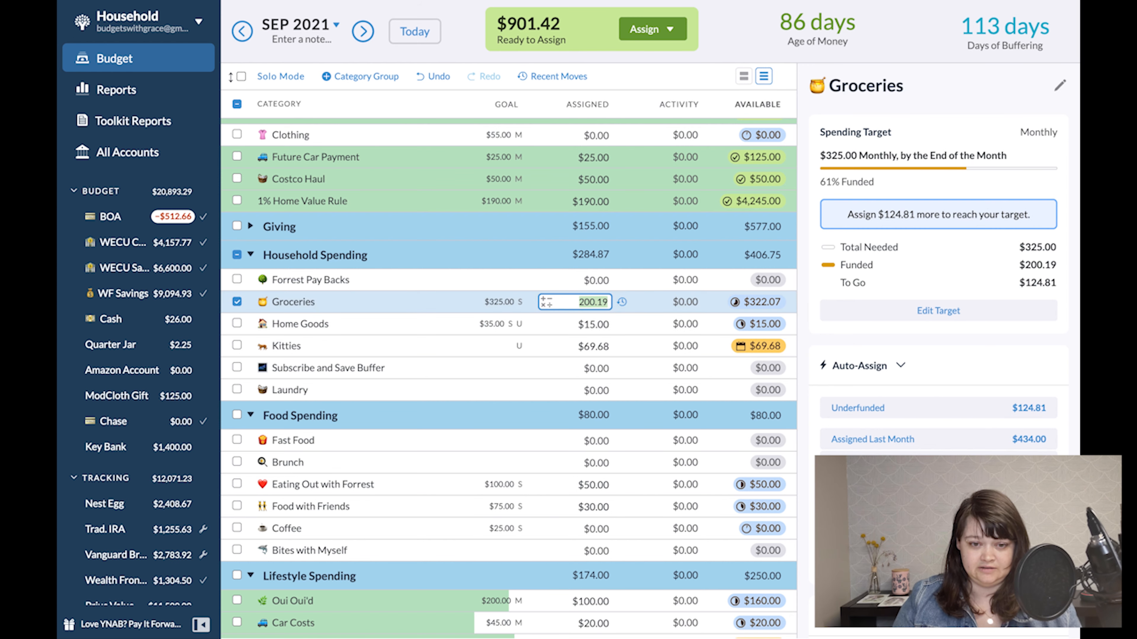
text(+75)
key(Return)
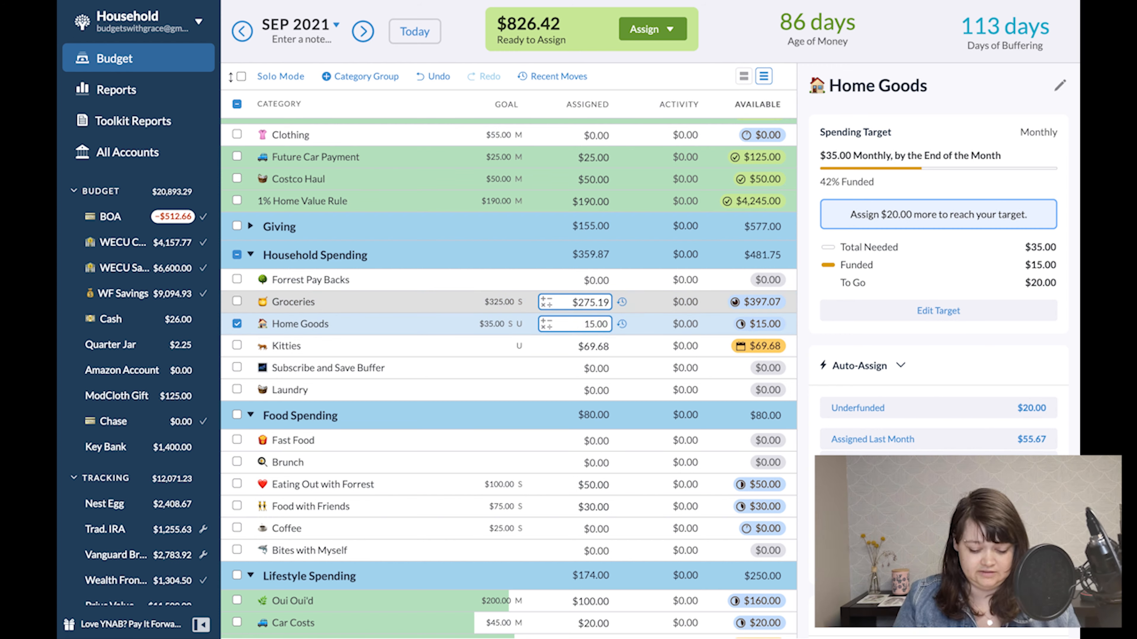
Raise the Home Goods assignment to $20, leave Kitties as it is, and collapse the Household Spending group
key(Return)
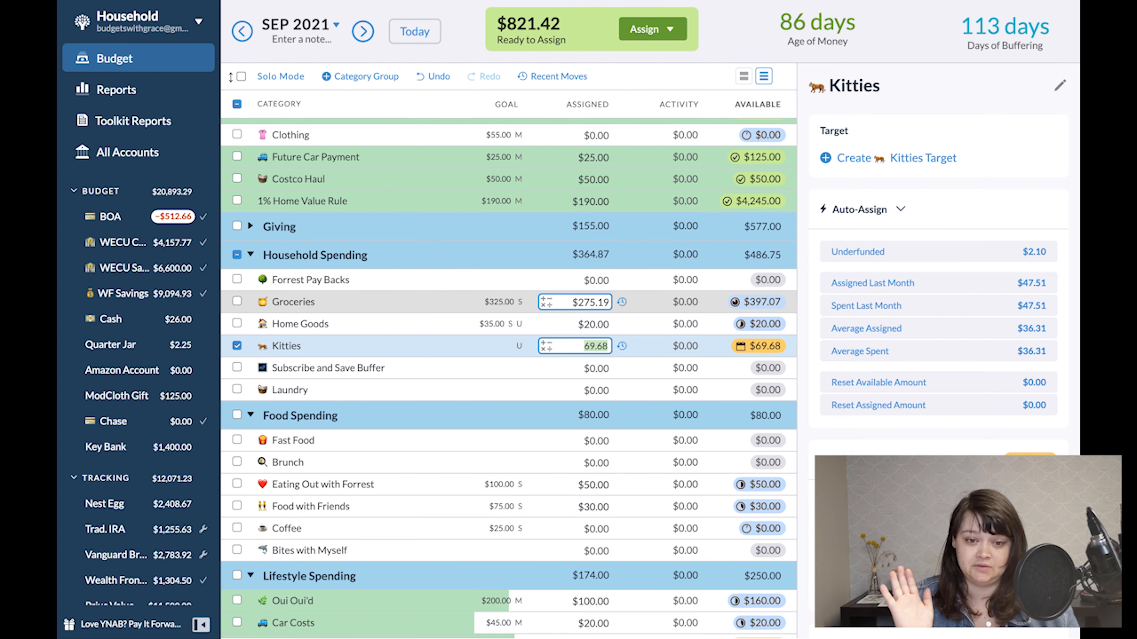
click(235, 345)
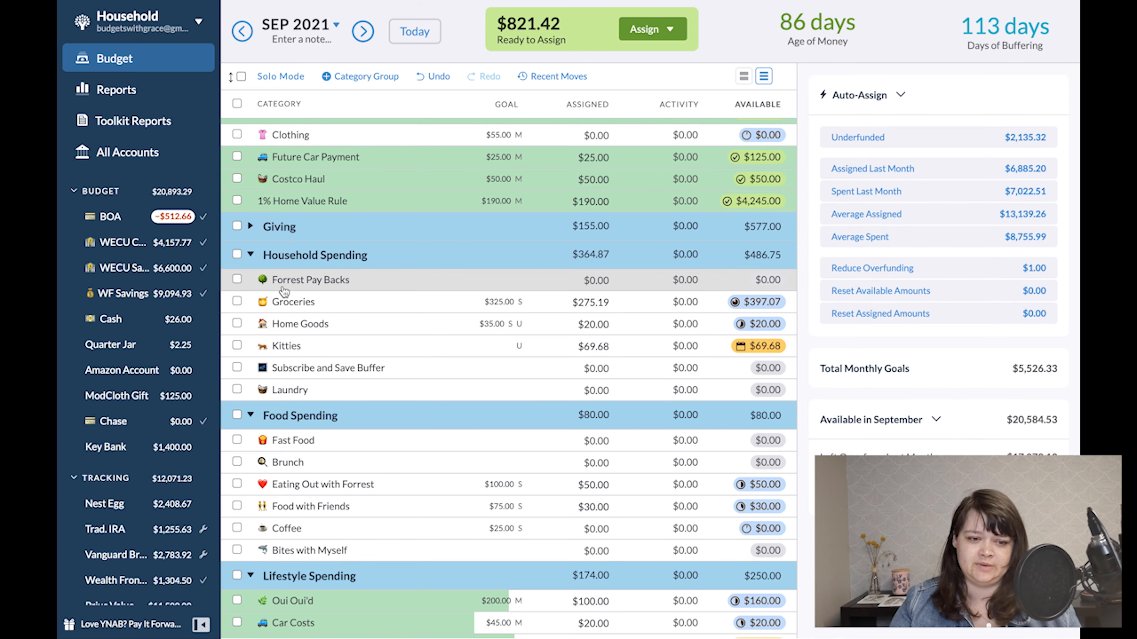
click(251, 255)
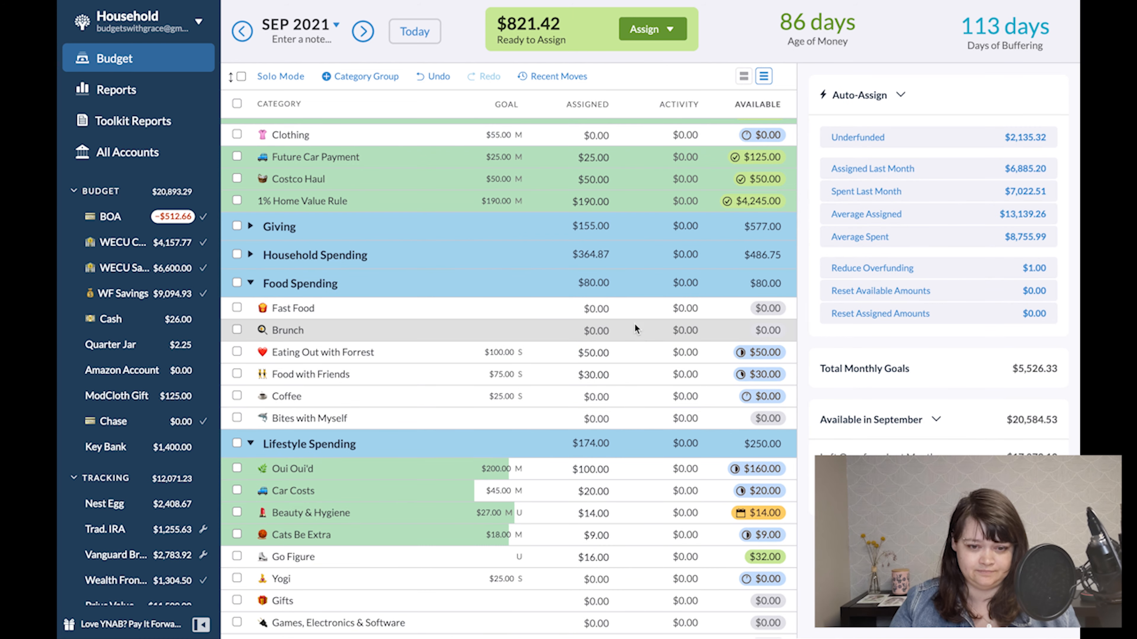
Add $25 each to the eating-out category with the $100 target and to Food with Friends under Food Spending
click(589, 374)
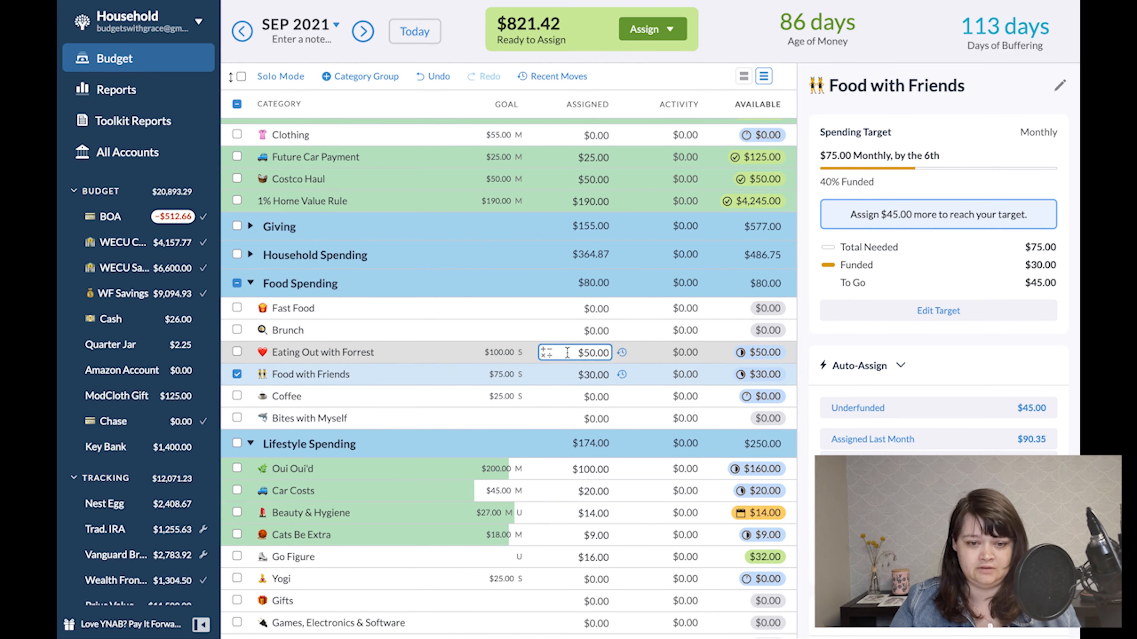
click(589, 353)
text(+25)
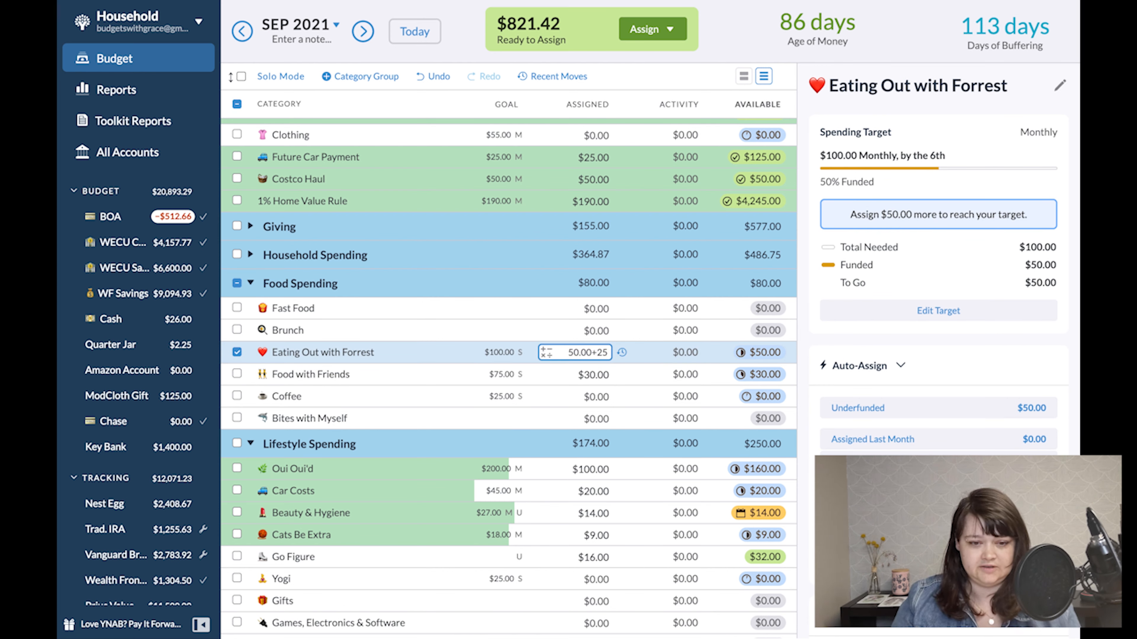
key(Return)
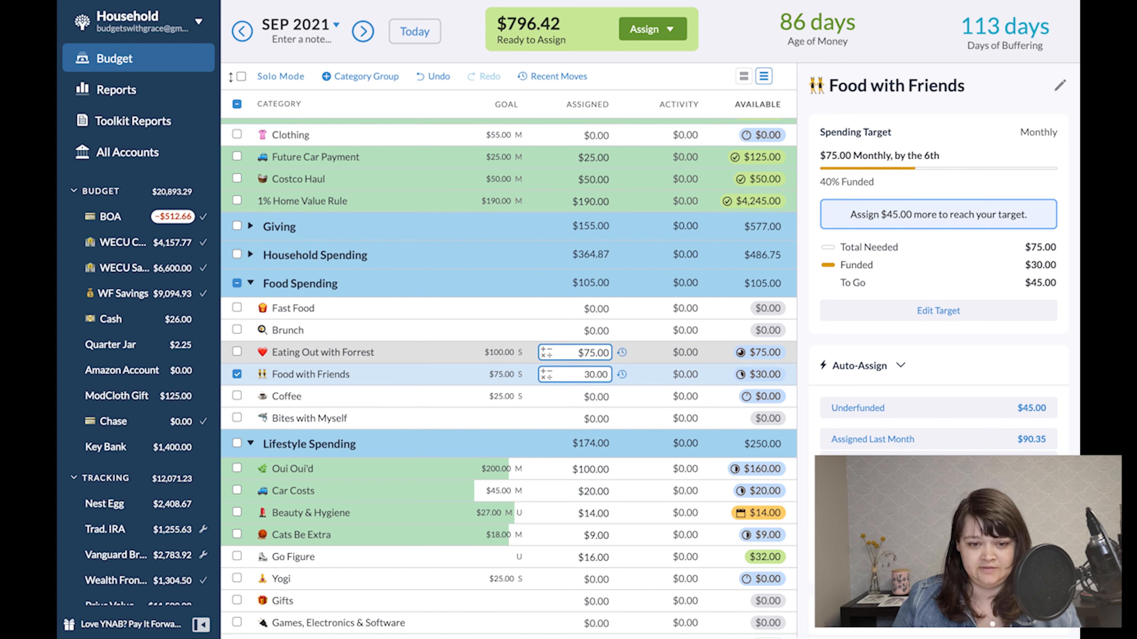
text(+25)
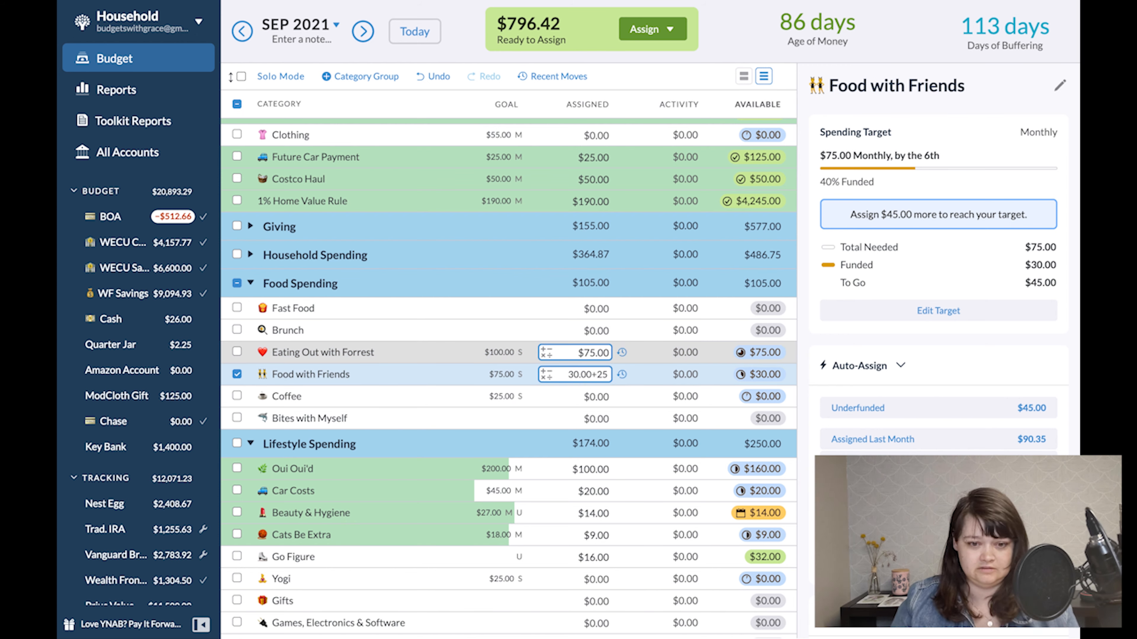
key(Return)
Assign $20 to Coffee and collapse the Food Spending group
text(20)
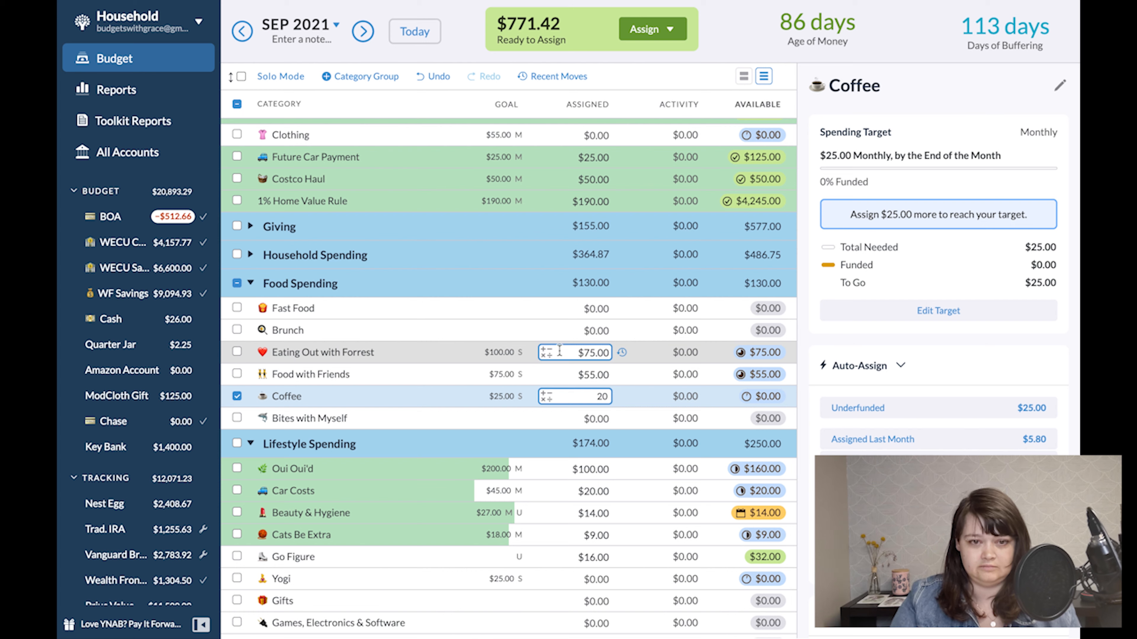
key(Return)
click(237, 417)
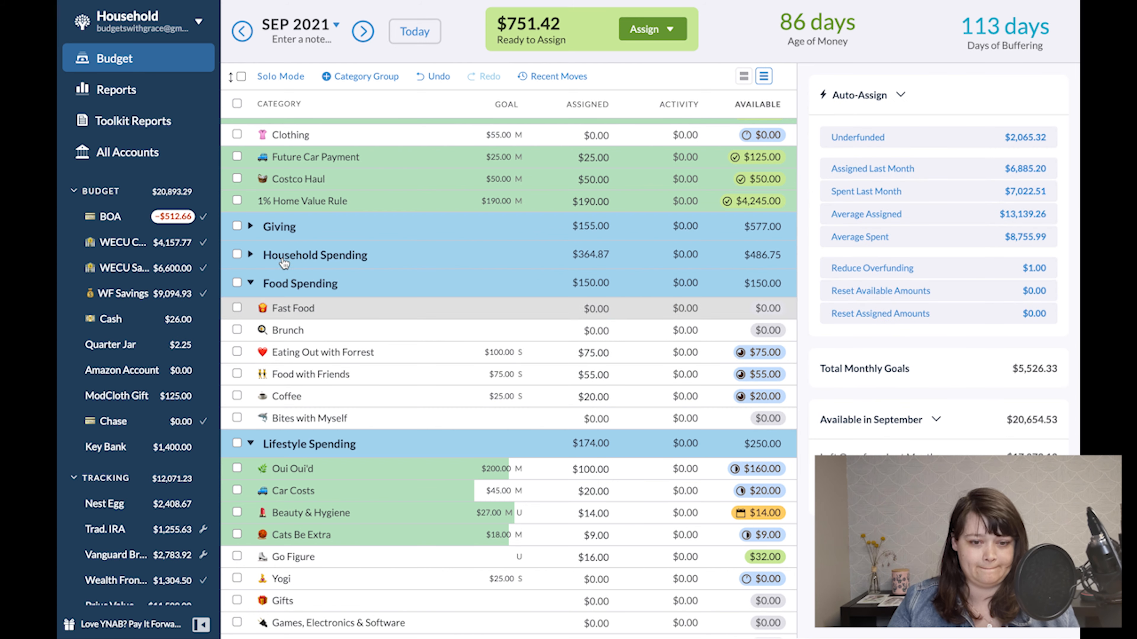
click(251, 284)
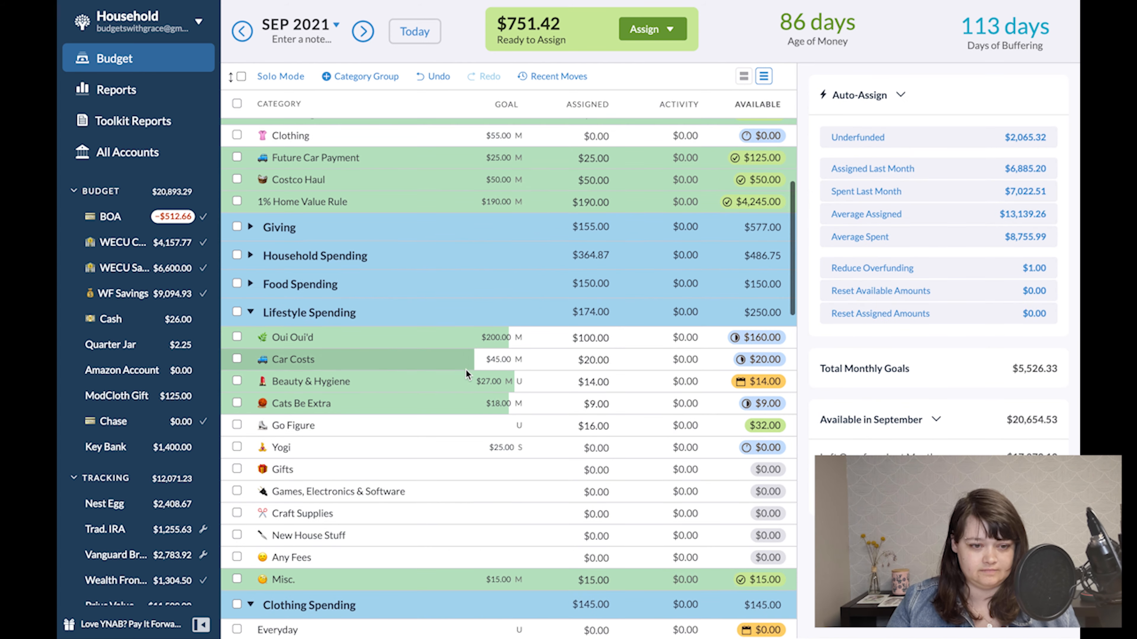
Add $50 to Oui Oui'd and $15 to Car Costs under Lifestyle Spending
scroll(515, 331, down, 1)
click(587, 294)
text(+50)
key(Return)
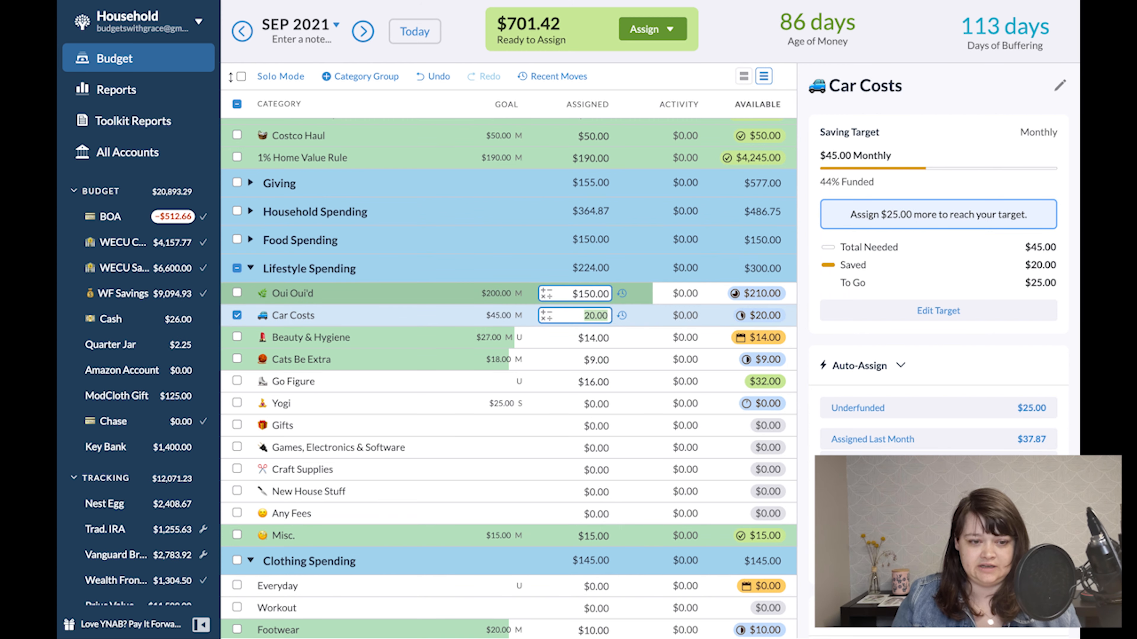
text(+15)
key(Return)
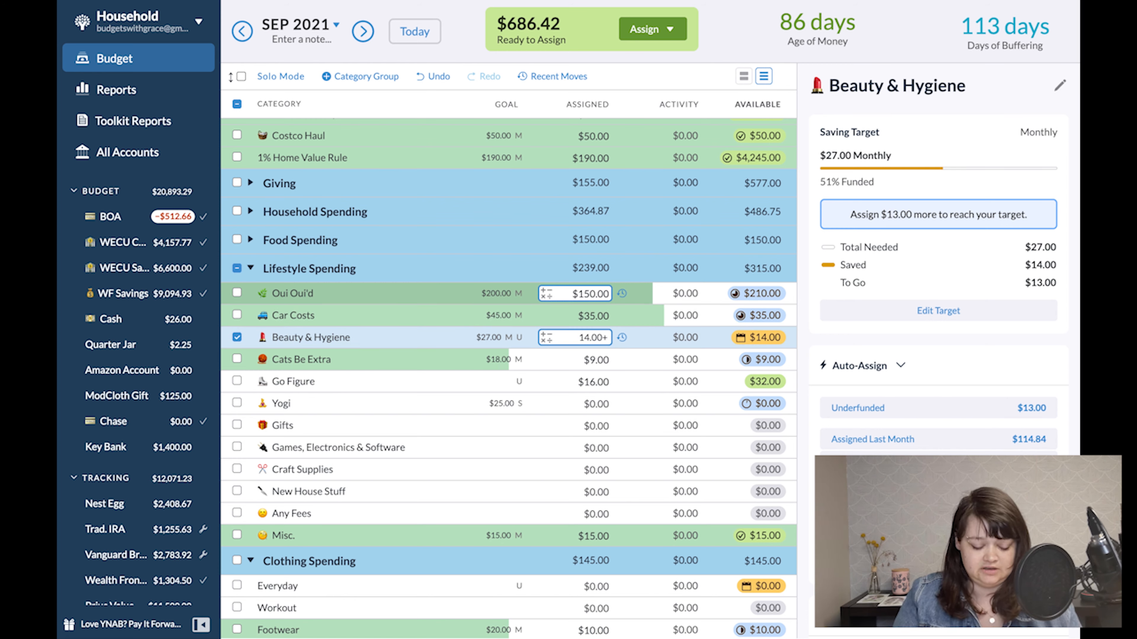
Add $8 to Beauty & Hygiene and $5 to Cats Be Extra under Lifestyle Spending
text(+8)
key(Return)
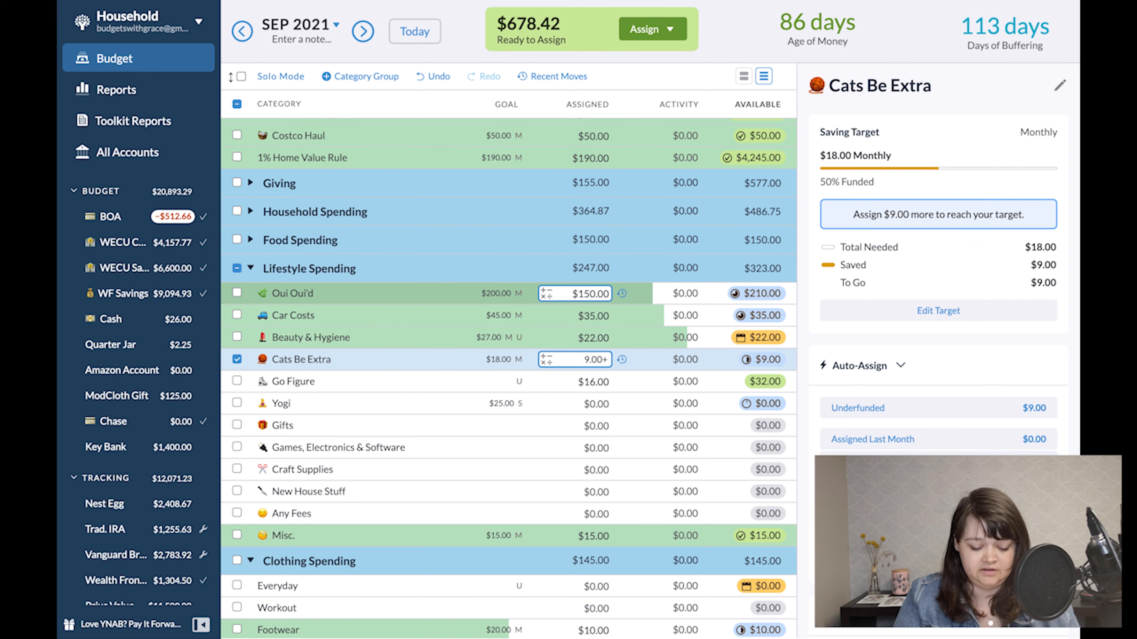
key(Return)
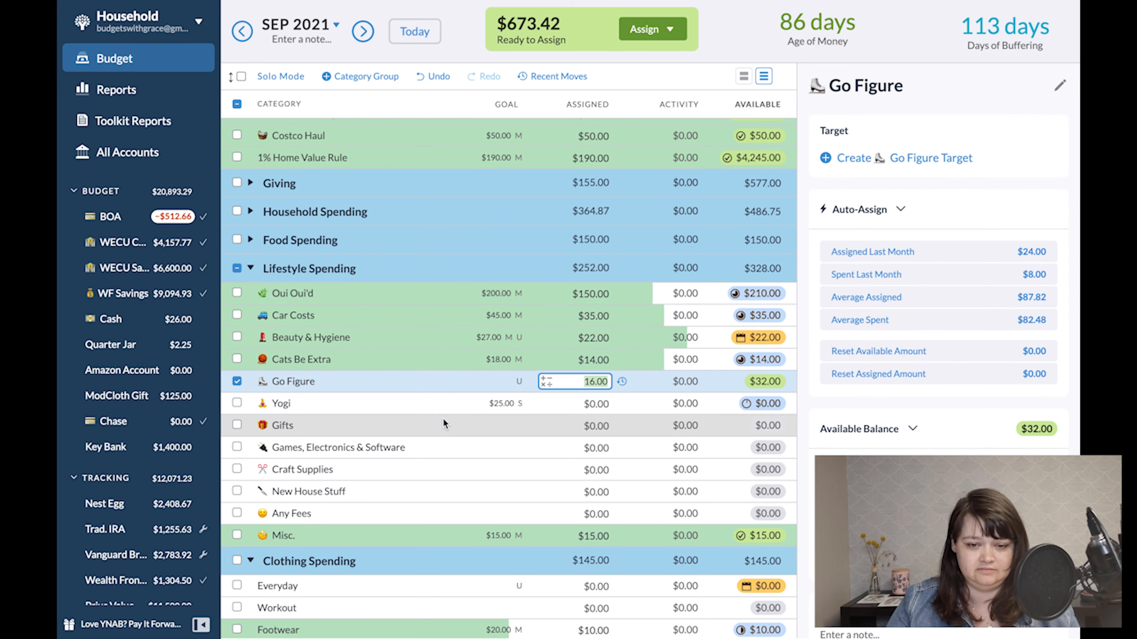
Assign $15 to Yogi, deselect the category that follows it, and collapse the Lifestyle Spending group
scroll(541, 402, down, 1)
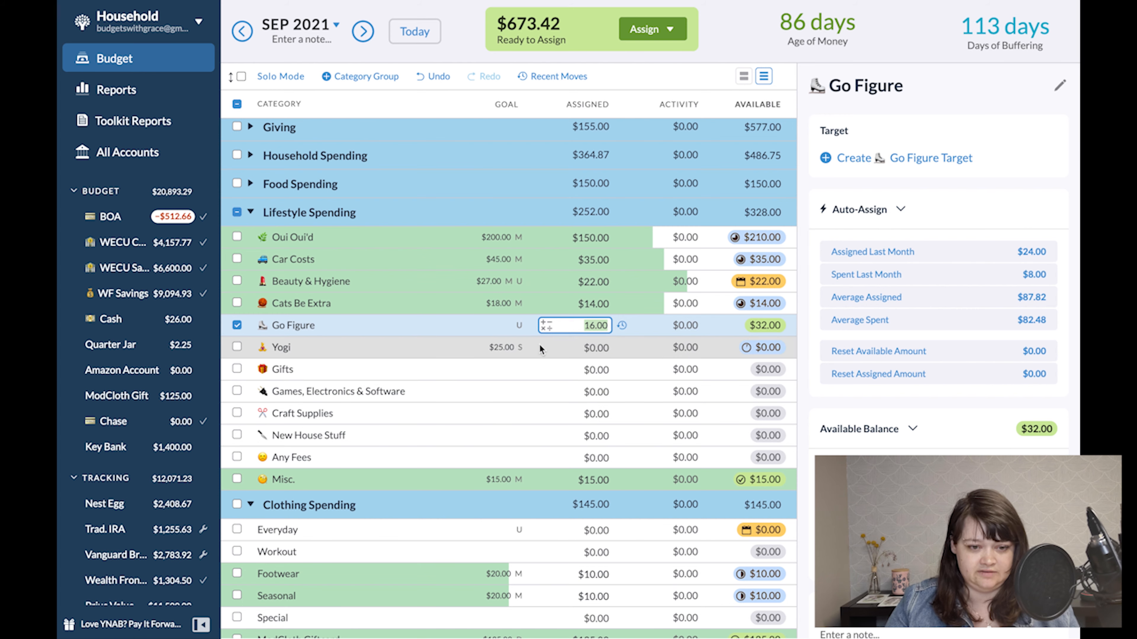
click(570, 349)
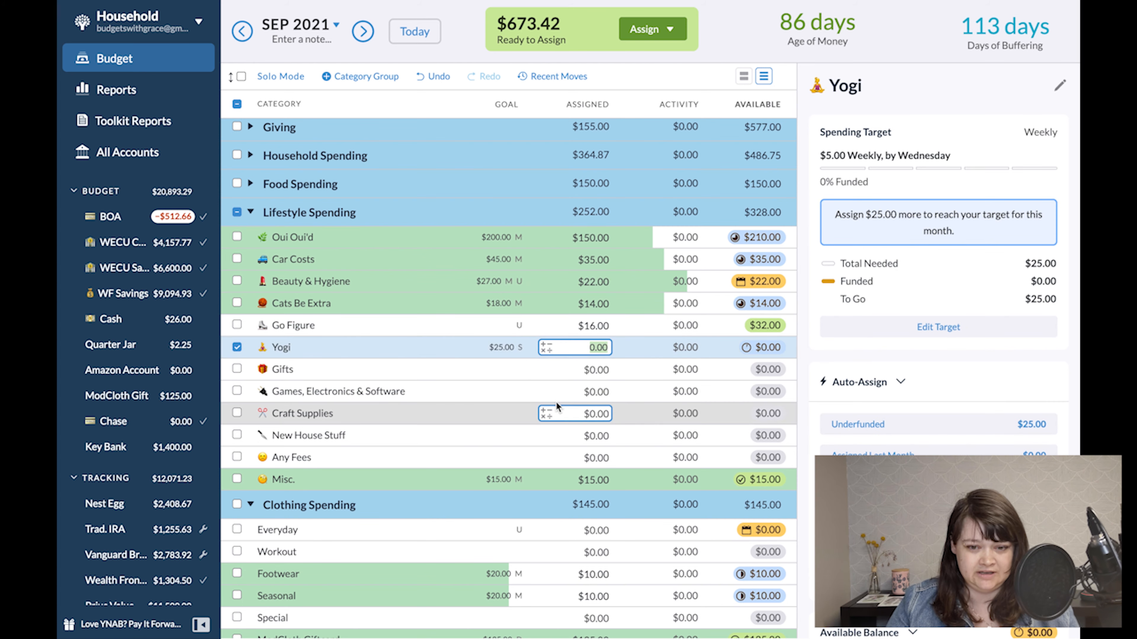
text(15)
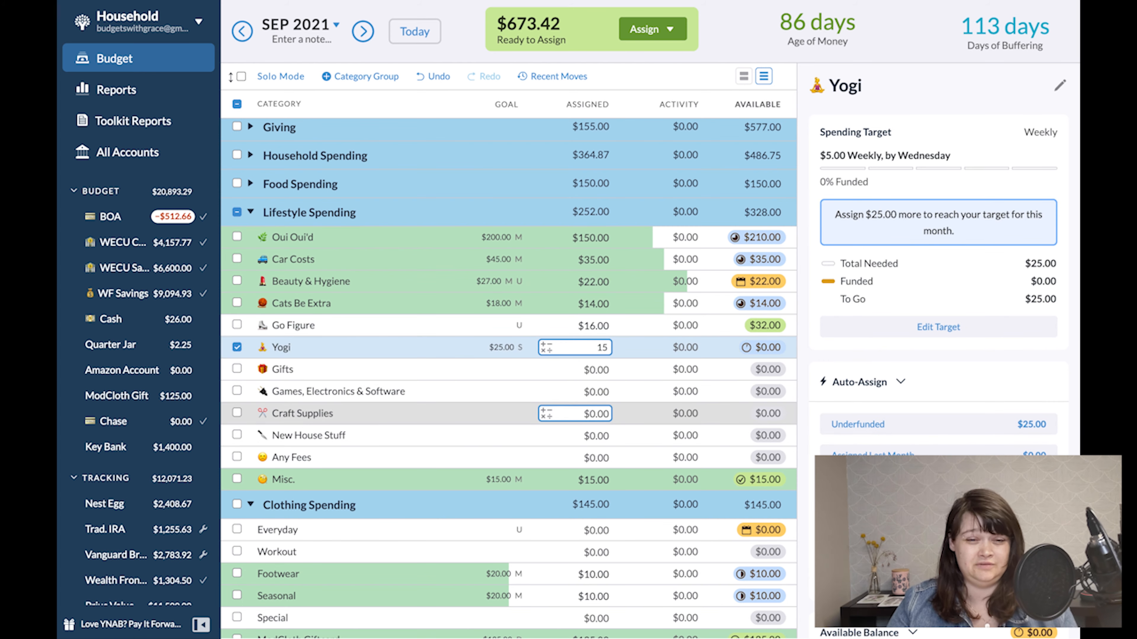
key(Return)
click(237, 369)
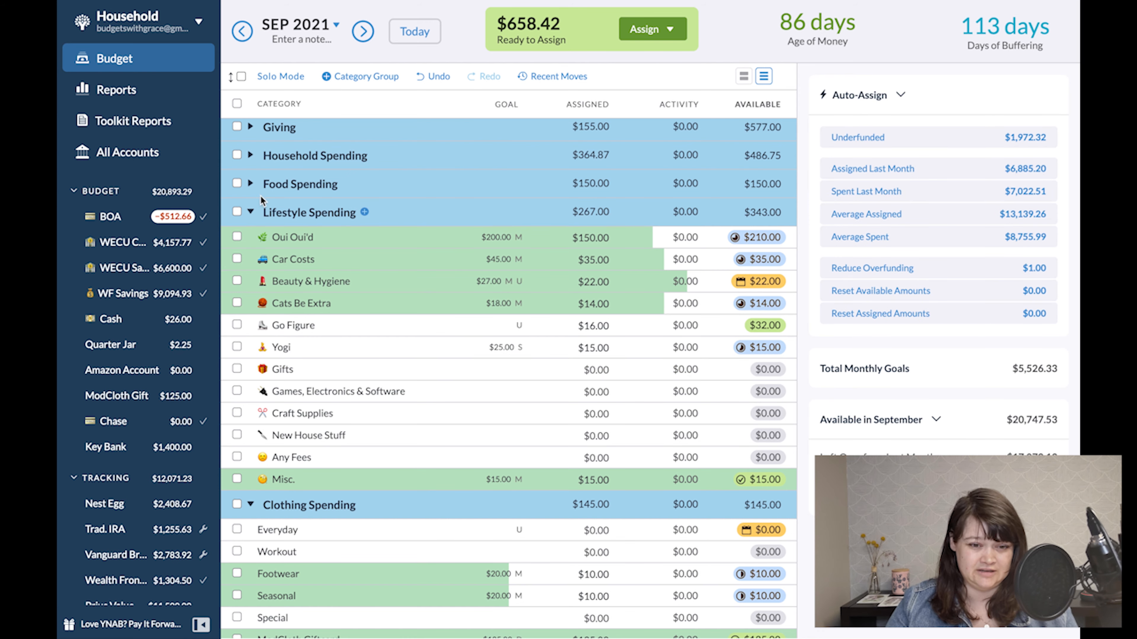
click(250, 211)
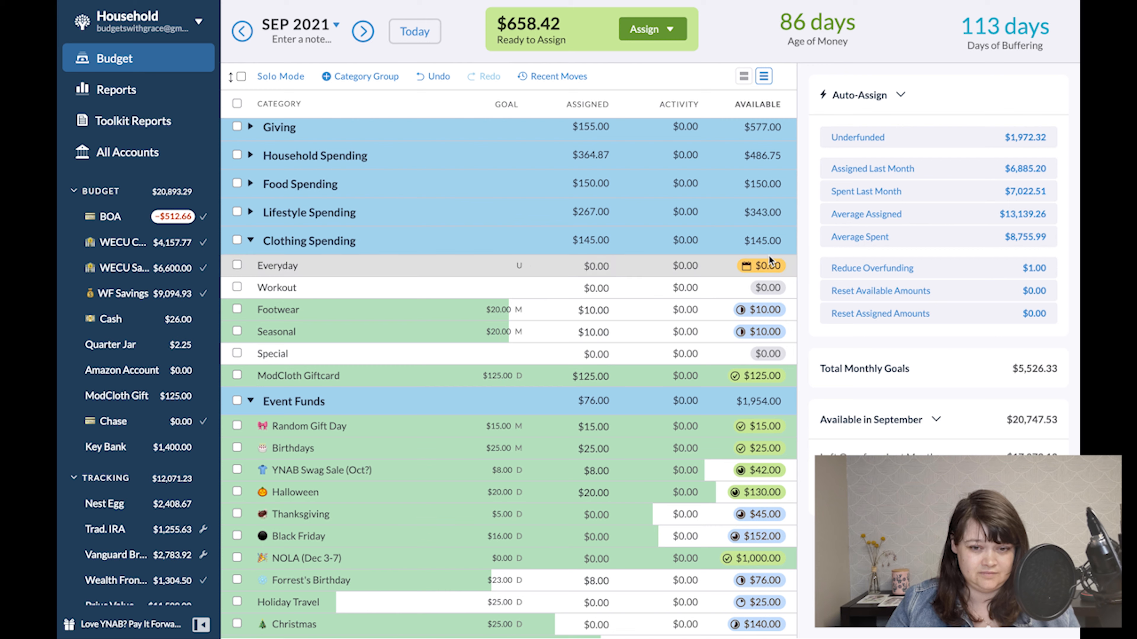
Auto-assign the underfunded amount to Everyday under Clothing Spending and collapse the group
click(582, 264)
click(910, 241)
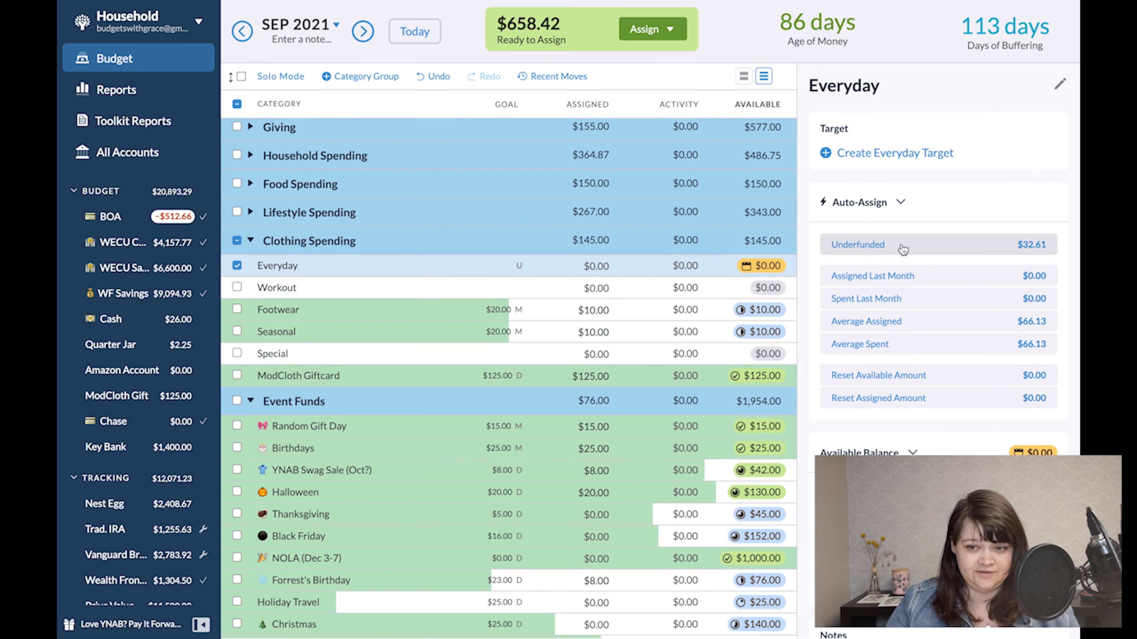
click(236, 266)
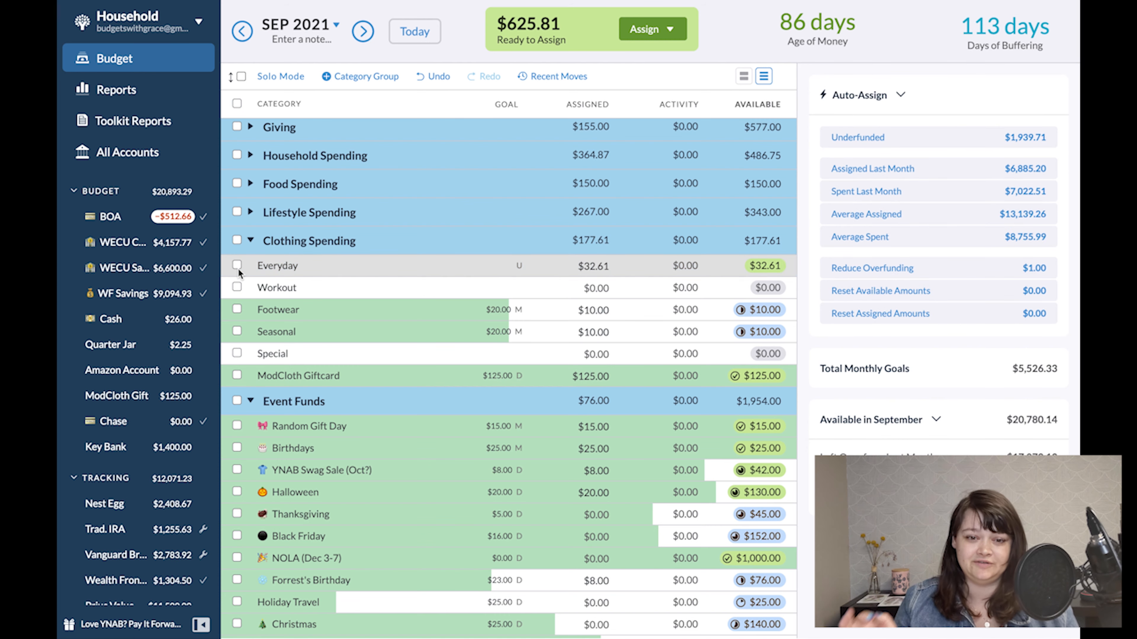
scroll(238, 268, up, 1)
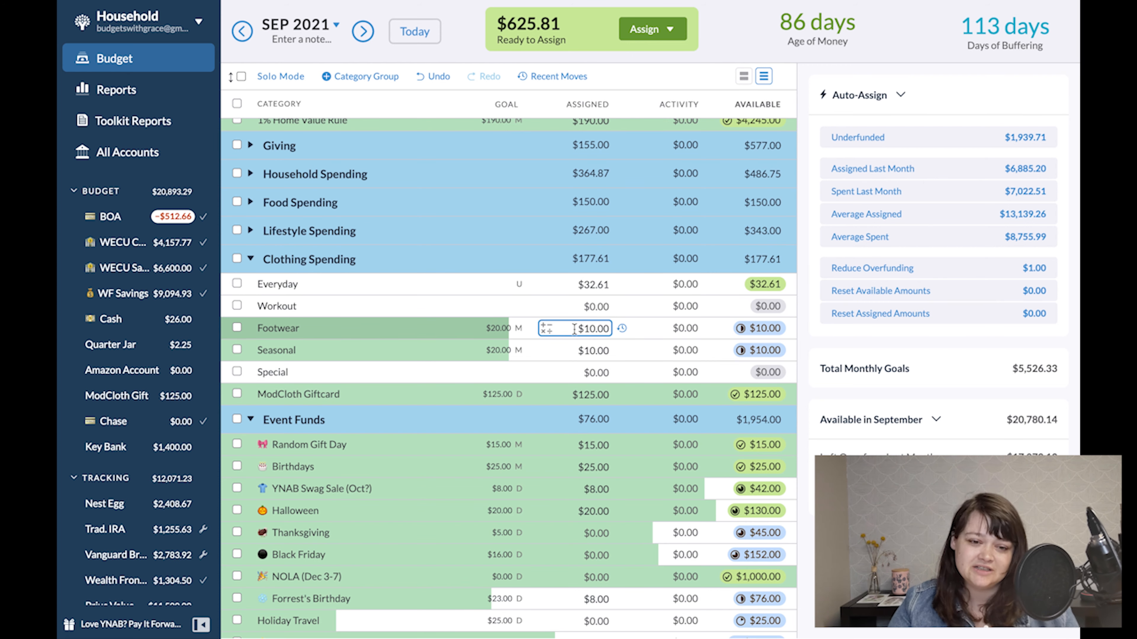
click(253, 263)
Auto-assign the underfunded amounts to Holiday Travel, Black Friday and Thanksgiving under Event Funds, and deselect all three
scroll(269, 223, down, 3)
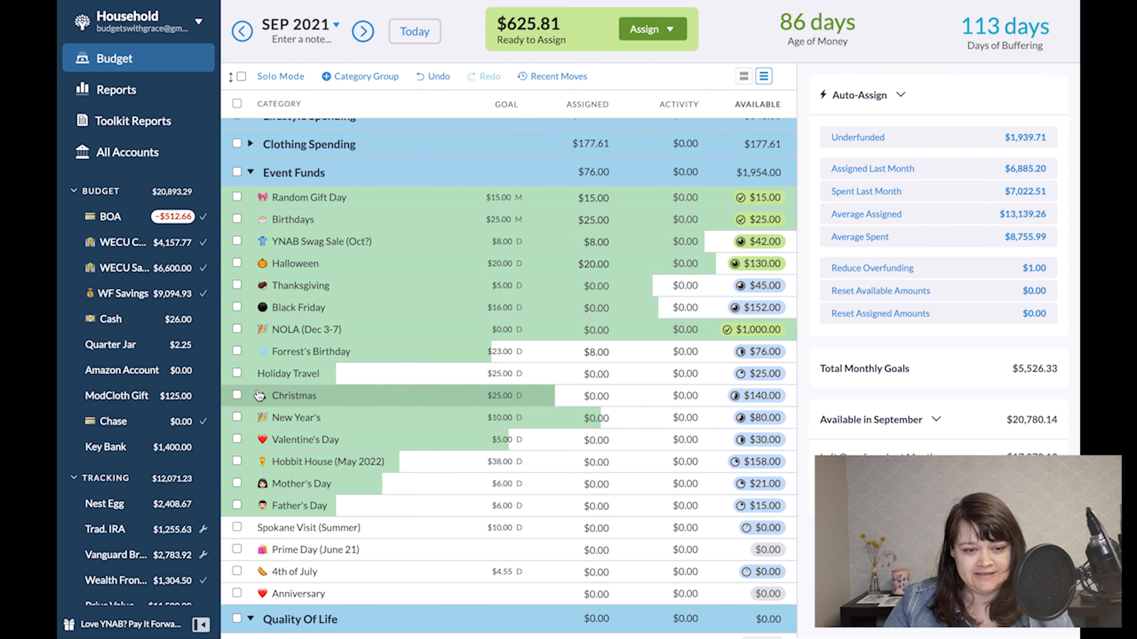
click(237, 376)
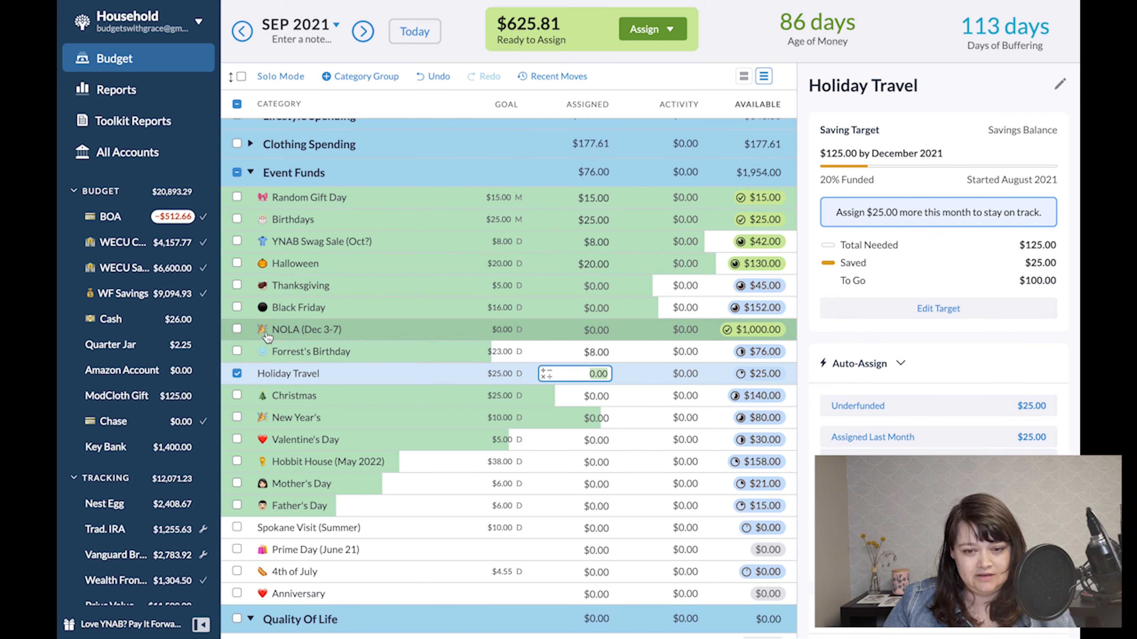
click(237, 307)
click(237, 285)
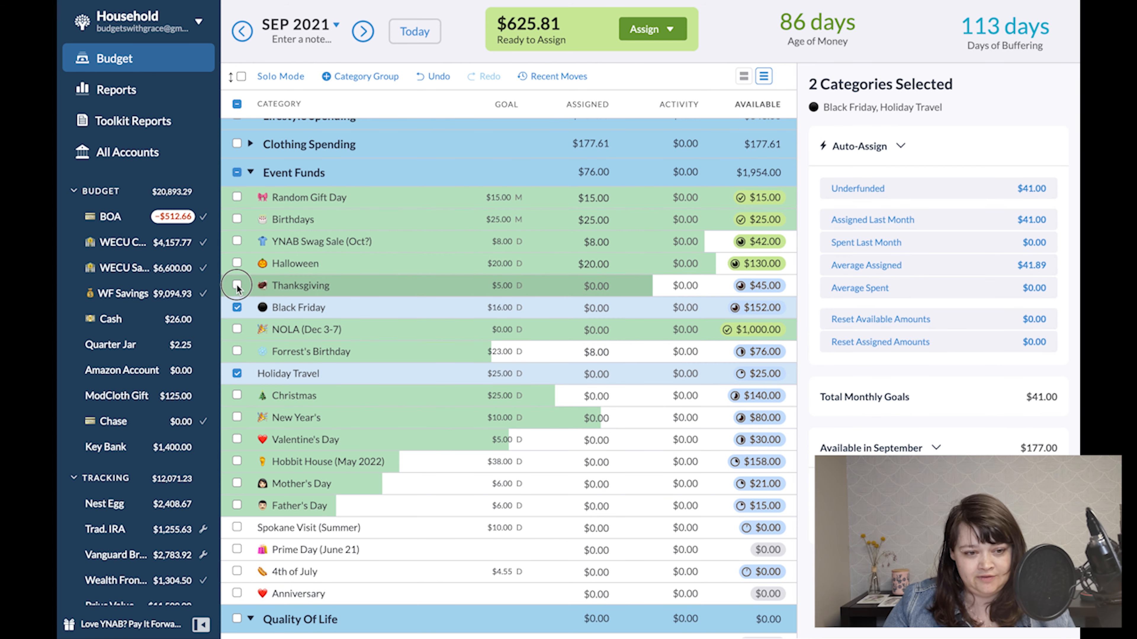
click(922, 190)
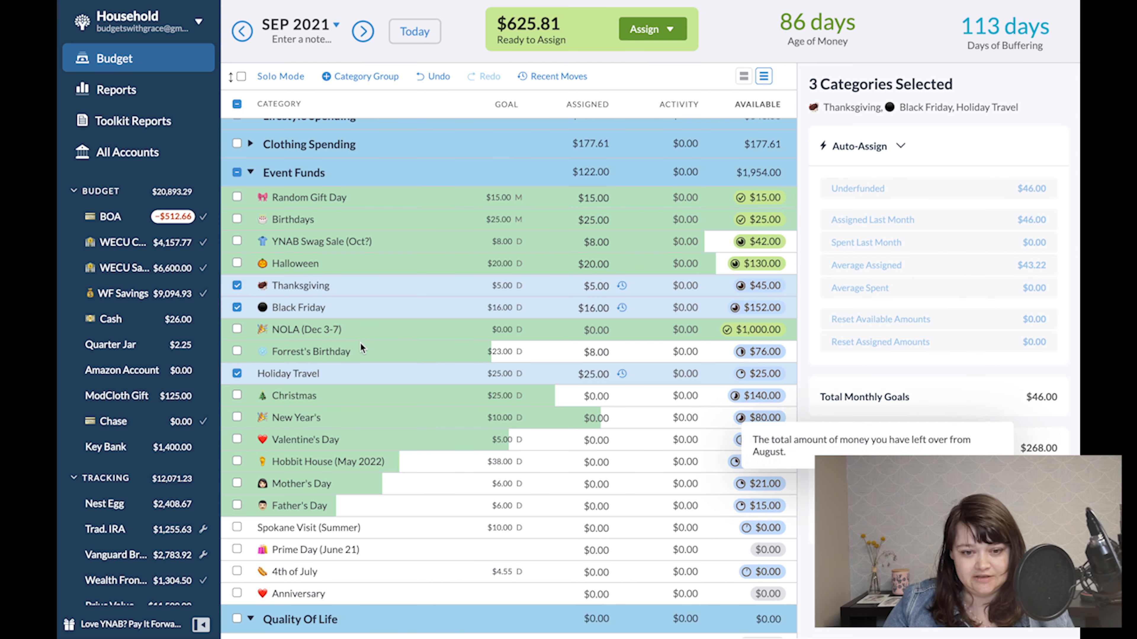
click(232, 285)
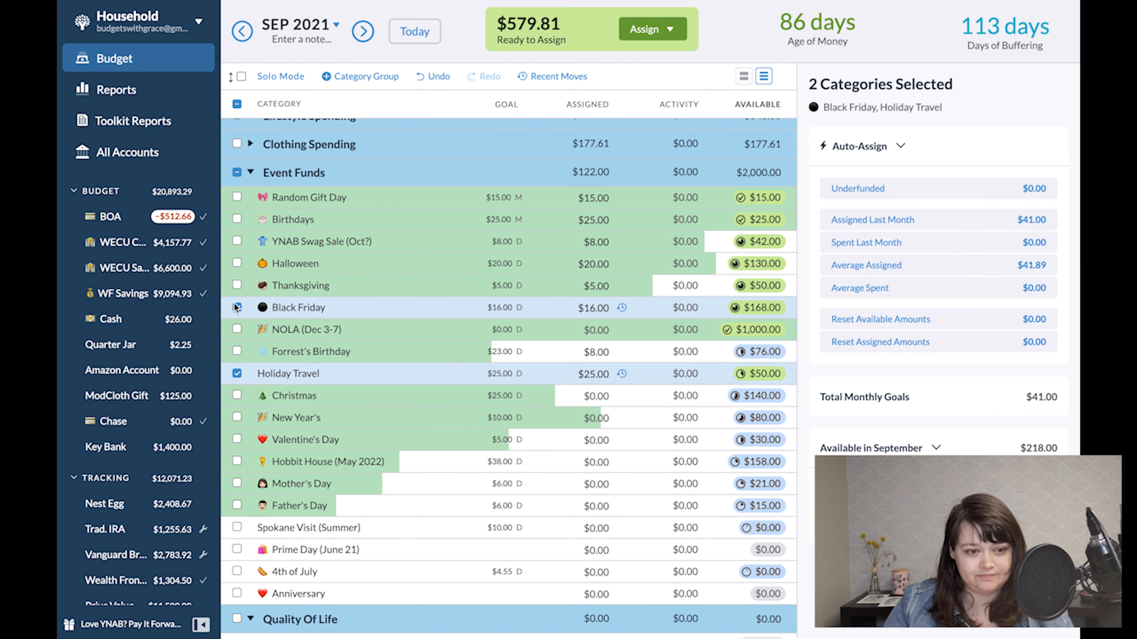
click(236, 307)
click(237, 374)
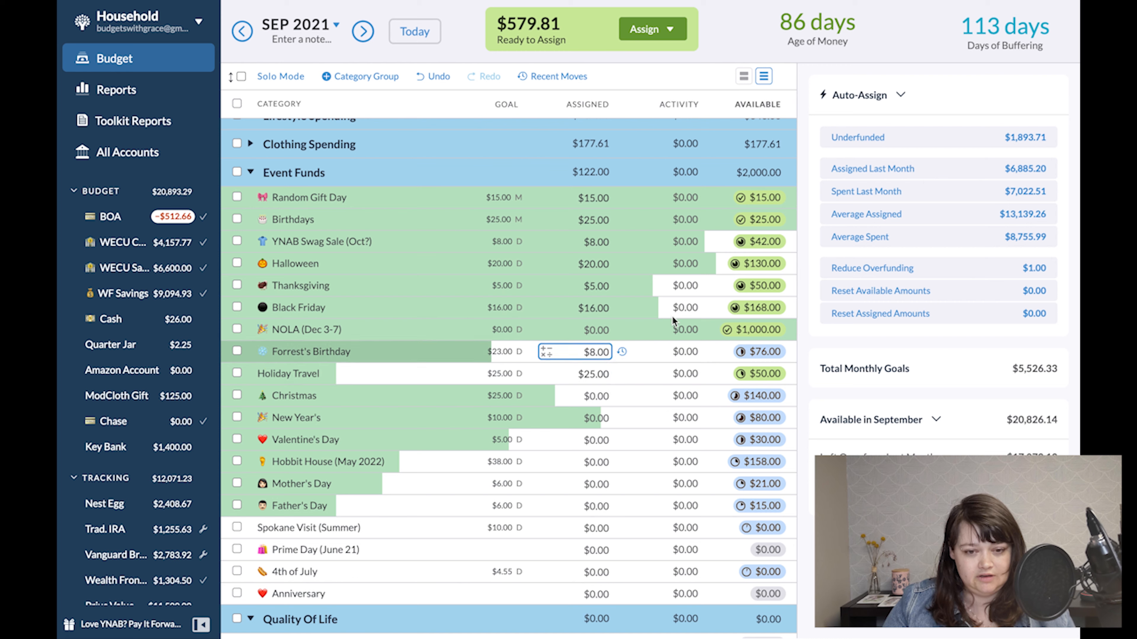
Review the remaining categories from Event Funds down to Credit Card Payments for further funding needs
click(578, 483)
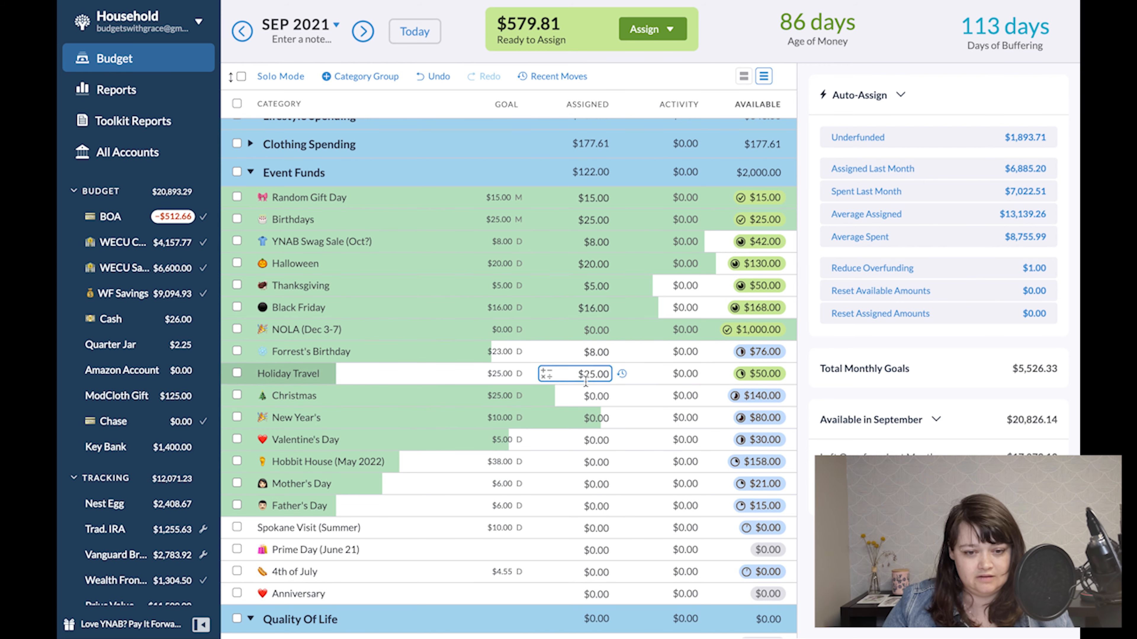
scroll(621, 355, down, 1)
scroll(623, 359, down, 7)
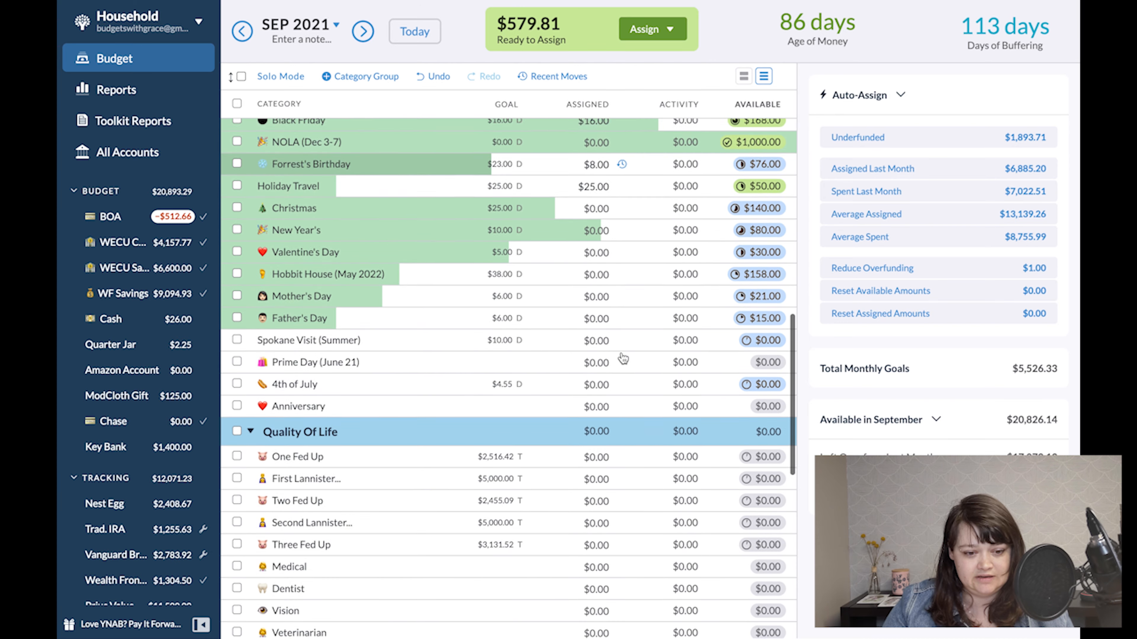
scroll(622, 357, down, 10)
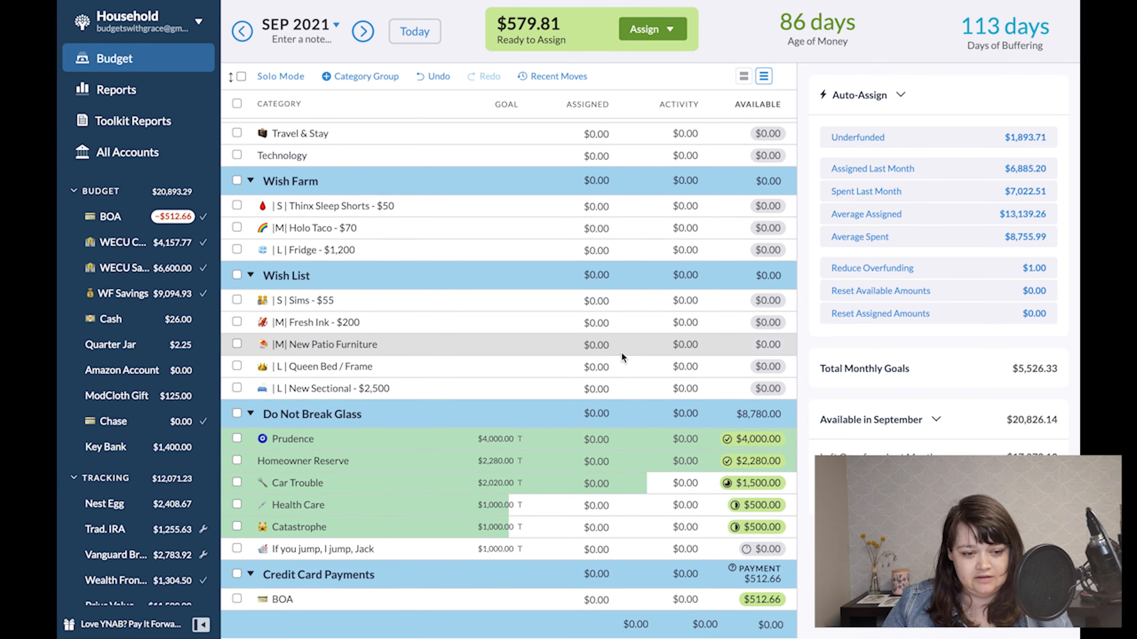
Switch the budget to August 2021 and expand the Nest Egg group
scroll(621, 352, up, 15)
scroll(621, 352, up, 3)
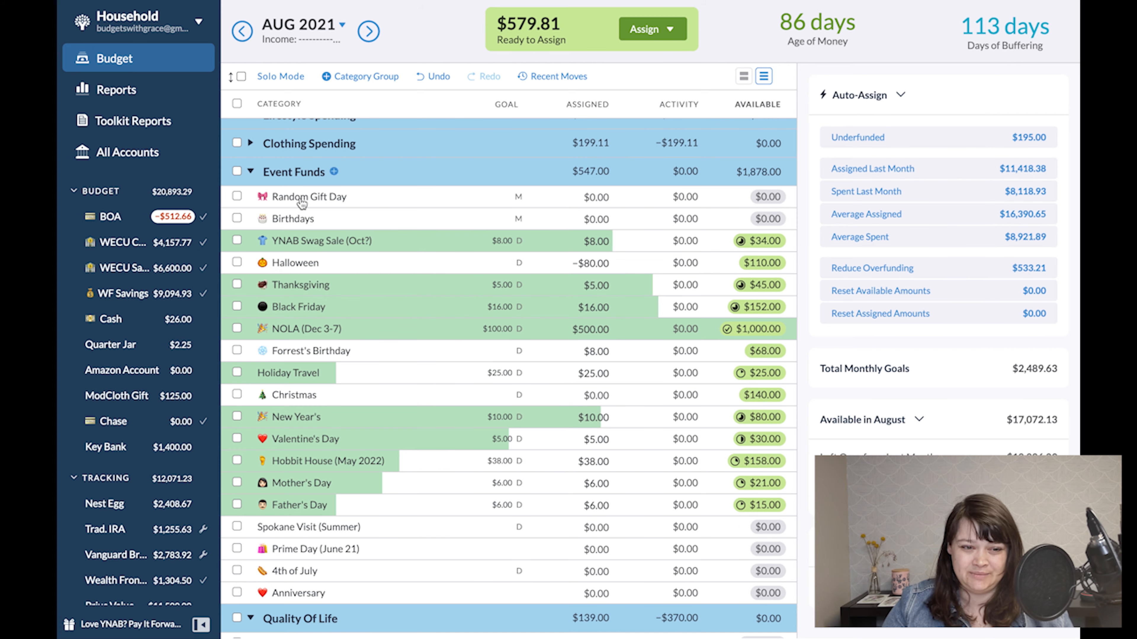
scroll(296, 198, up, 10)
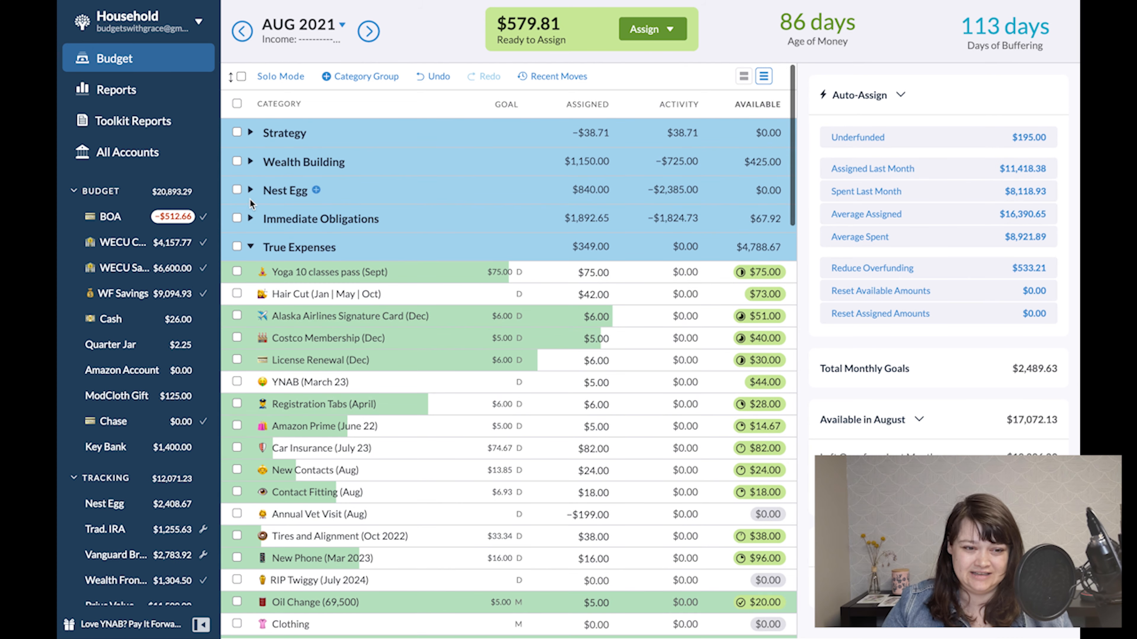
click(250, 190)
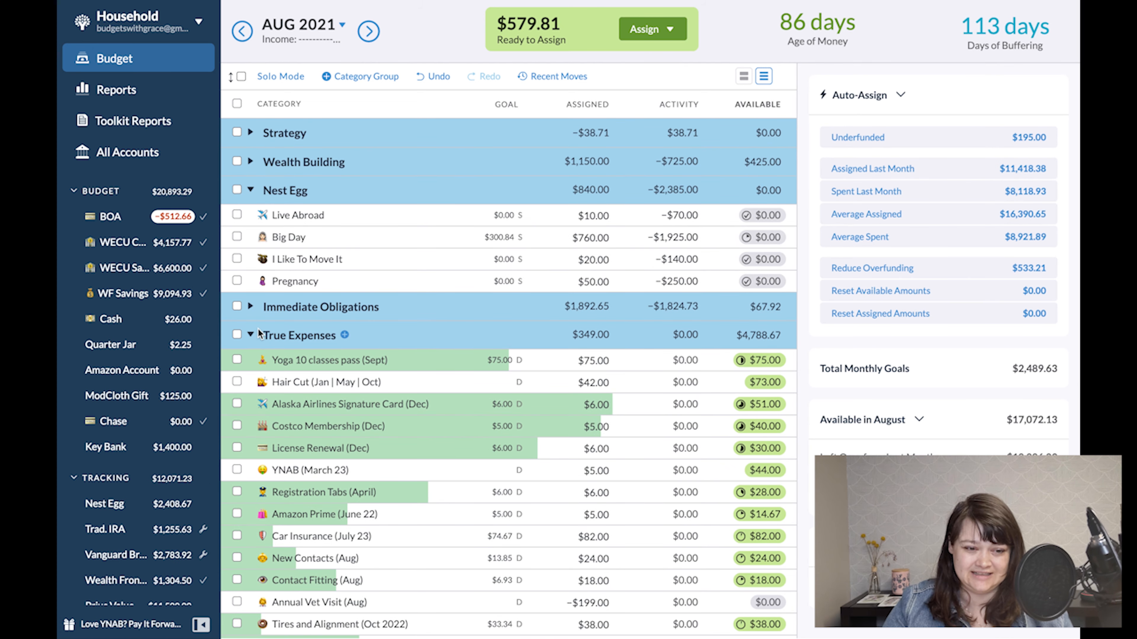
Collapse the True Expenses, Event Funds, Quality Of Life, Wish Farm and Wish List groups
click(251, 334)
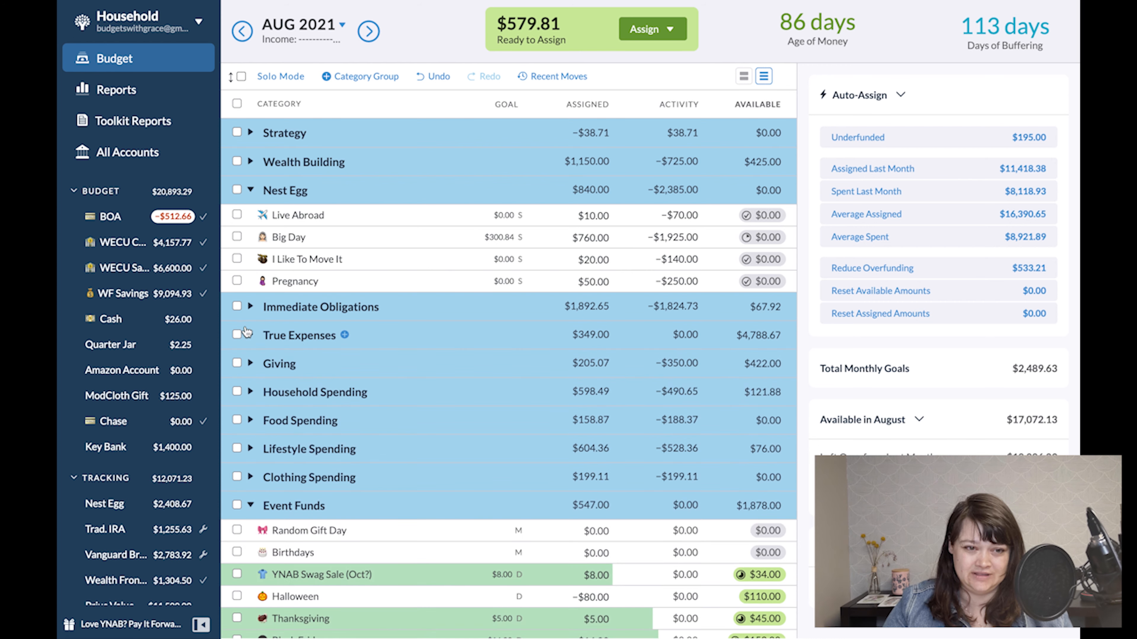
click(251, 505)
click(251, 534)
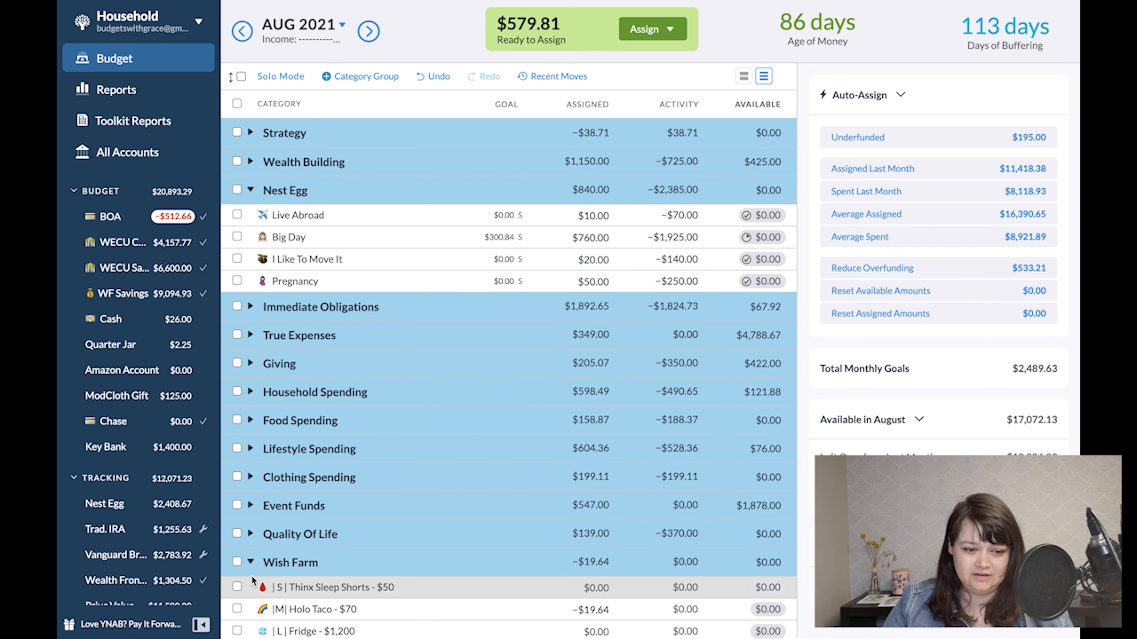
click(251, 562)
scroll(286, 556, down, 1)
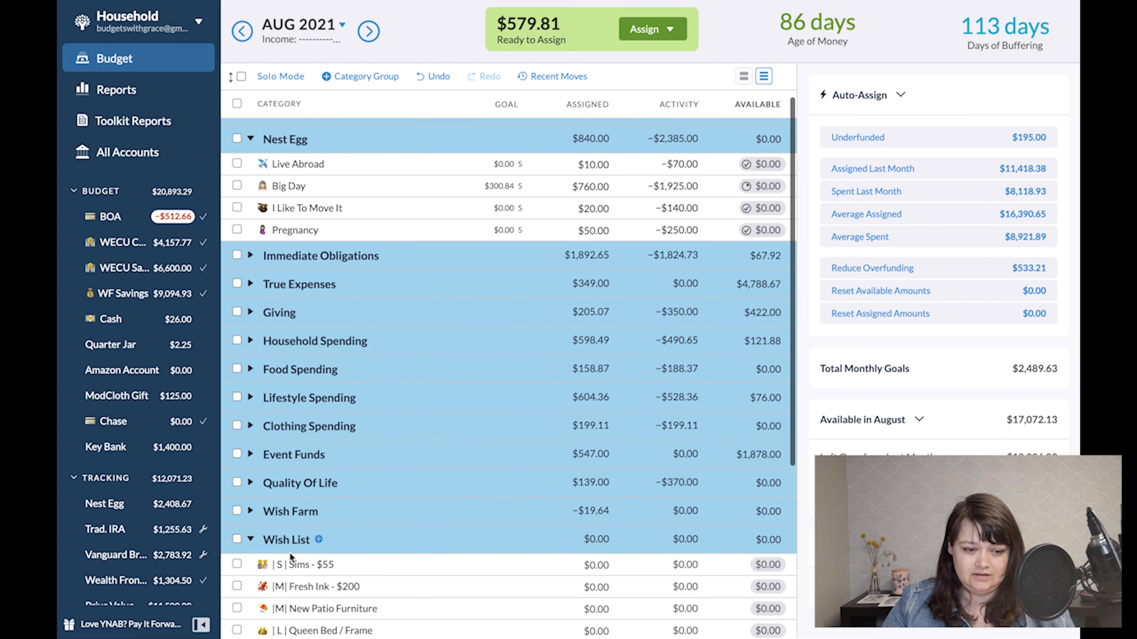
click(251, 539)
scroll(358, 489, up, 1)
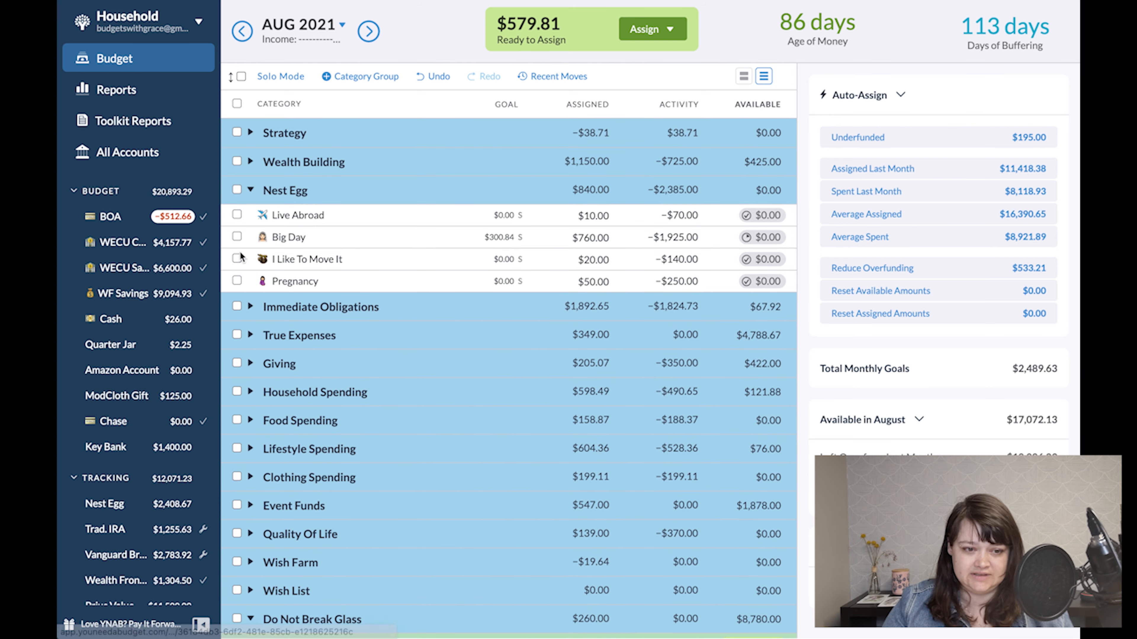
Add $500 to Big Day's assigned amount in August and check Nest Egg in September before returning to August
click(600, 238)
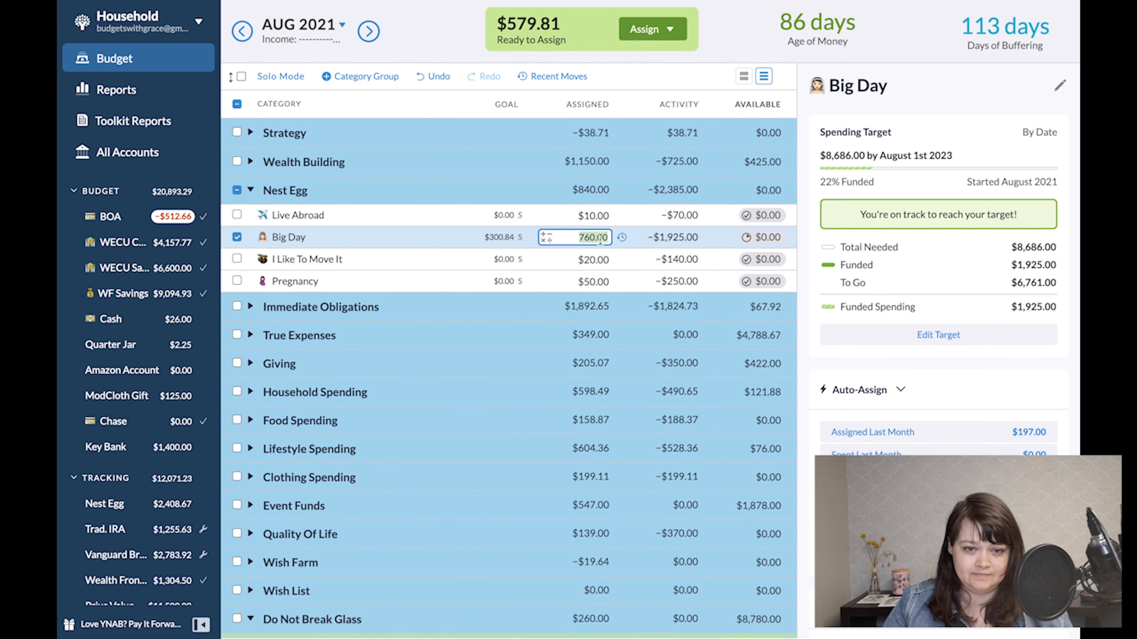
text(+)
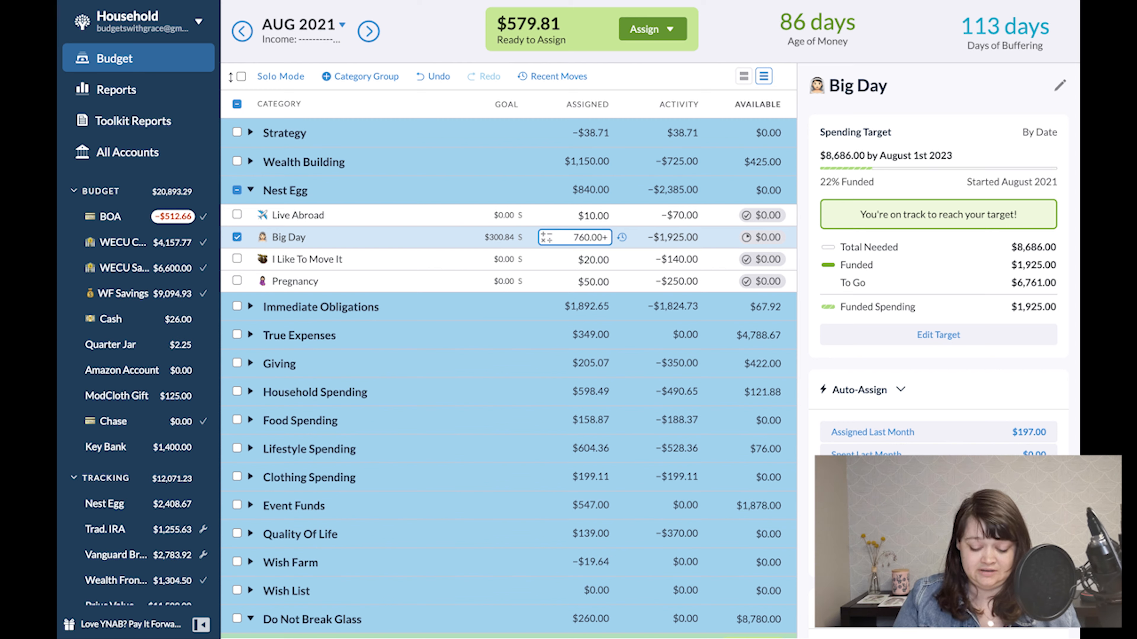
text(500)
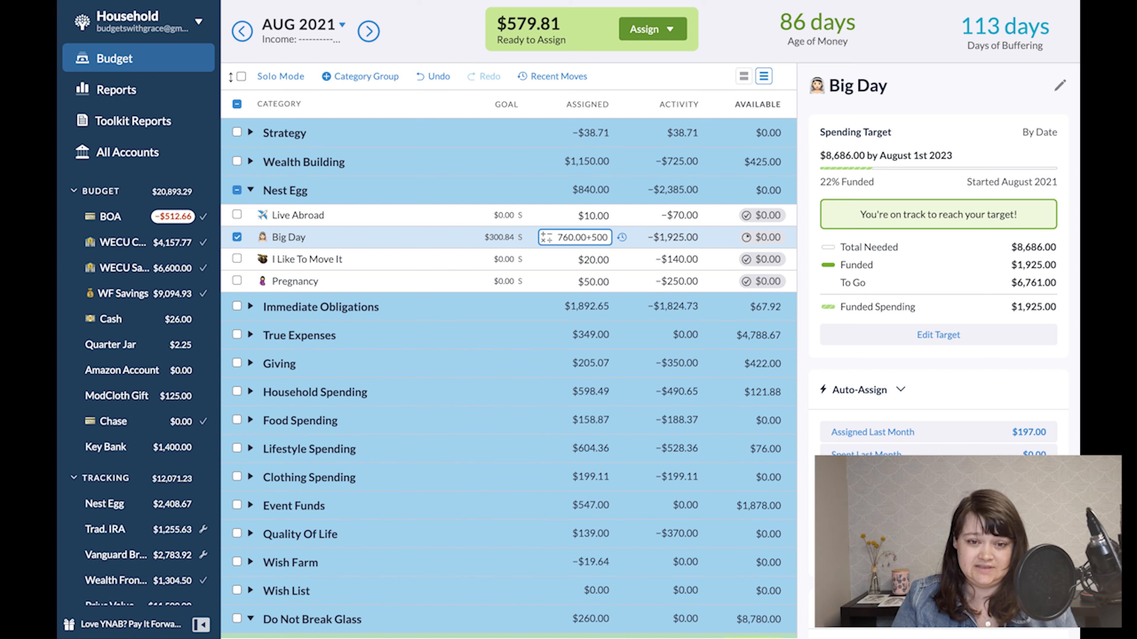
key(Return)
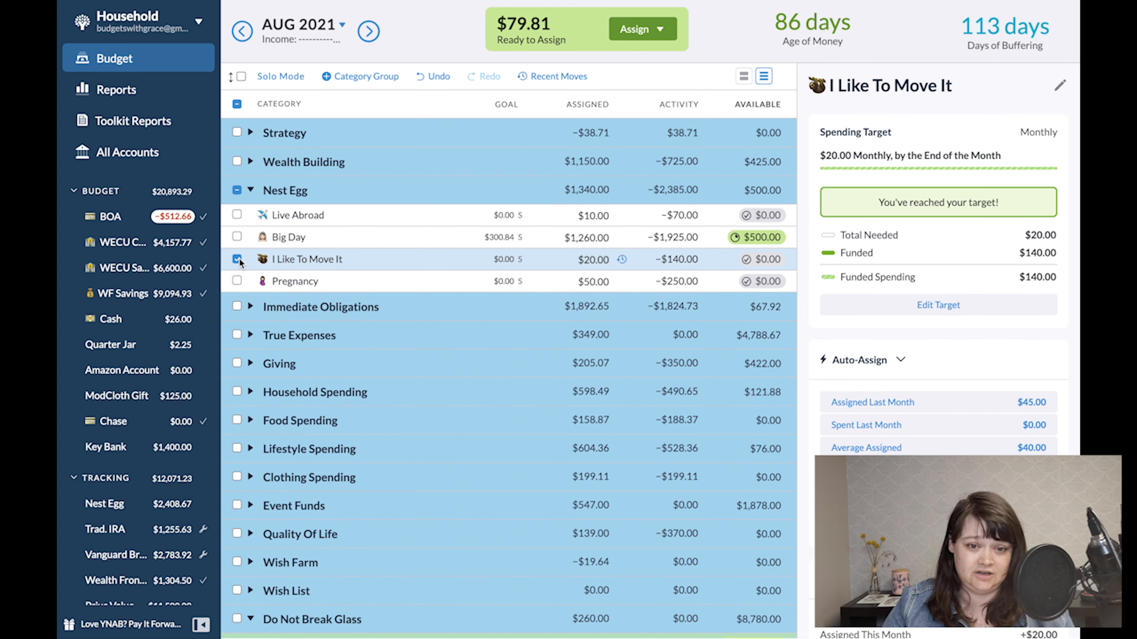
click(237, 258)
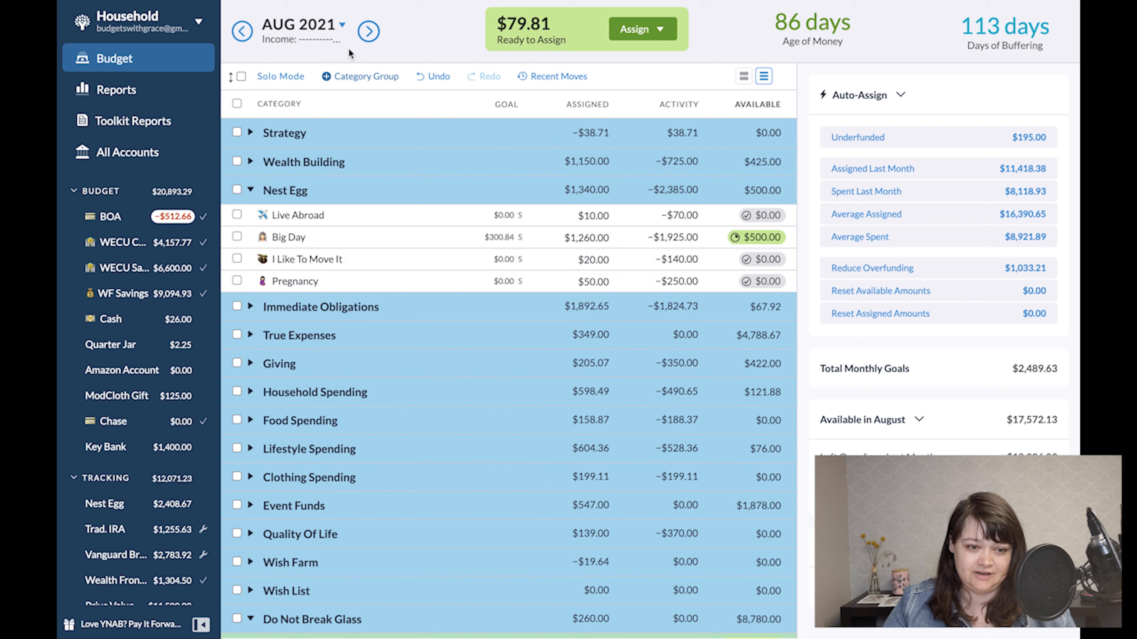
click(380, 29)
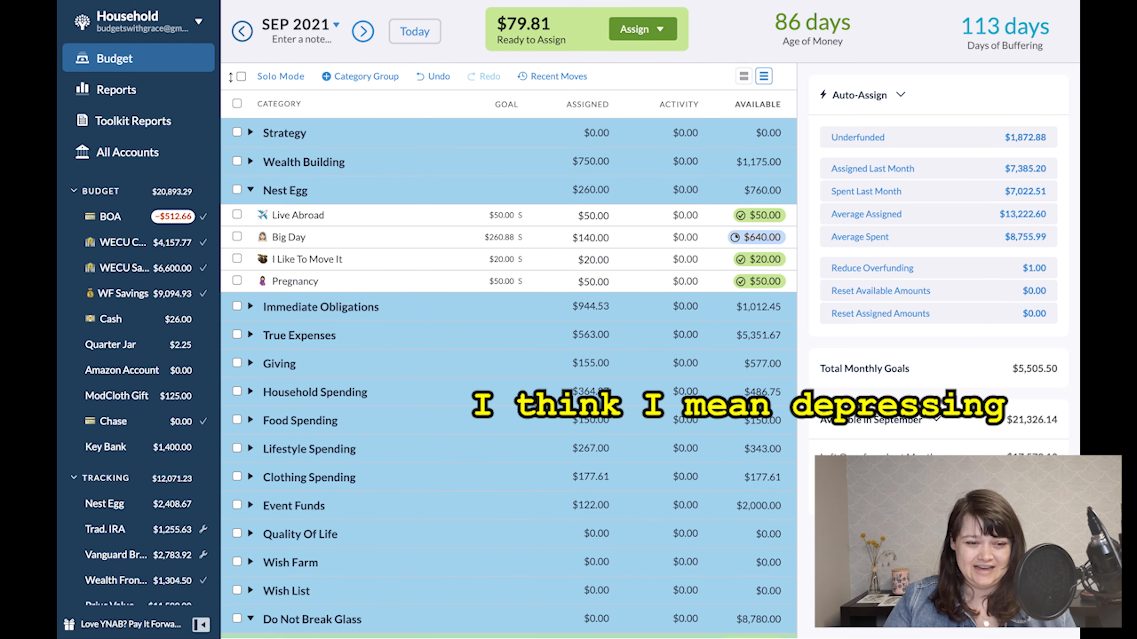
click(242, 35)
Expand Event Funds, clear Holiday Travel's assigned amount in September, and return to August
scroll(511, 406, down, 5)
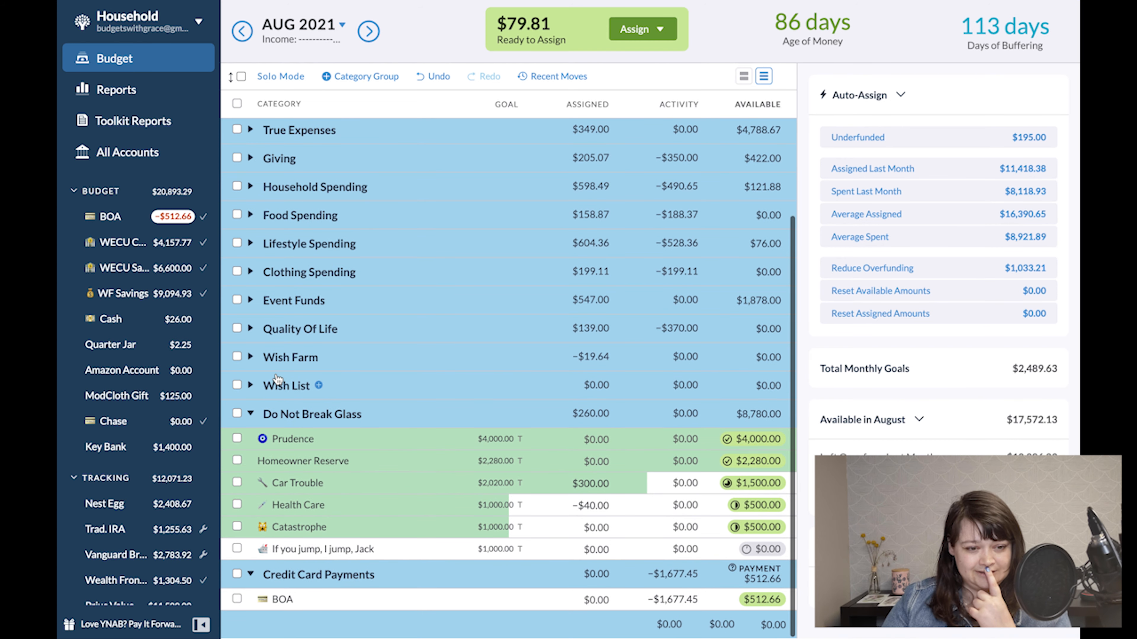
click(250, 300)
click(432, 502)
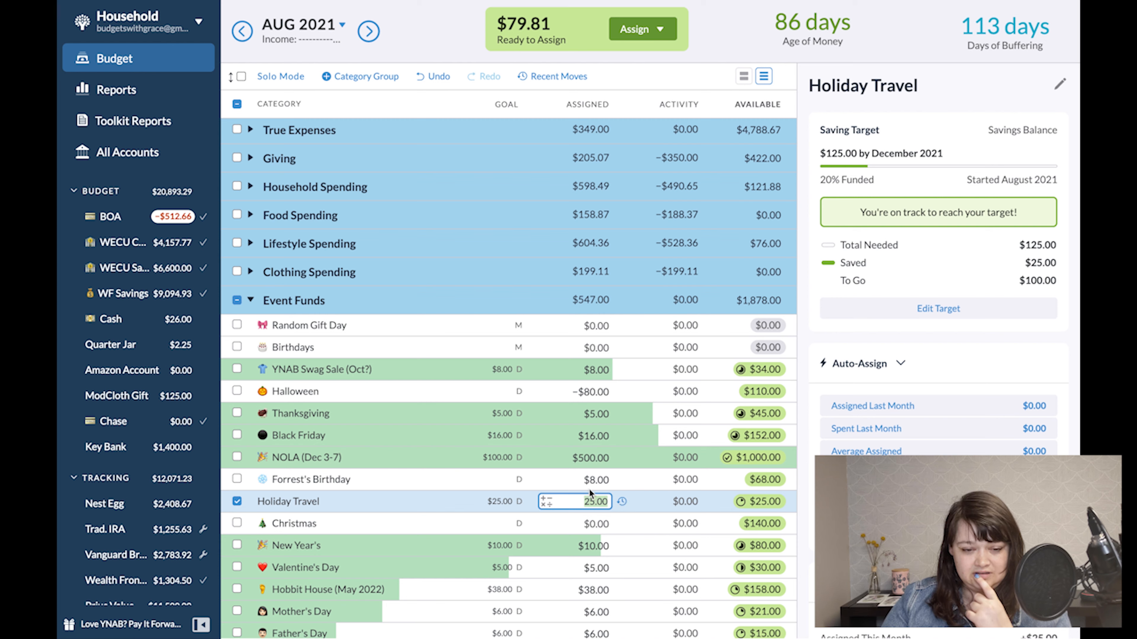
click(365, 30)
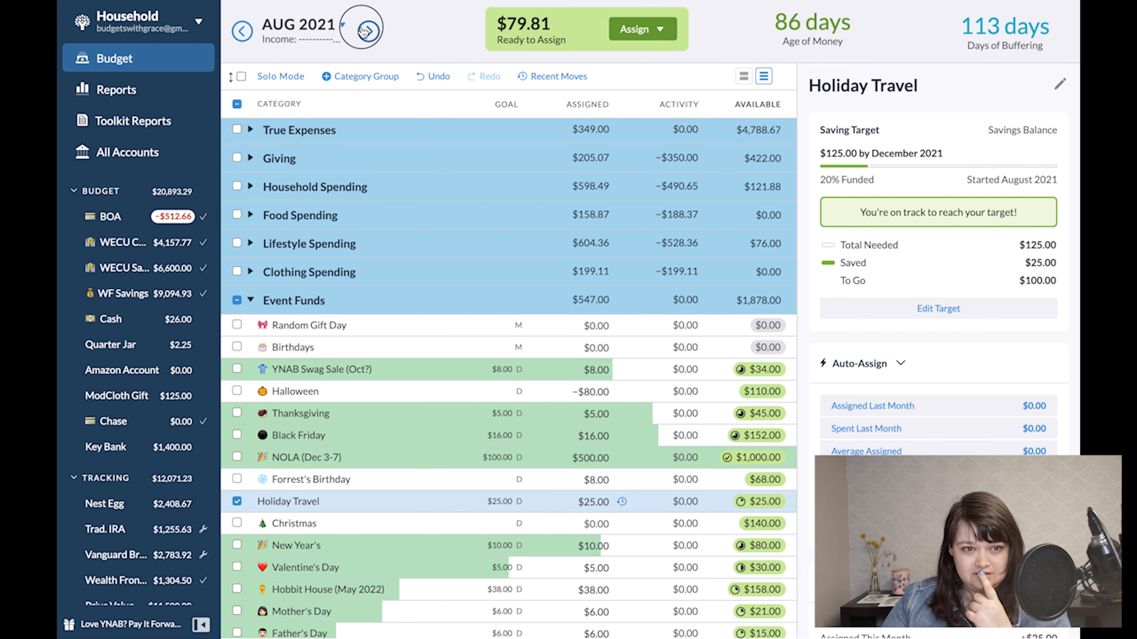
click(599, 502)
key(BackSpace)
key(BackSpace)
key(BackSpace)
key(BackSpace)
key(BackSpace)
key(BackSpace)
click(282, 88)
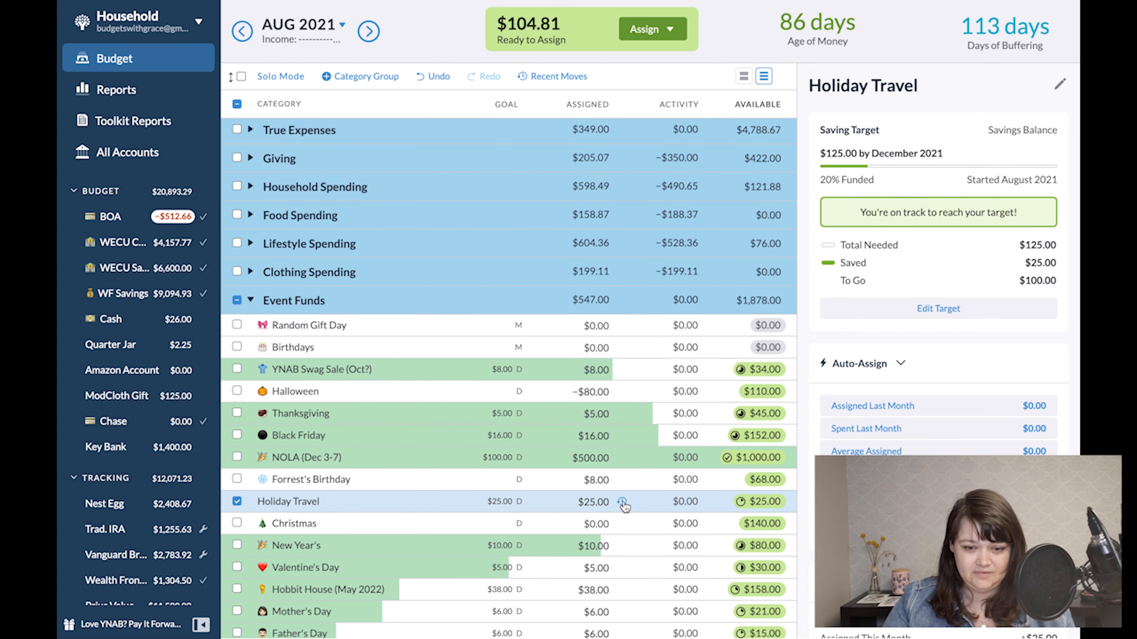
Add $100 to Holiday Travel's assigned amount in August and deselect the Christmas category
click(622, 502)
click(664, 508)
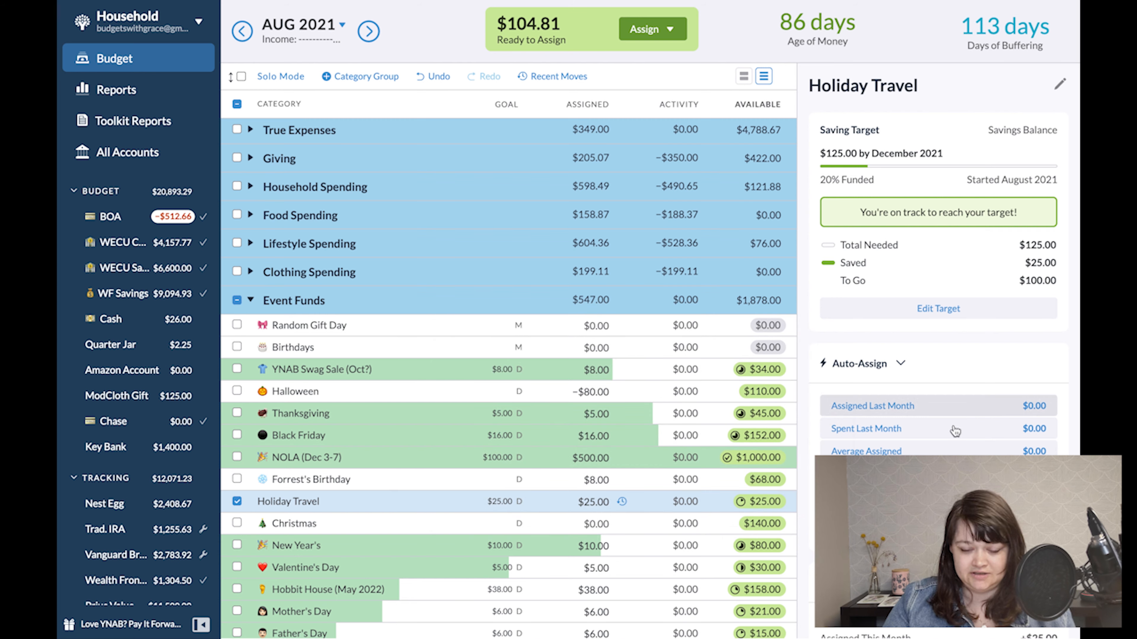
click(591, 501)
text(+)
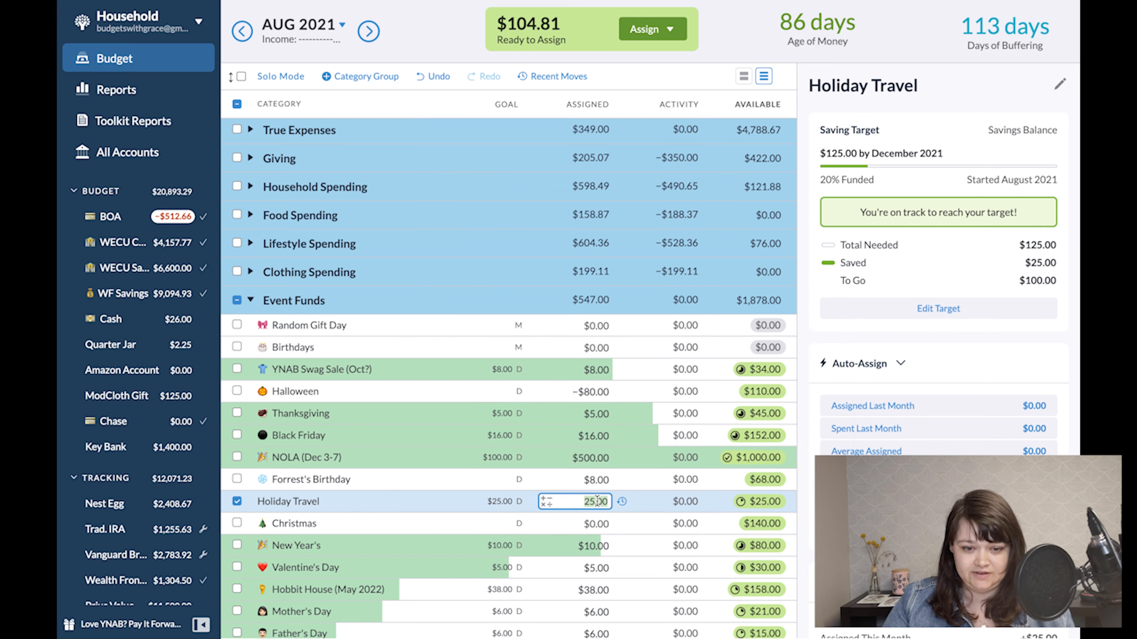
text(100)
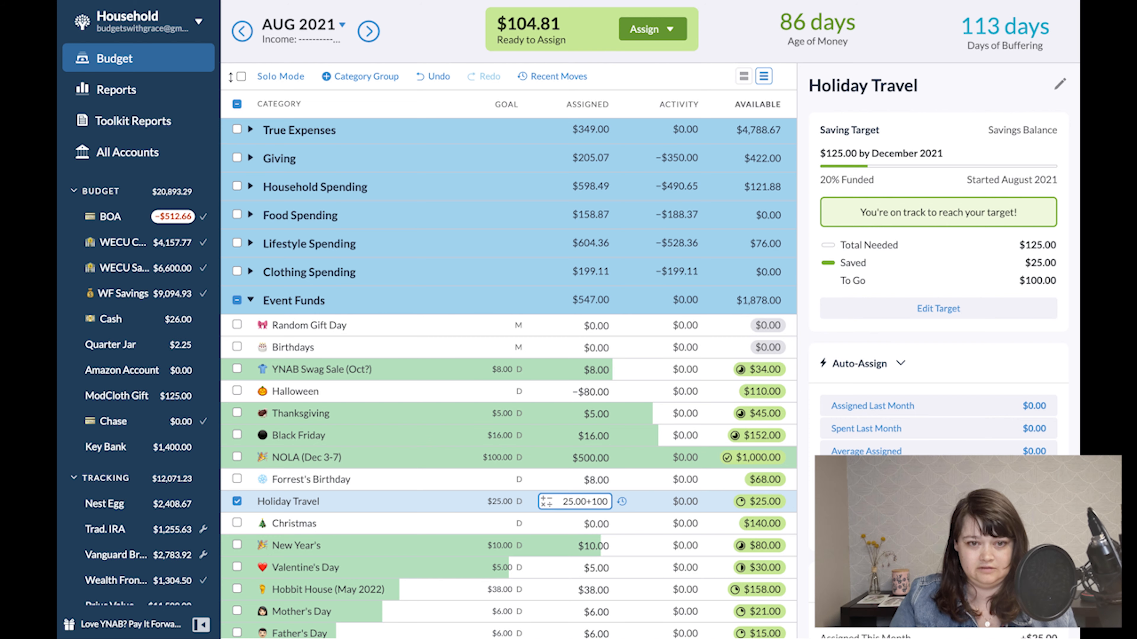
key(Return)
click(237, 538)
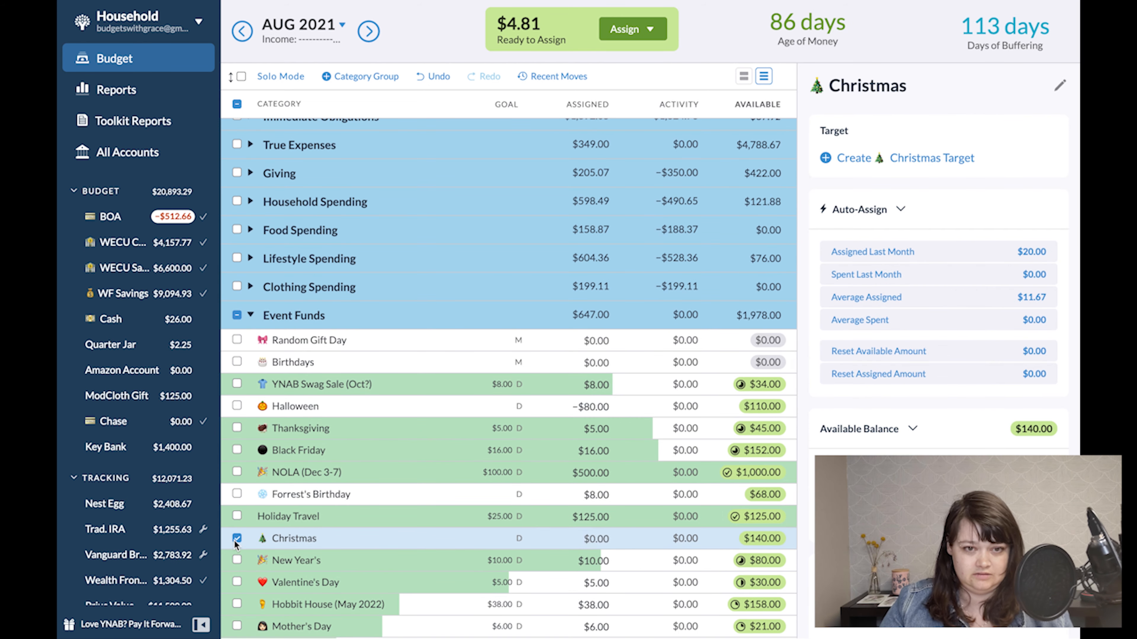
Review September's Event Funds categories and the group totals above them for remaining funding needs
scroll(541, 503, down, 2)
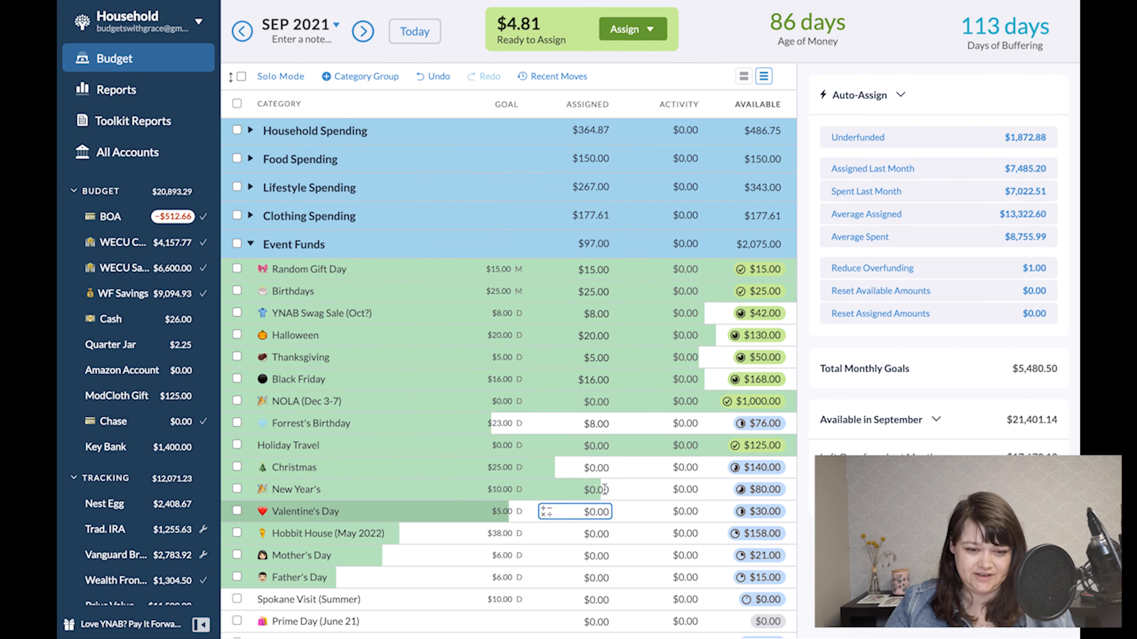
scroll(596, 485, down, 1)
click(598, 477)
scroll(597, 479, down, 2)
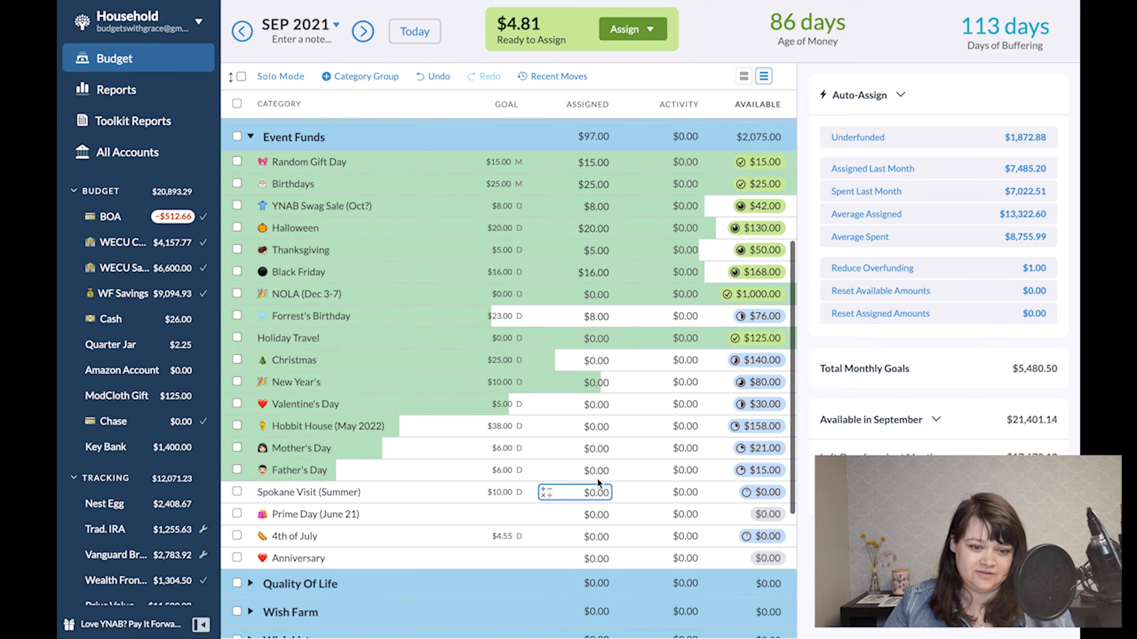
click(536, 294)
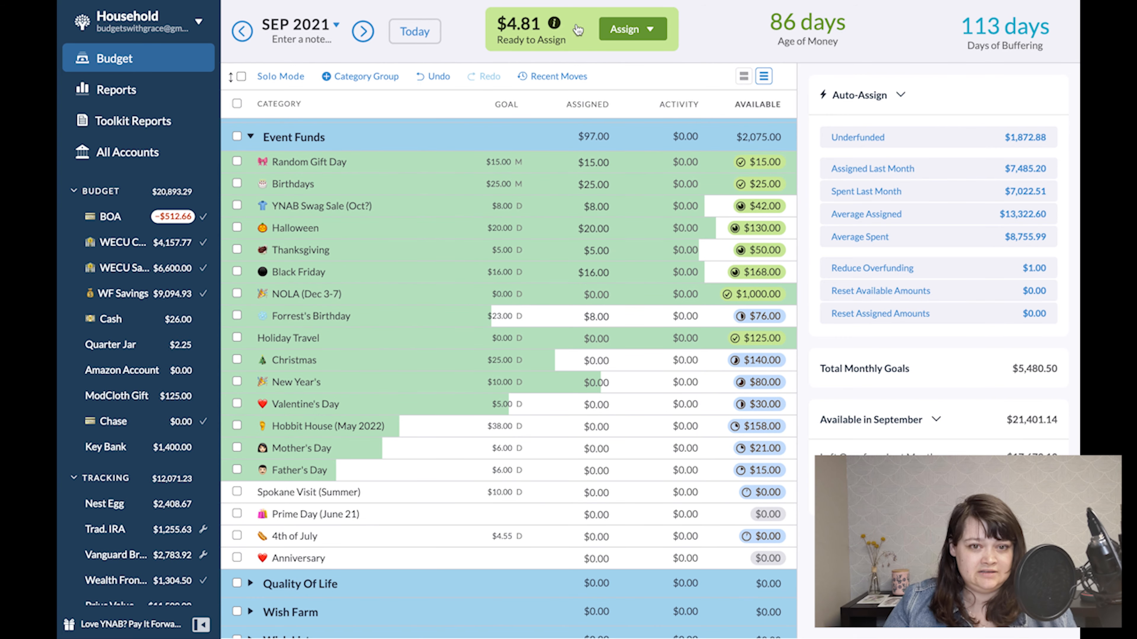
scroll(621, 302, up, 4)
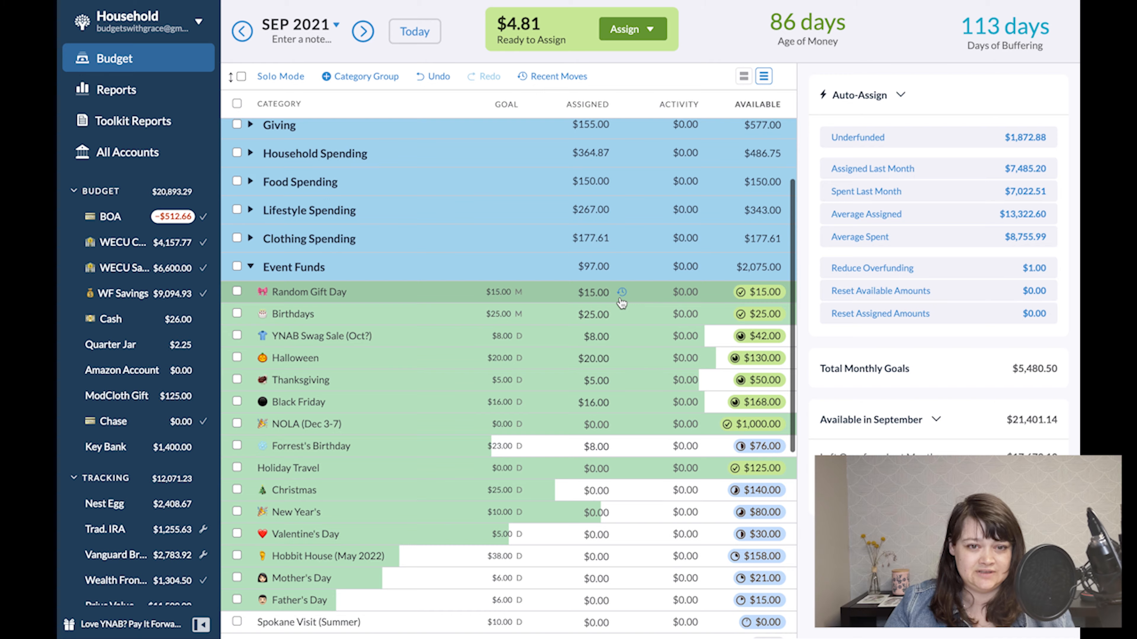
scroll(620, 298, up, 4)
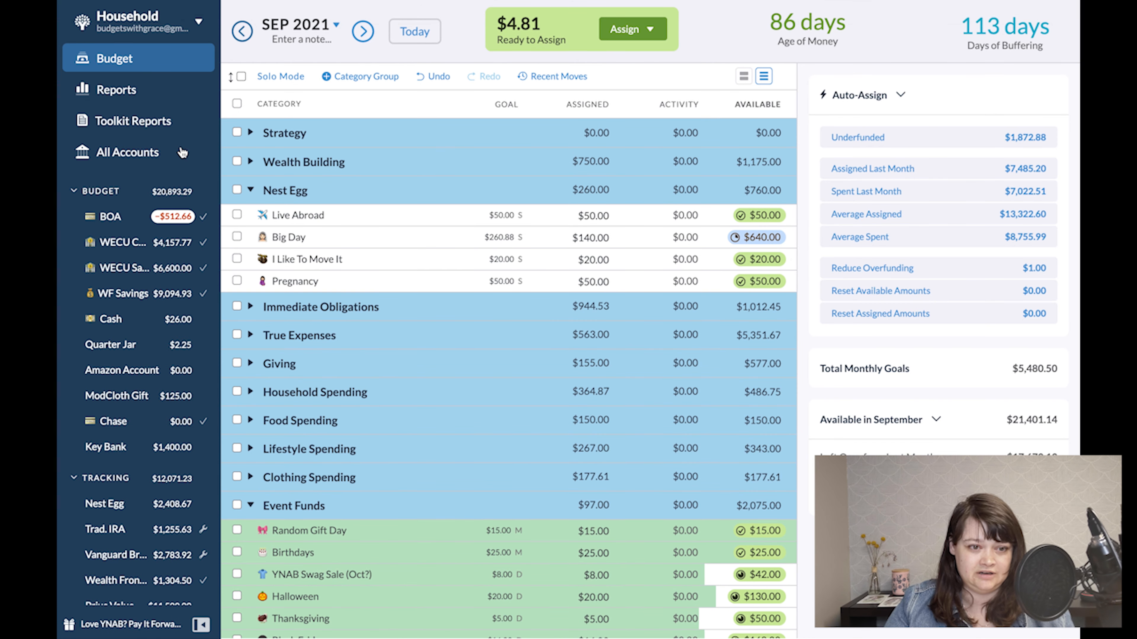
Return to August with Nest Egg, Event Funds and Do Not Break Glass collapsed and the Strategy group expanded
click(252, 190)
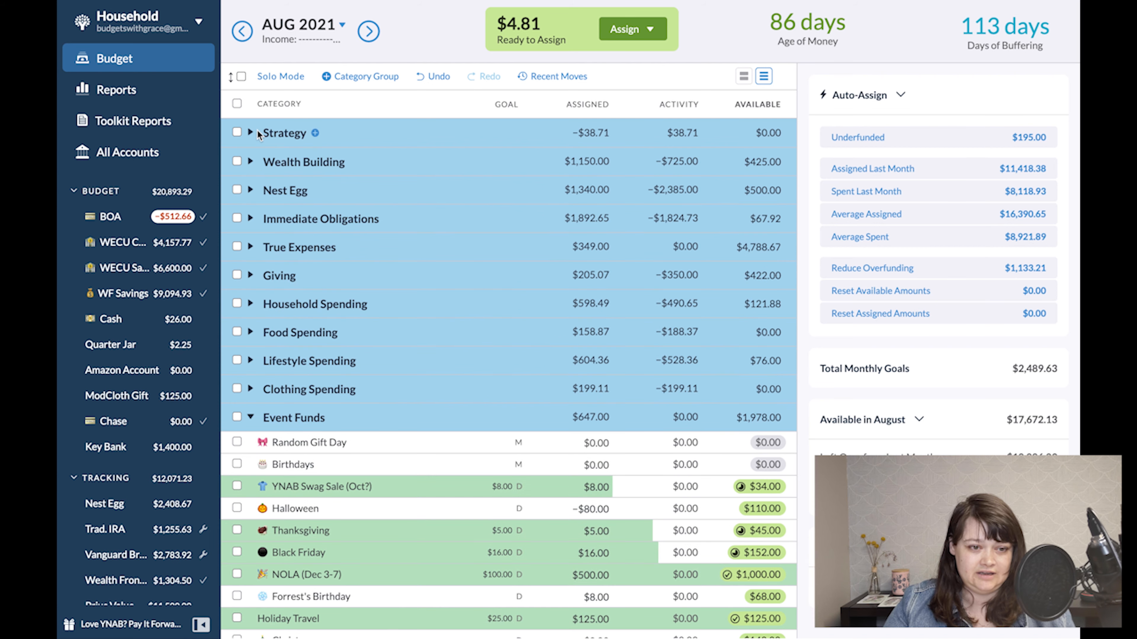
click(251, 132)
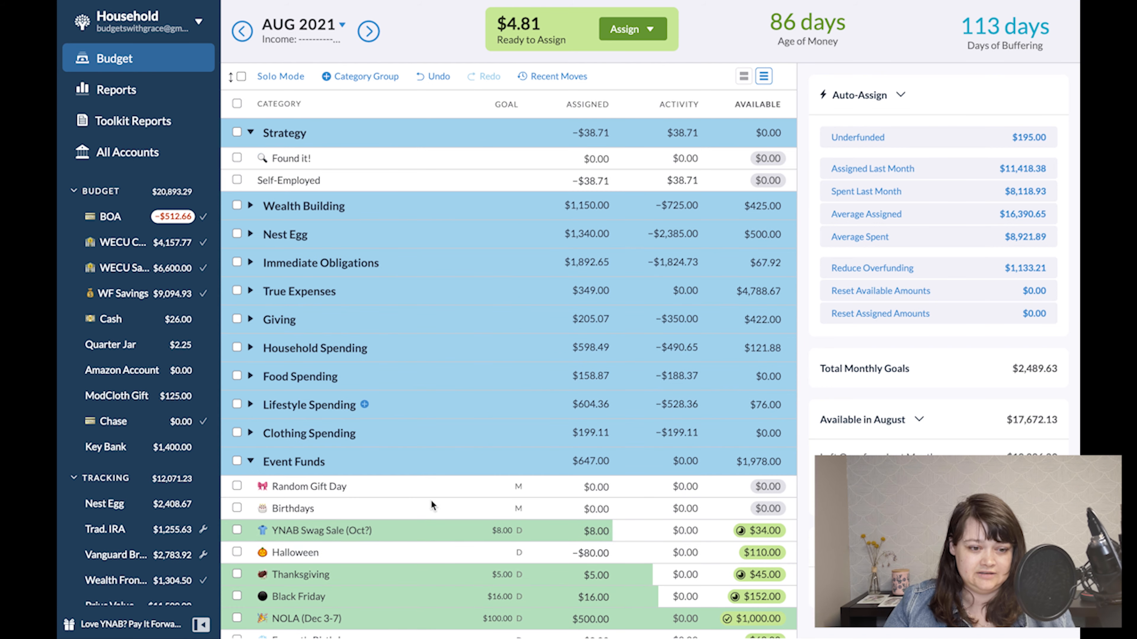
click(251, 461)
click(251, 575)
scroll(564, 175, down, 1)
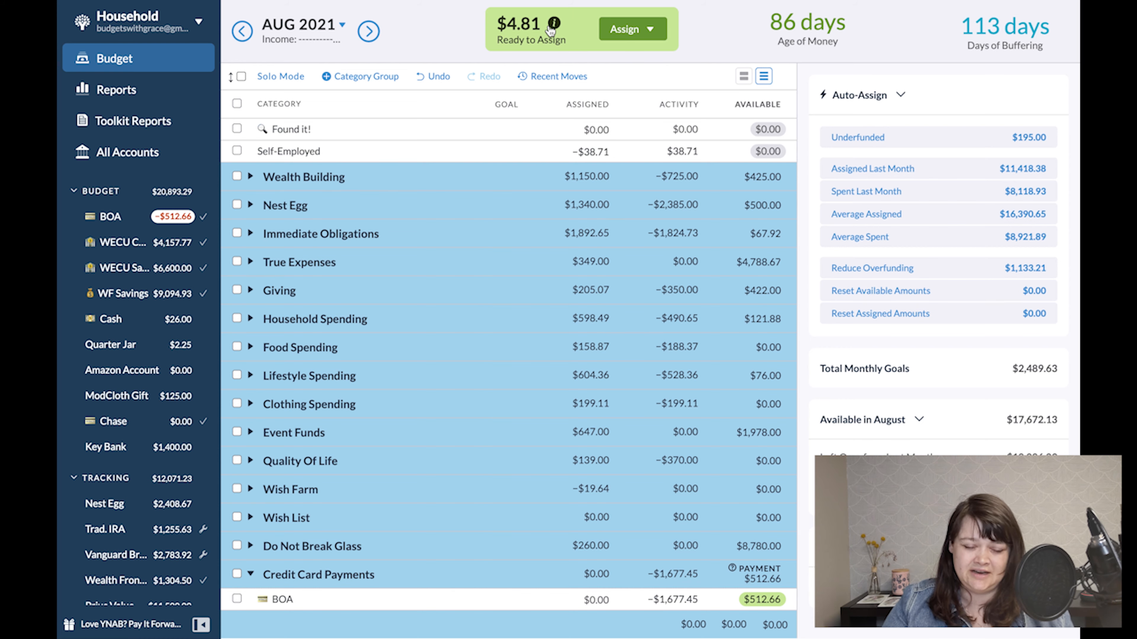
Manually assign the remaining $4.81 to the Found it! category under Strategy in August
click(551, 25)
click(651, 29)
click(652, 29)
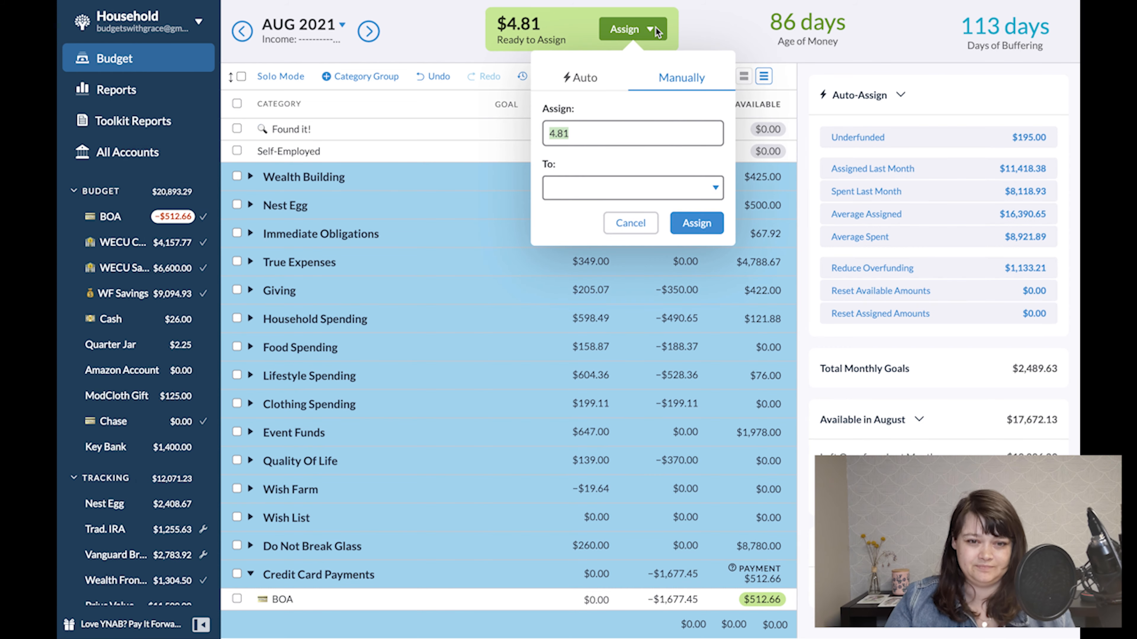
key(Tab)
text(fou)
key(Return)
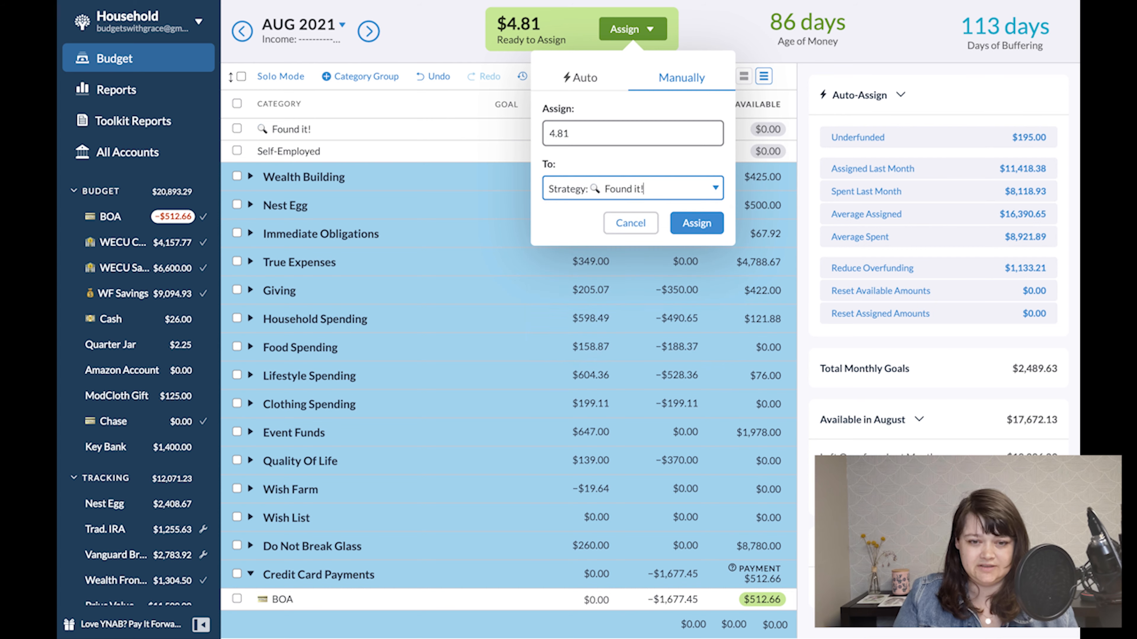
key(Return)
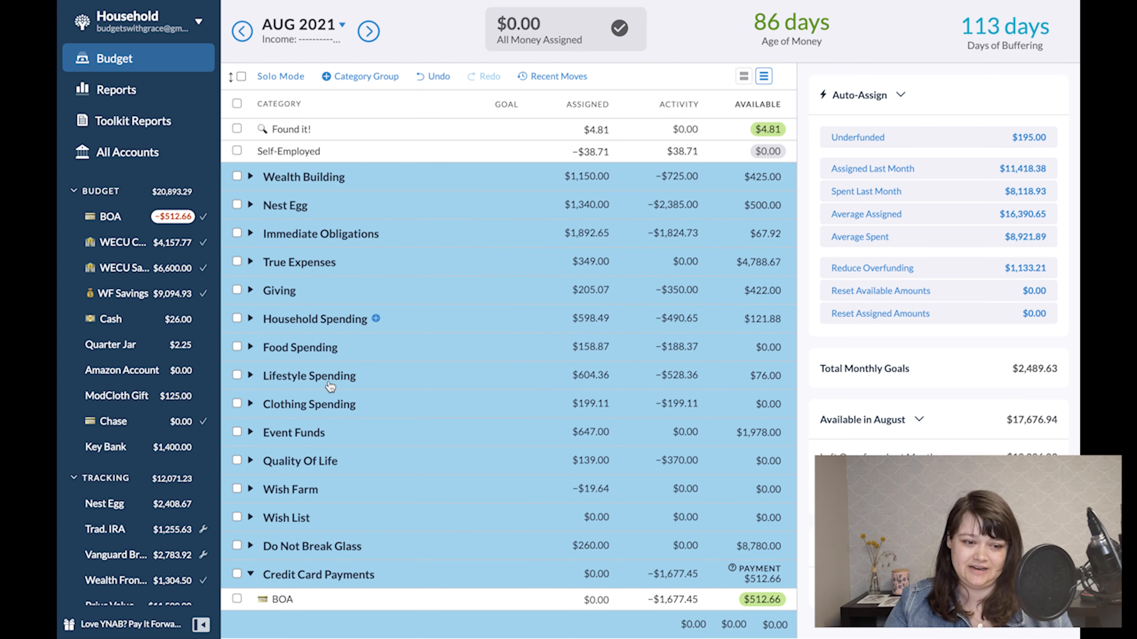
Expand the Wish Farm and Wish List groups to look over their items
click(251, 489)
scroll(258, 555, down, 1)
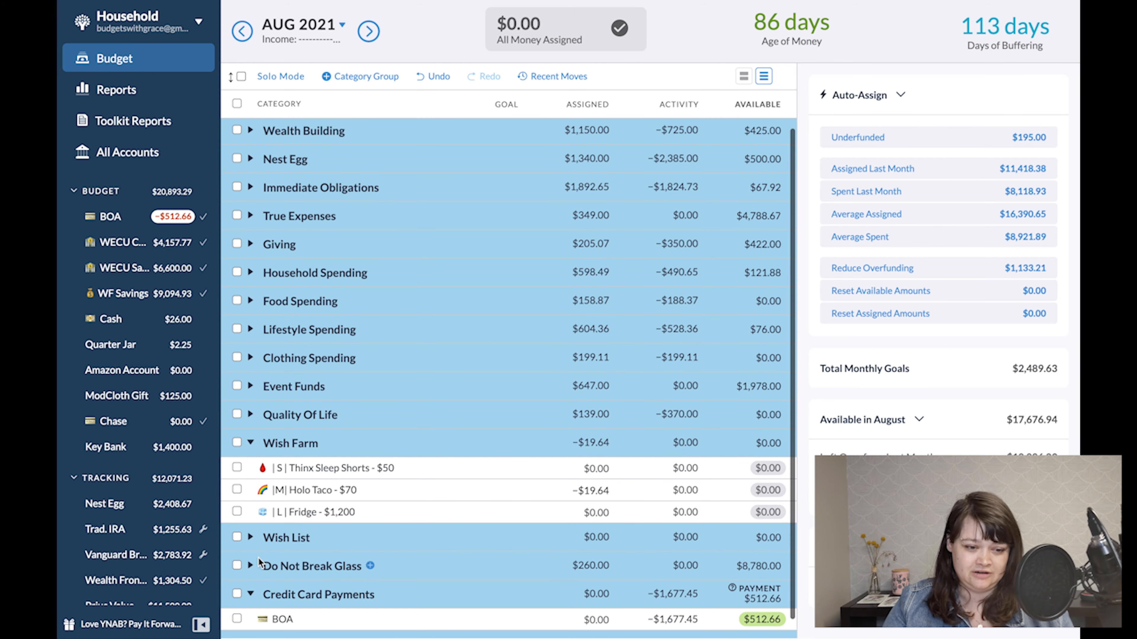
click(251, 537)
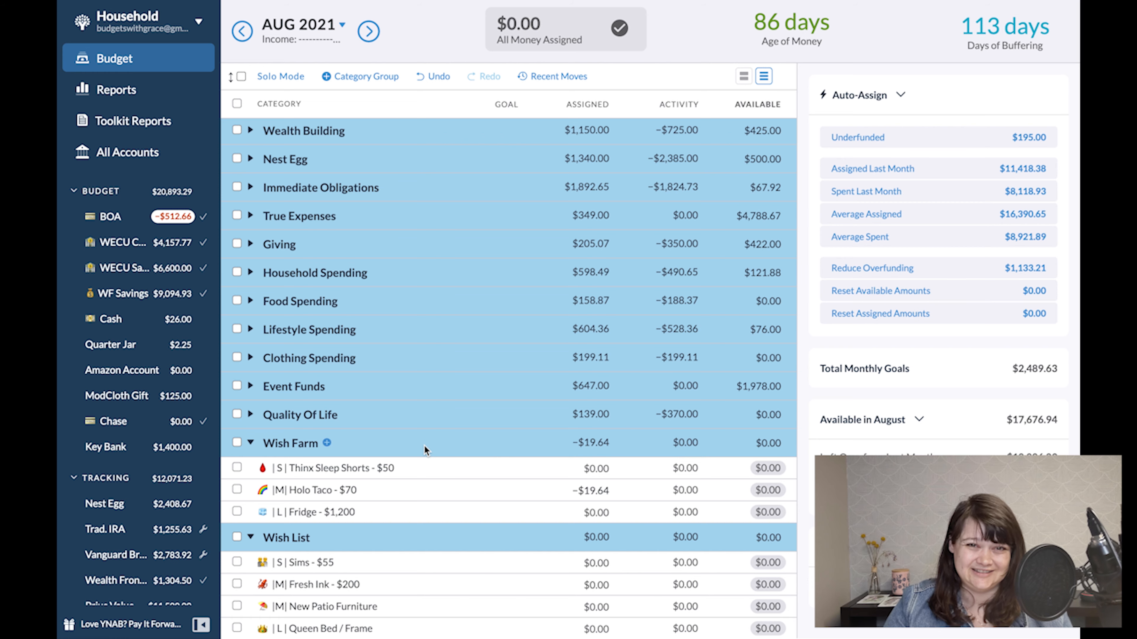
scroll(434, 439, up, 2)
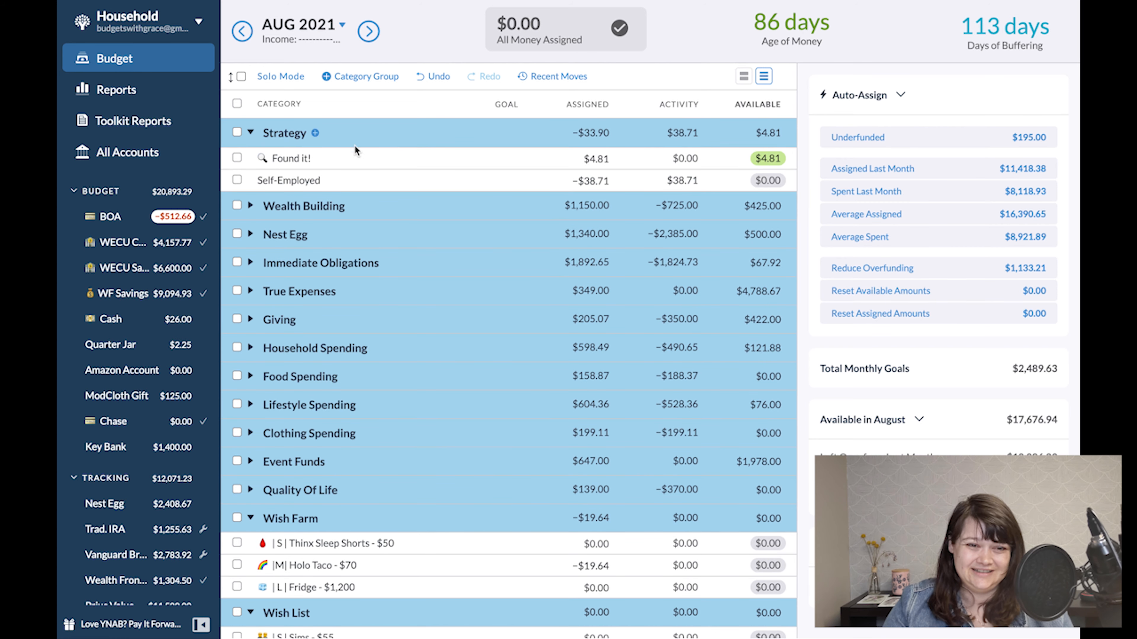
Collapse the Strategy group and move it between the Quality Of Life and Wish Farm groups
click(252, 133)
drag(347, 133, 449, 450)
scroll(330, 509, down, 3)
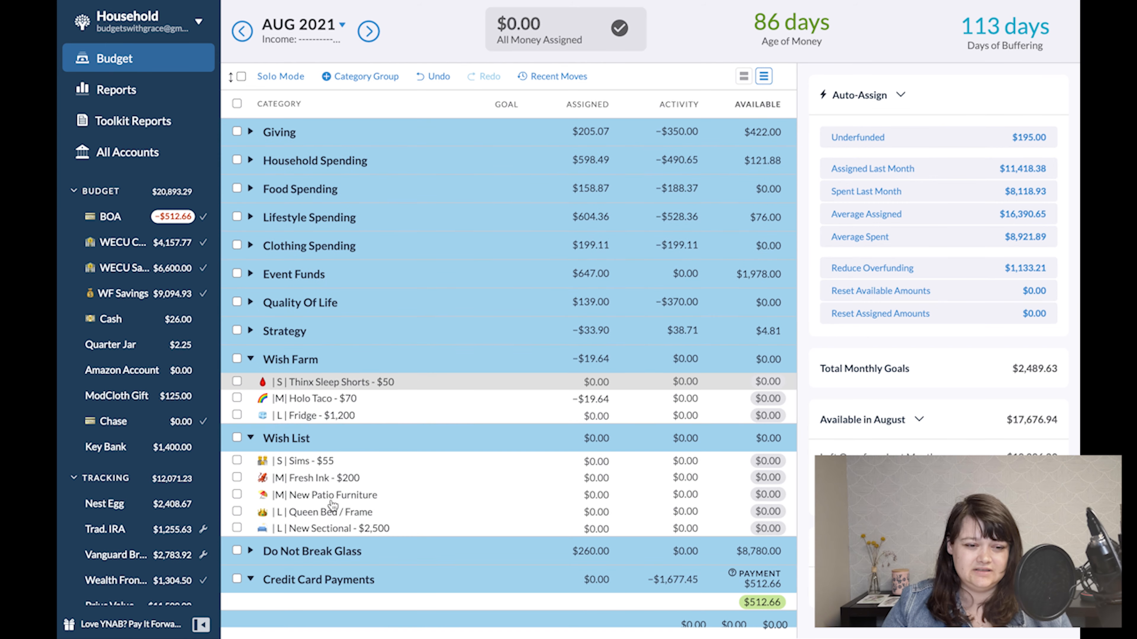
Expand the Strategy group and move its Found it! category to the top of the Wish Farm group
click(249, 323)
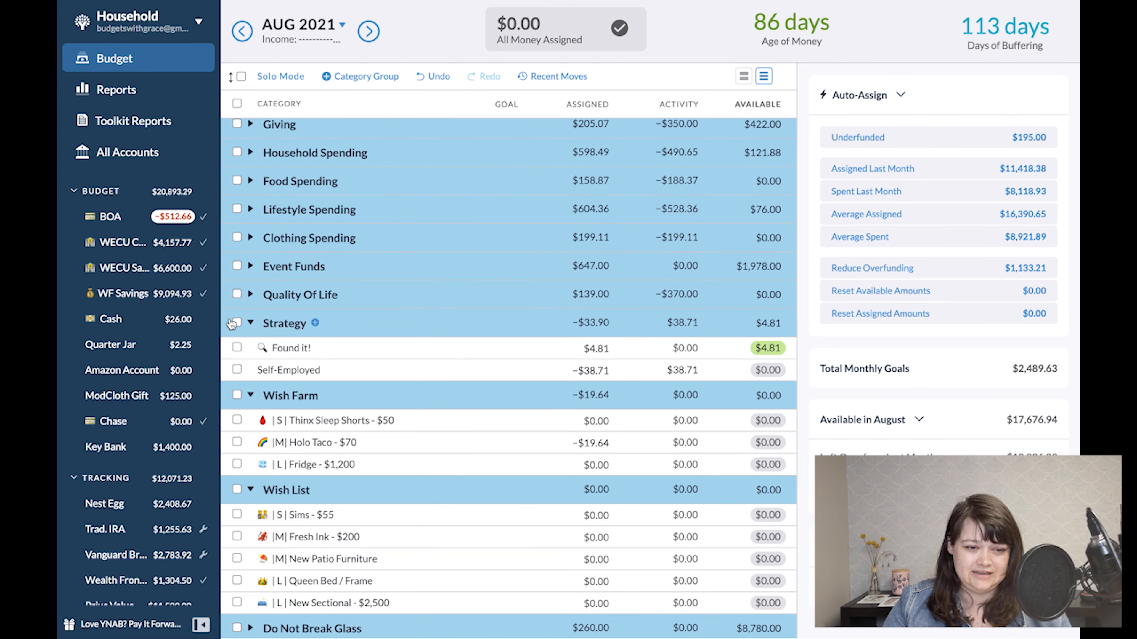
drag(335, 349, 326, 398)
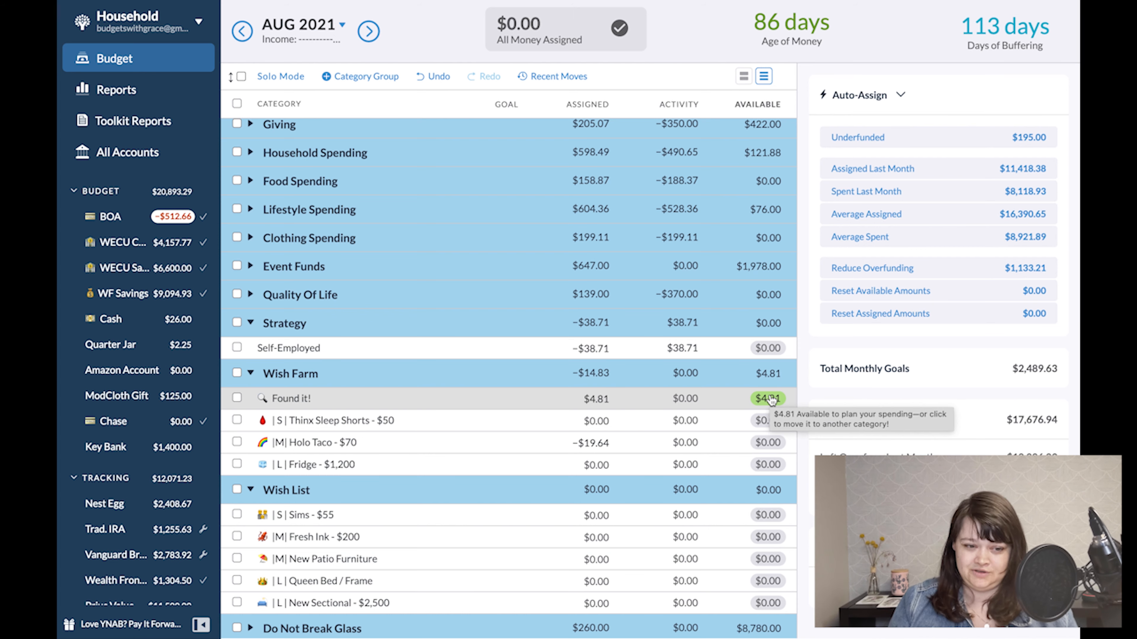
scroll(288, 295, up, 2)
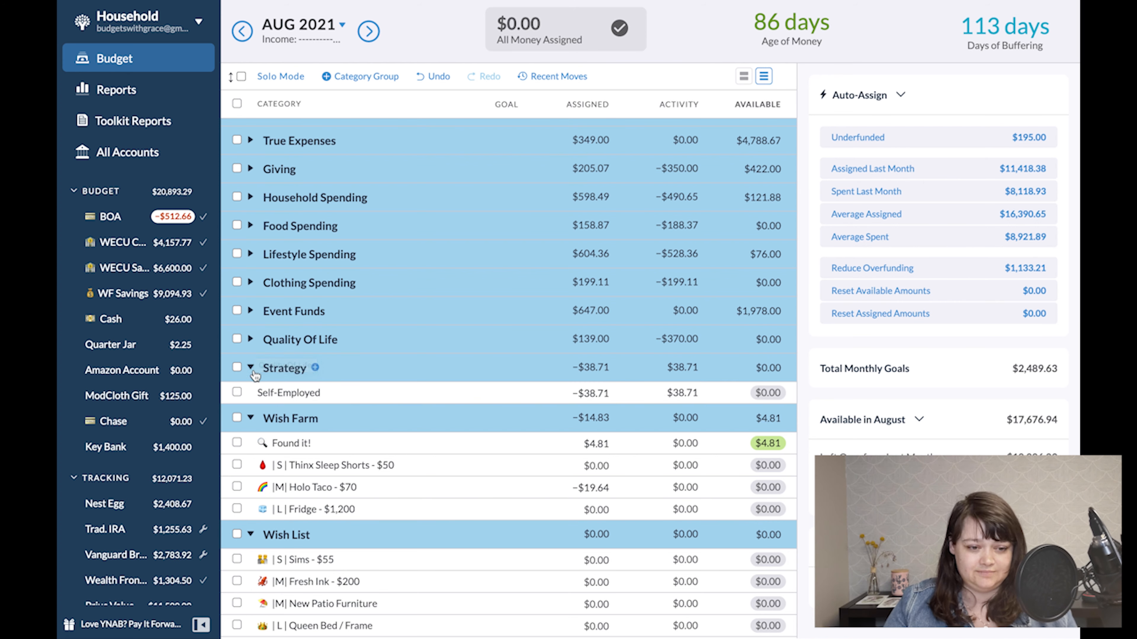
Move the Self-Employed category to the end of Immediate Obligations and delete the emptied Strategy group
scroll(258, 180, up, 2)
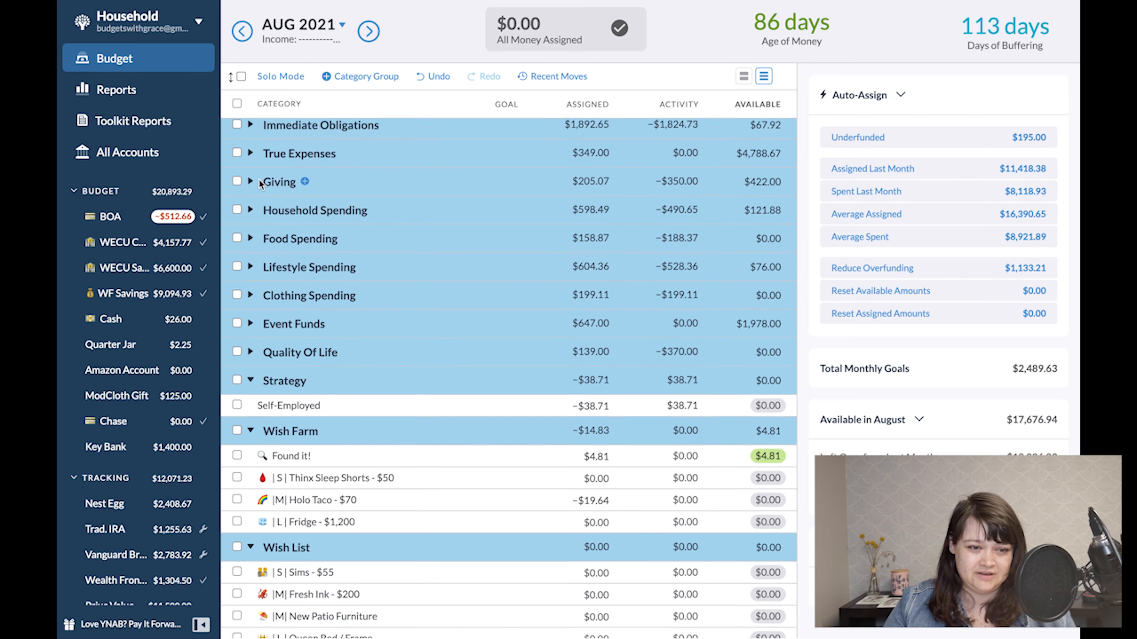
click(258, 174)
scroll(357, 446, down, 2)
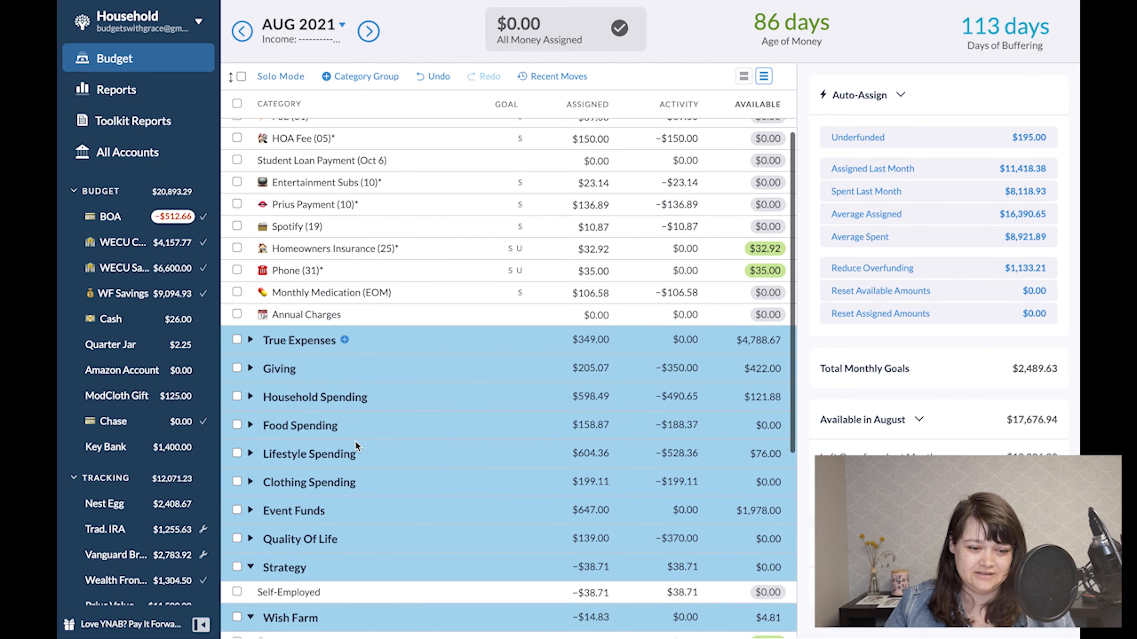
drag(265, 598, 331, 340)
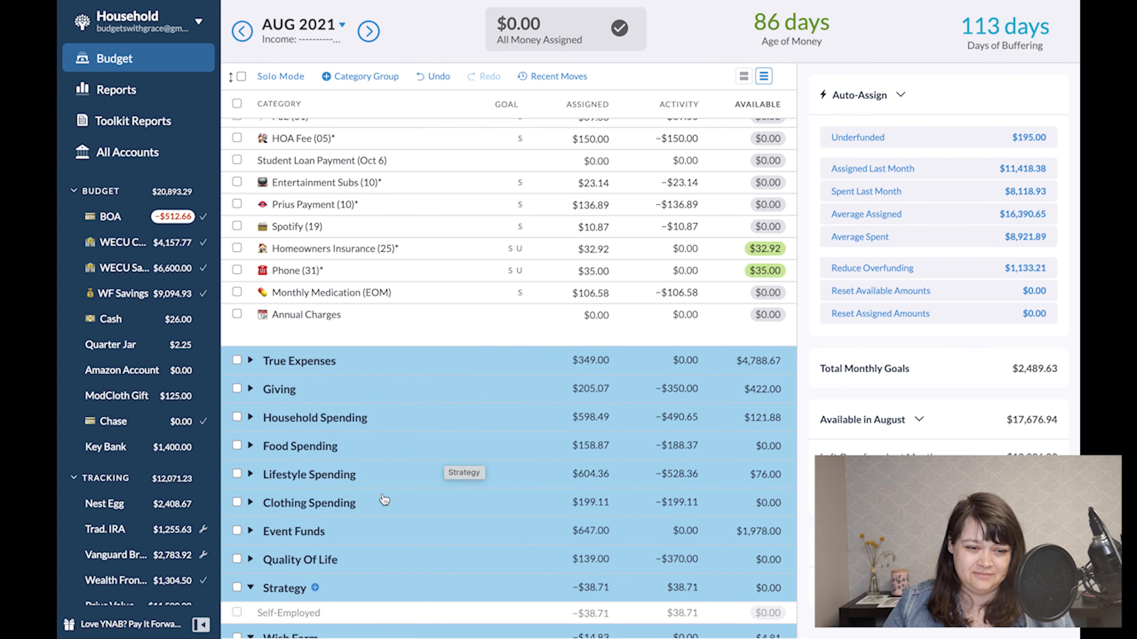
scroll(325, 463, down, 1)
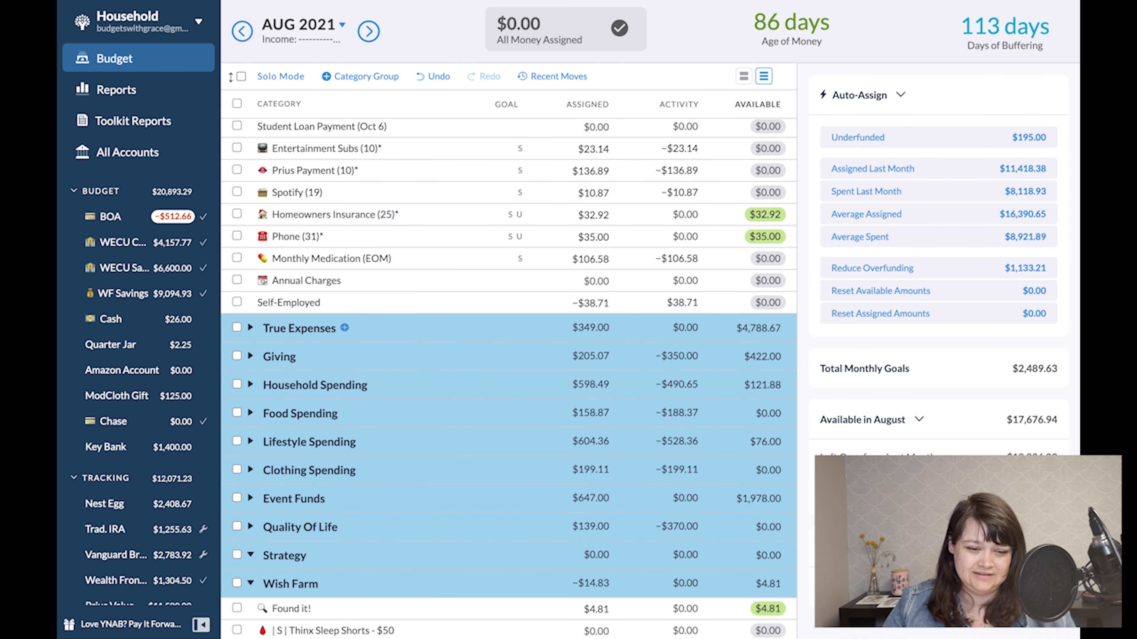
click(303, 557)
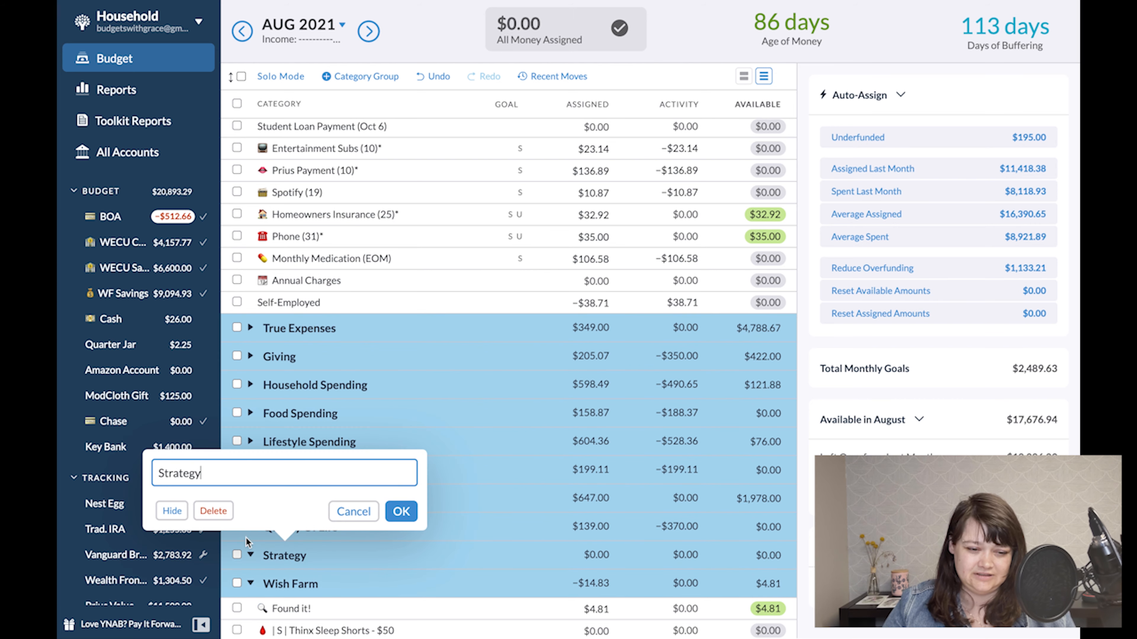
click(213, 512)
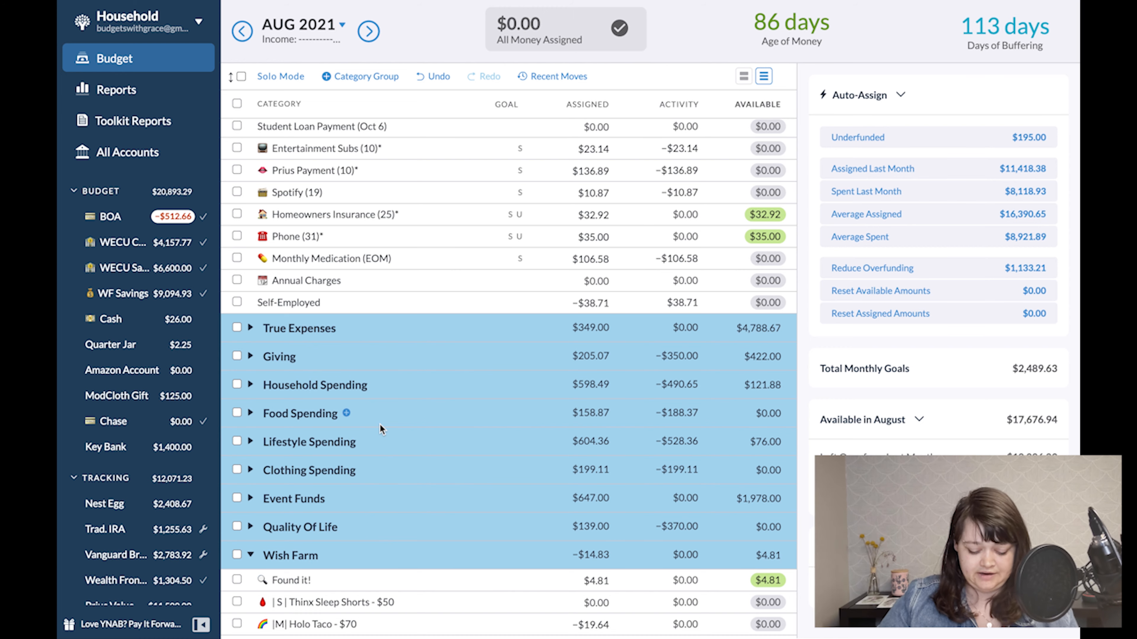
Collapse the Wealth Building, Nest Egg, Immediate Obligations, True Expenses and Giving groups in August
scroll(381, 430, up, 5)
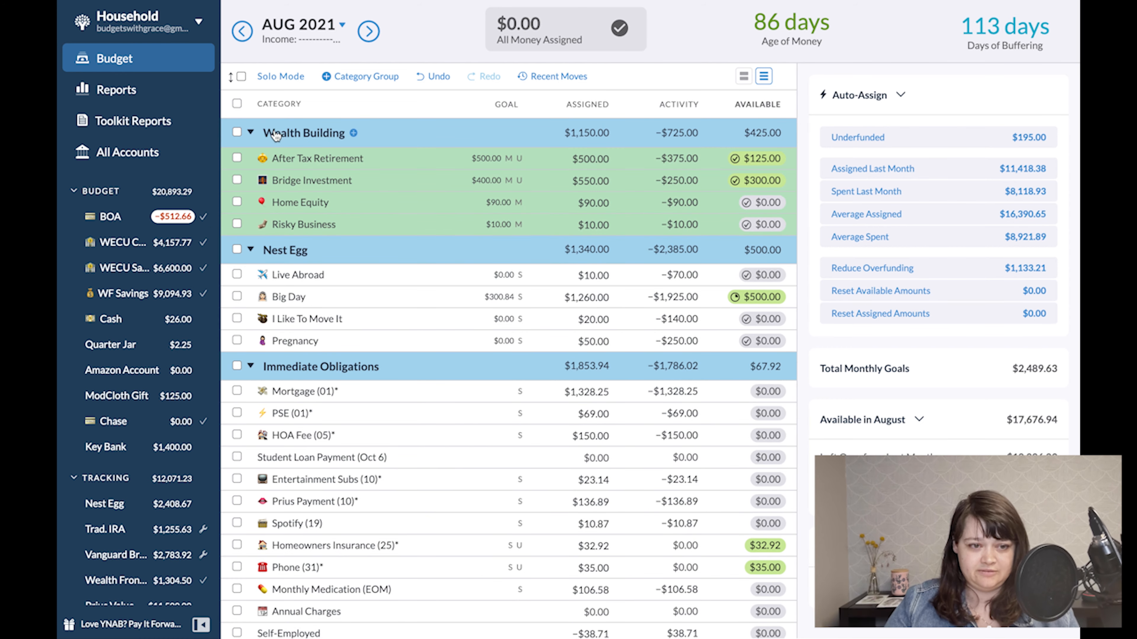
click(251, 133)
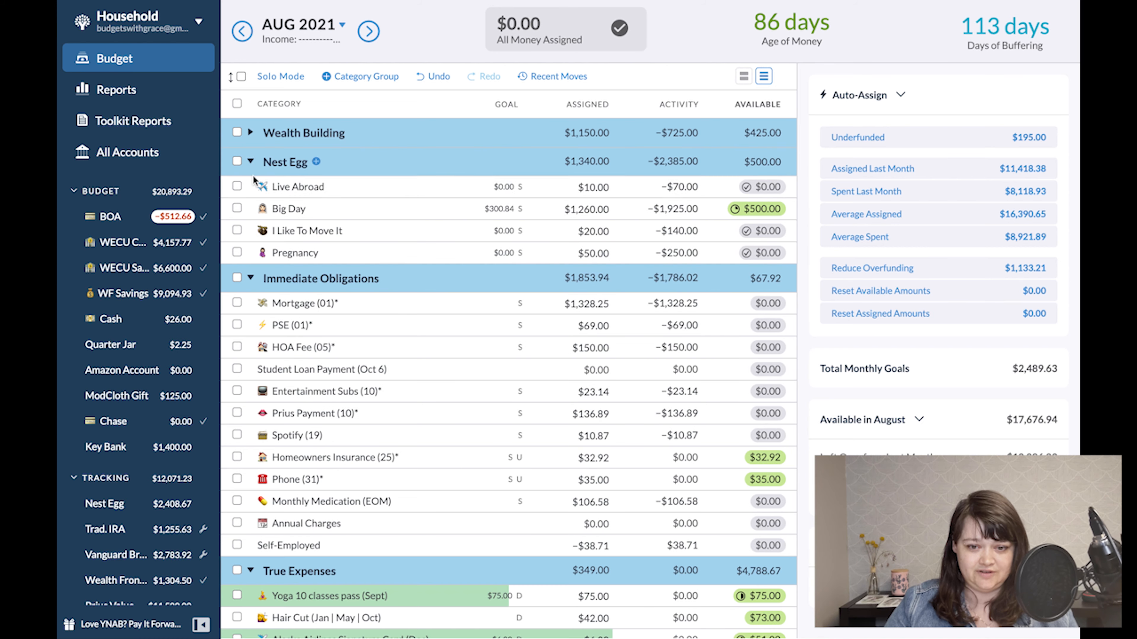
click(250, 162)
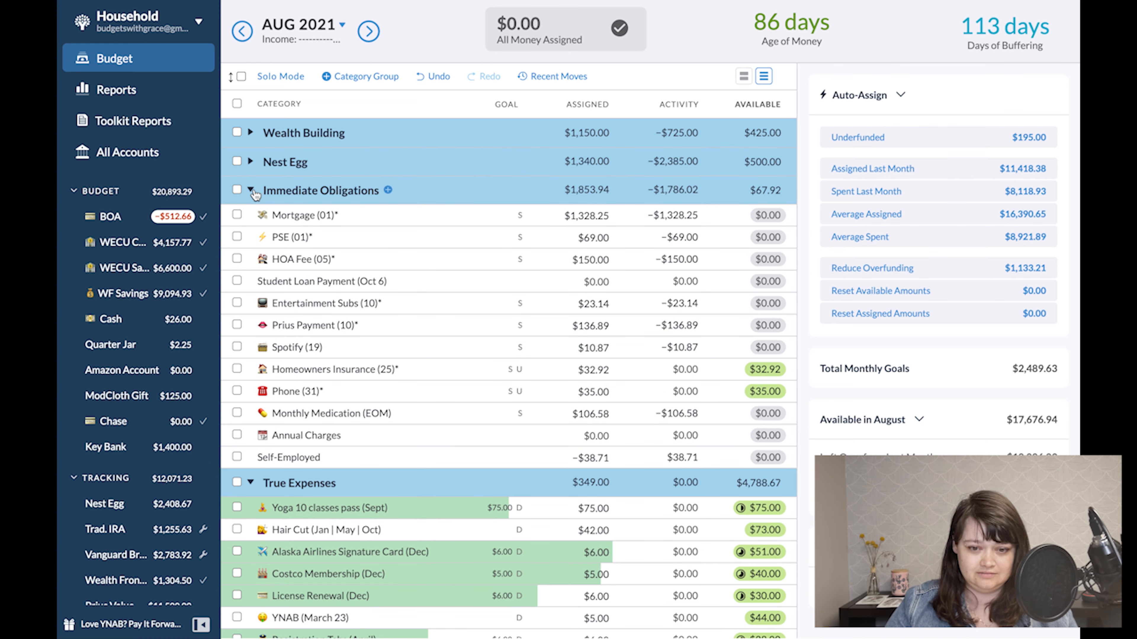
click(252, 190)
scroll(250, 170, down, 3)
click(251, 133)
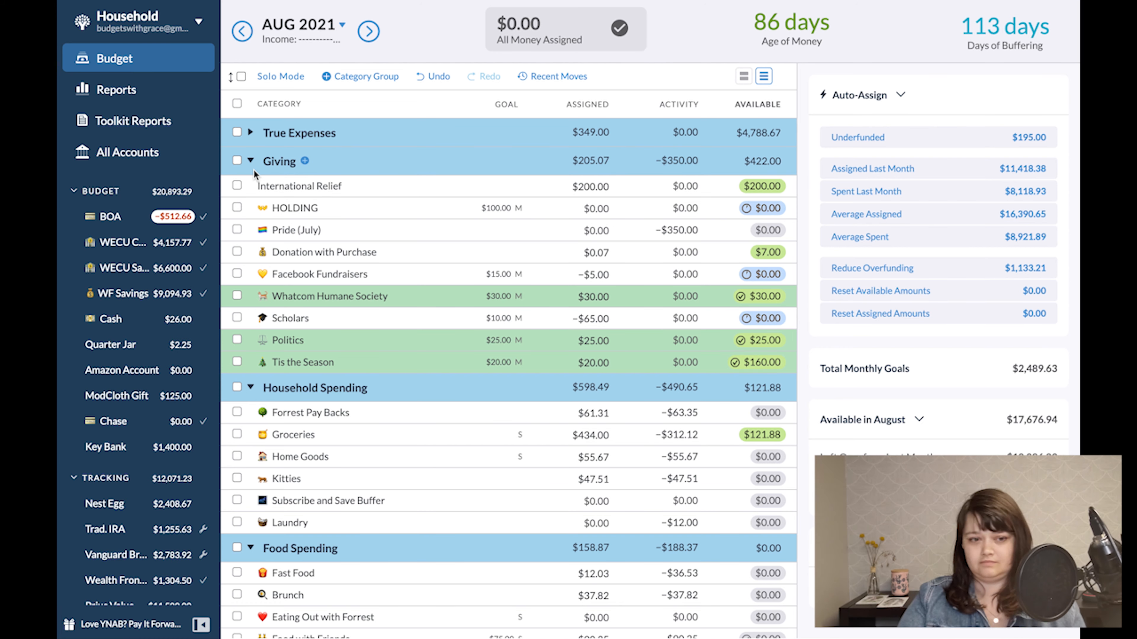
click(251, 161)
Move $1.88 out of Groceries' available money into the Wish Farm group, and collapse Household Spending
click(251, 190)
click(251, 191)
click(762, 237)
text(1.88)
click(250, 190)
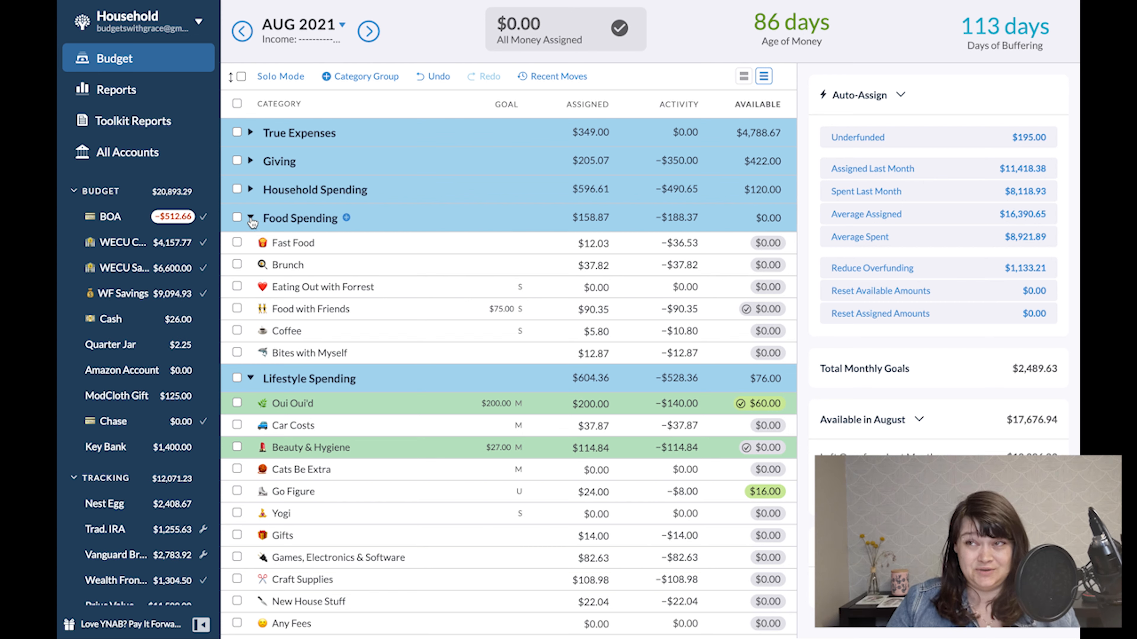
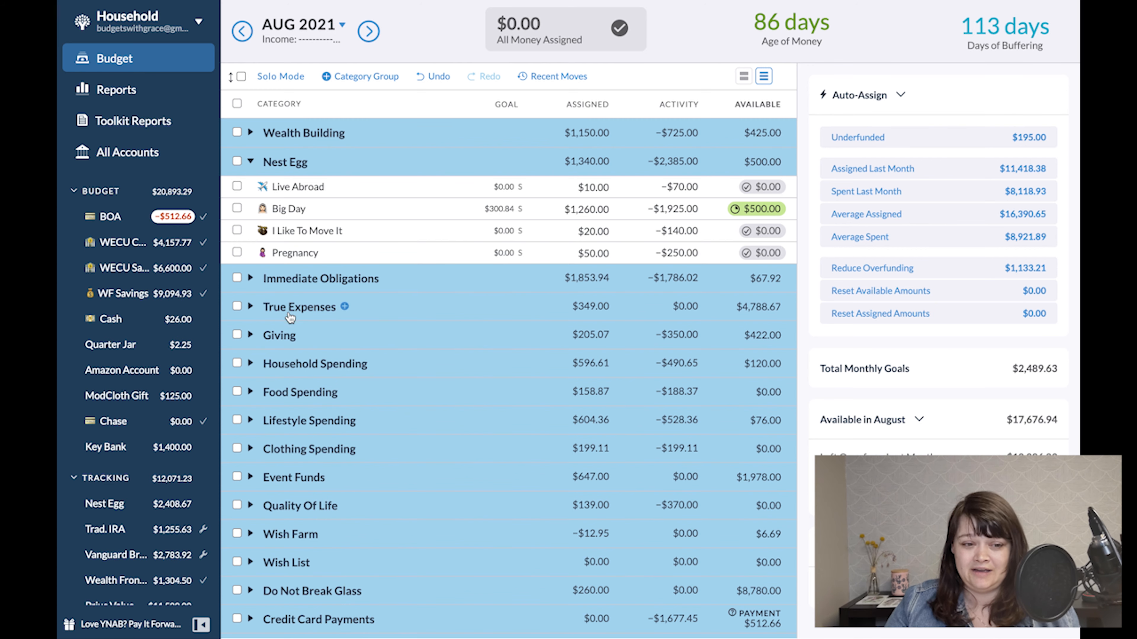
Expand True Expenses and move its Future Car Payment category to the end of the Nest Egg group
click(250, 309)
scroll(276, 327, down, 1)
scroll(281, 341, down, 1)
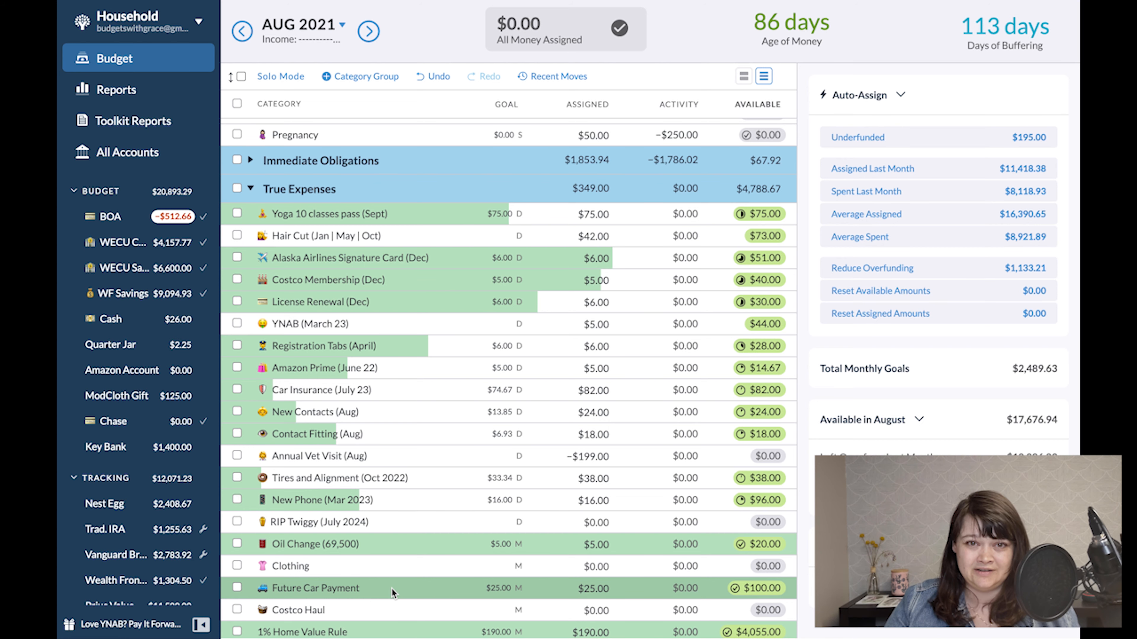
drag(391, 589, 401, 145)
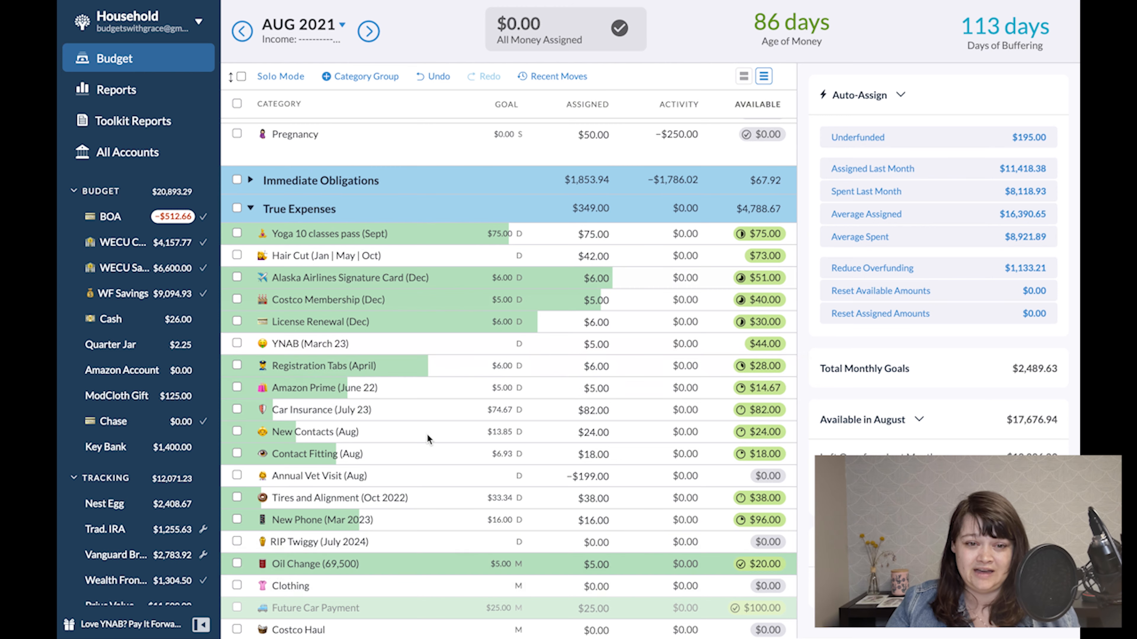
scroll(427, 434, up, 2)
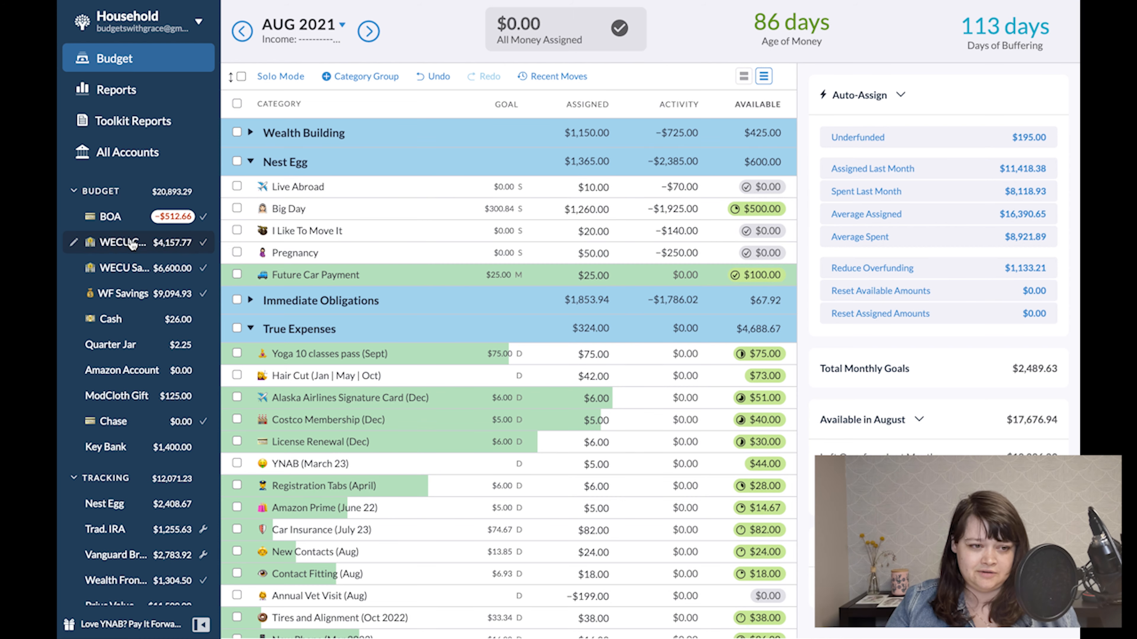
Start a new transaction in the WECU Checking account with the Nest Egg account as its transfer payee
click(112, 242)
click(255, 63)
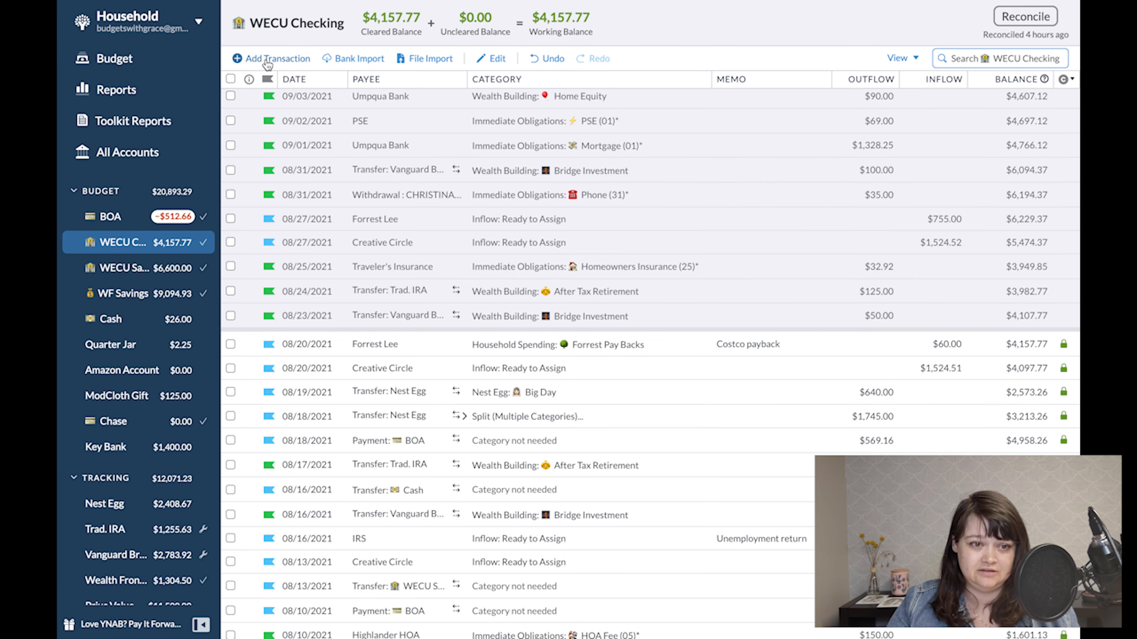
key(Tab)
text(nex)
key(BackSpace)
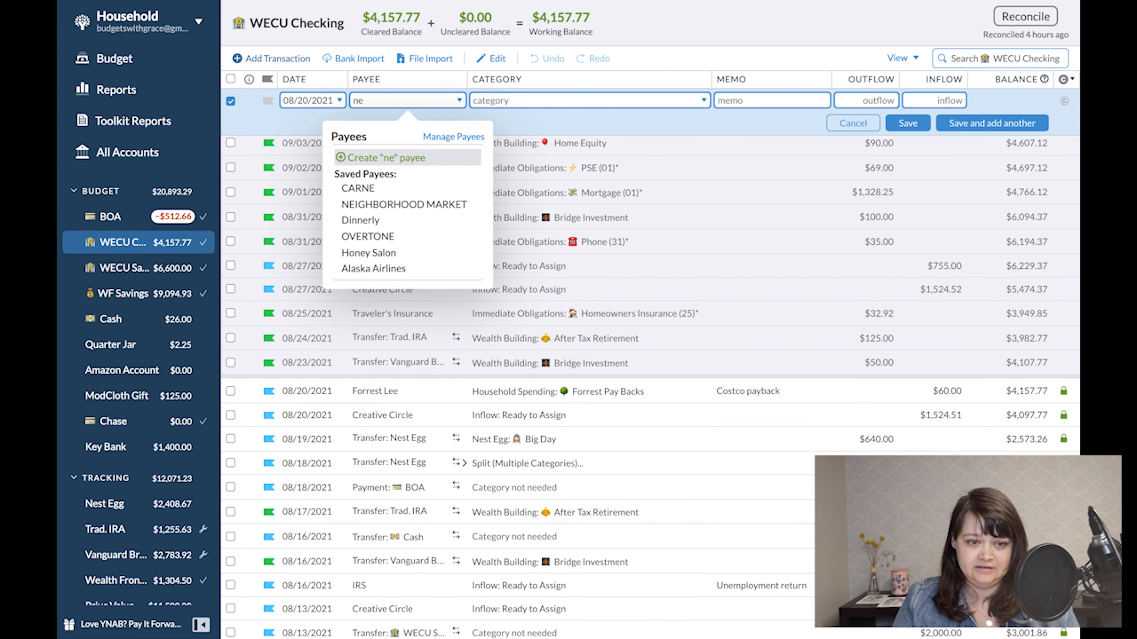
text(st)
key(Tab)
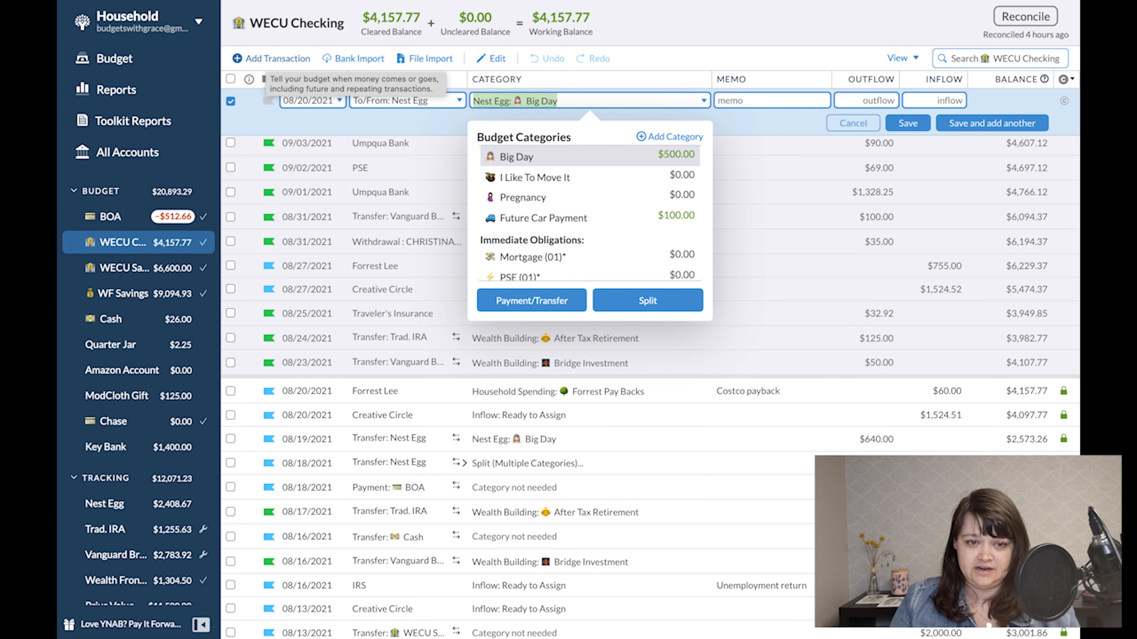
Make the transfer a split across multiple categories with a total outflow of 600
text(sp)
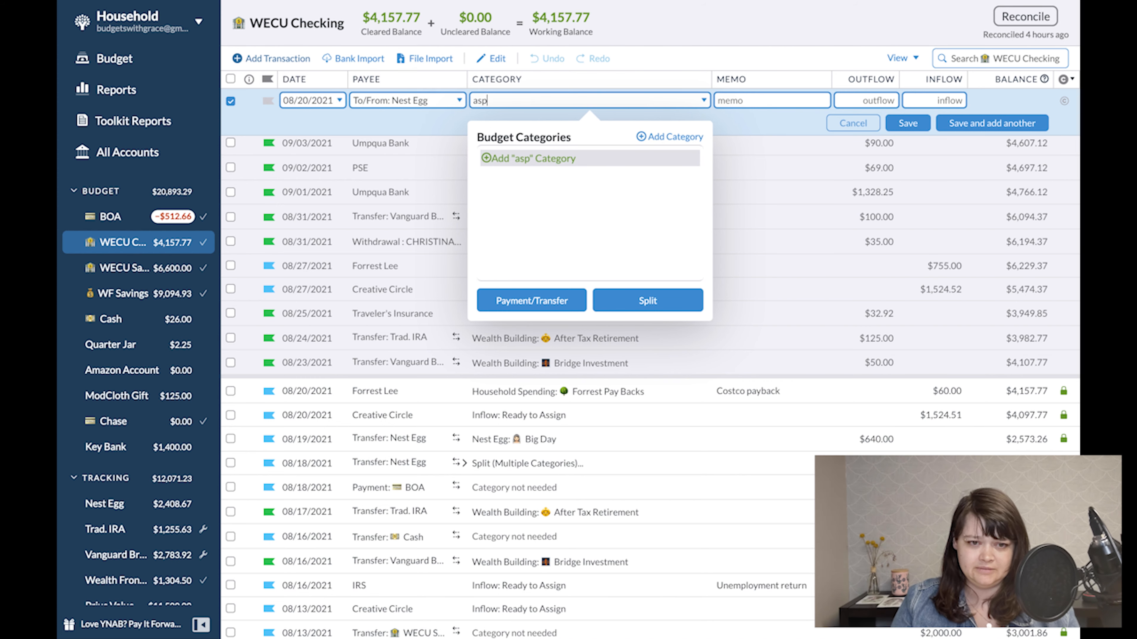
text(li)
key(Return)
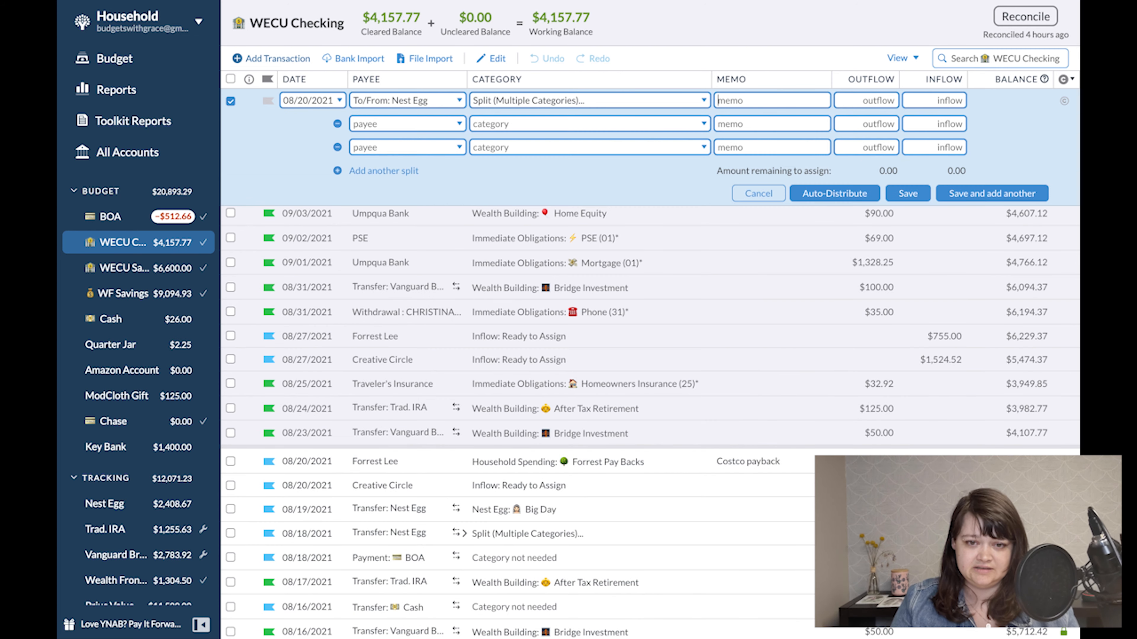
key(Tab)
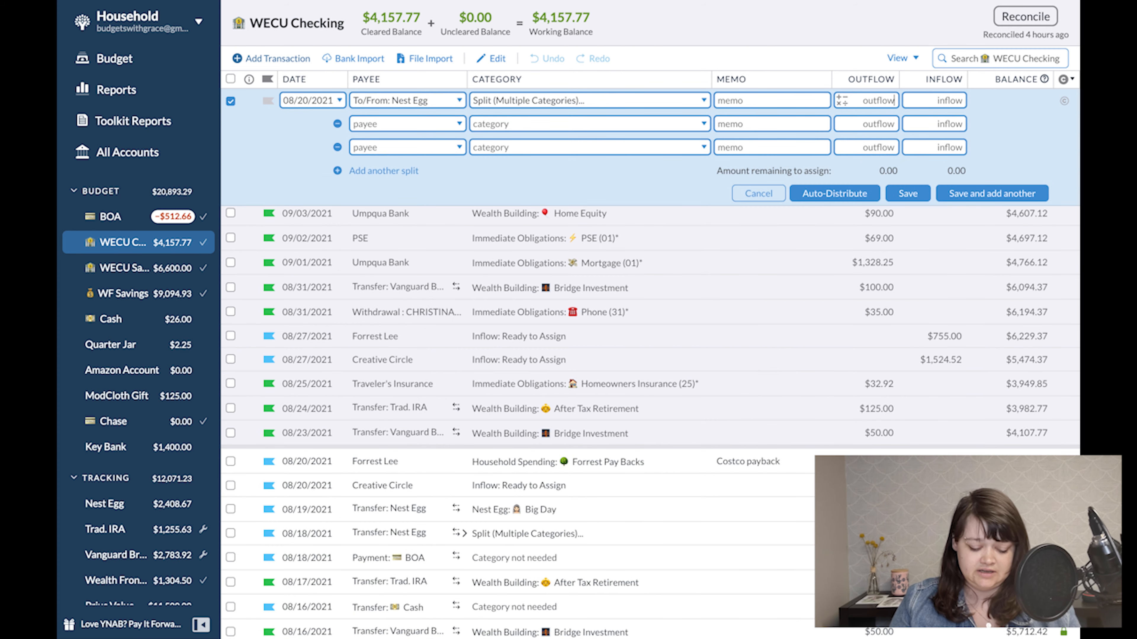
text(600)
key(Tab)
key(Tab)
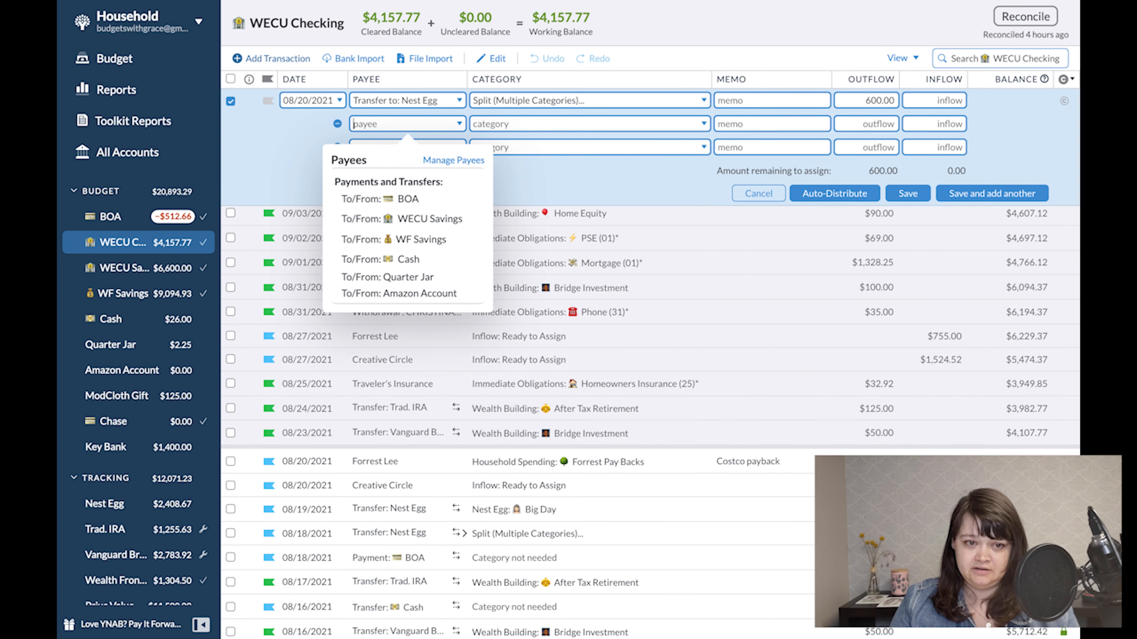
Assign the first split line to the Big Day category with an outflow of 500
key(Tab)
text(big)
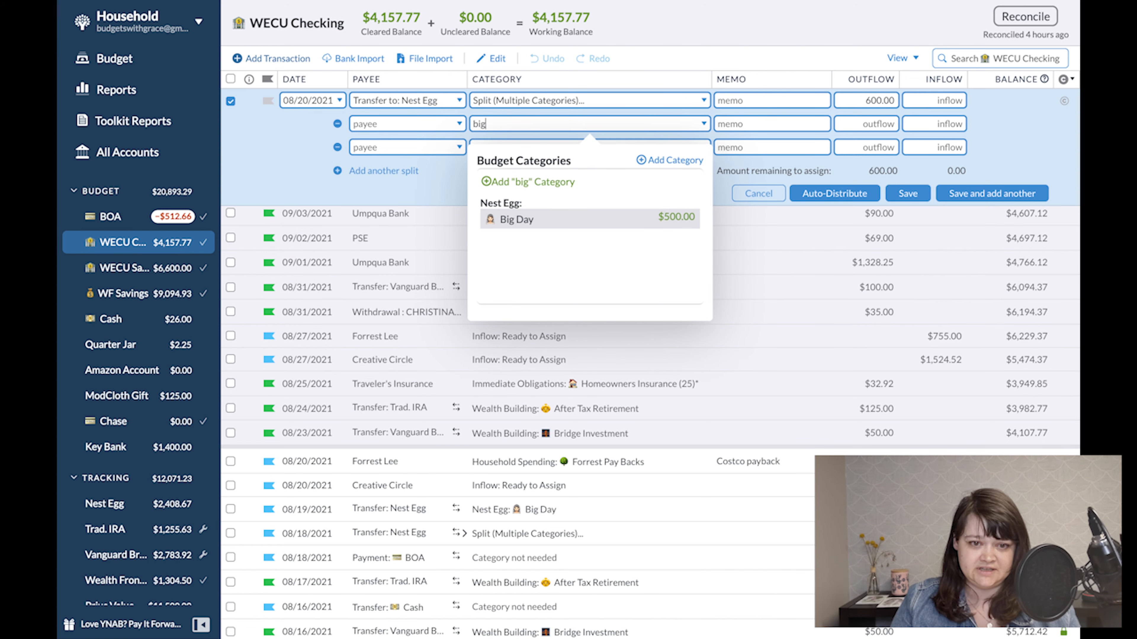
key(Tab)
key(Tab)
text(500)
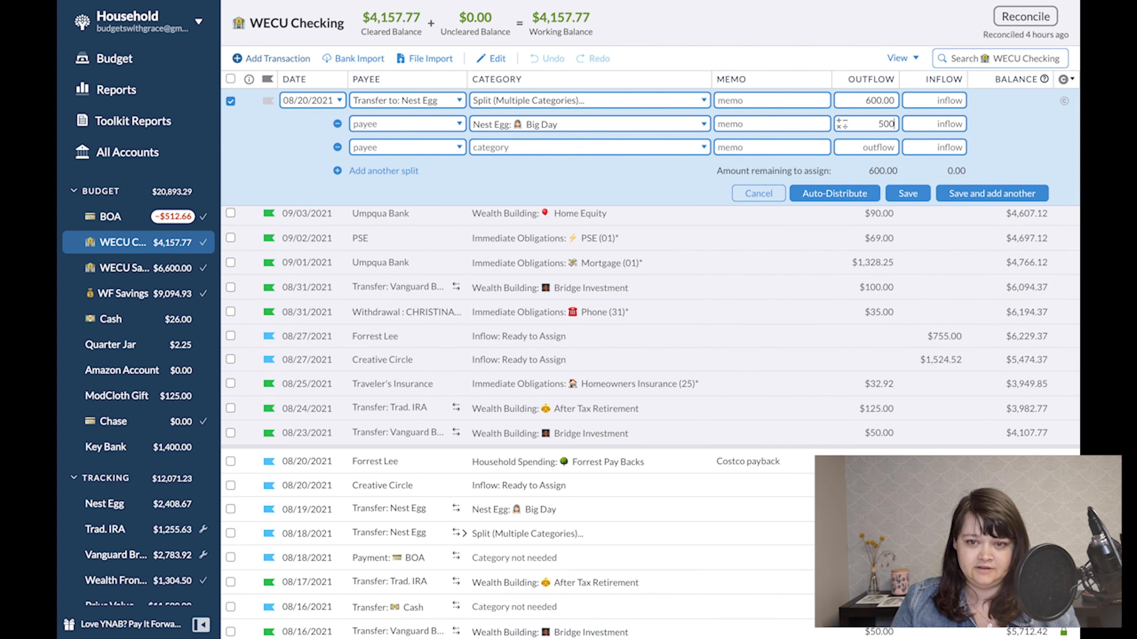
Assign the second split line to Future Car Payment with an outflow of 100 and save the transaction
key(Tab)
key(Tab)
key(Tab)
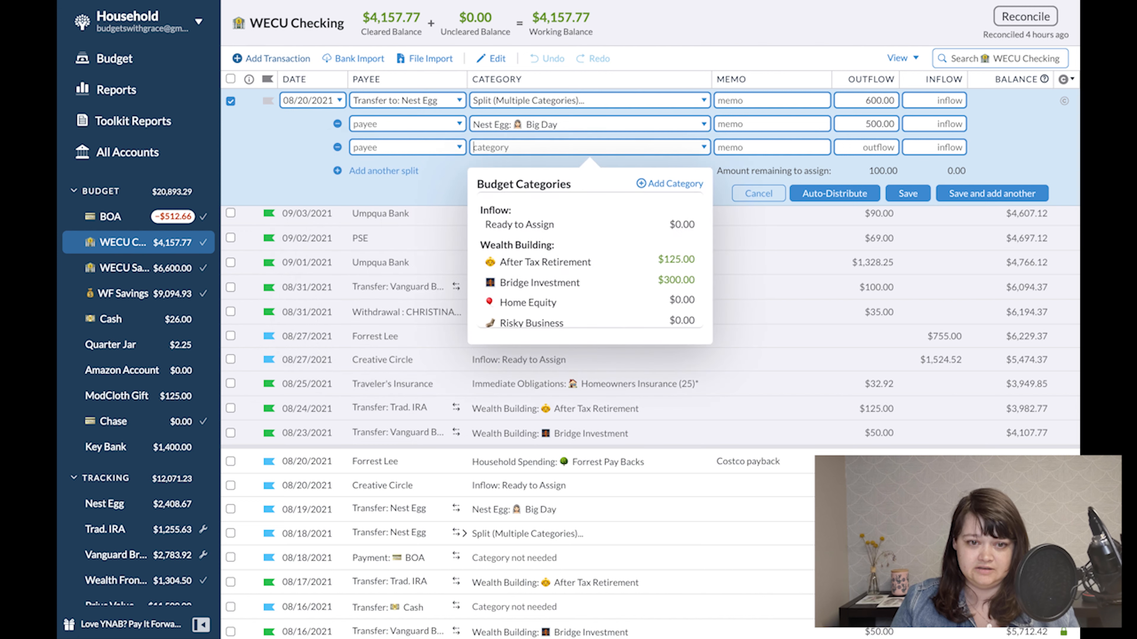
text(futu)
key(Tab)
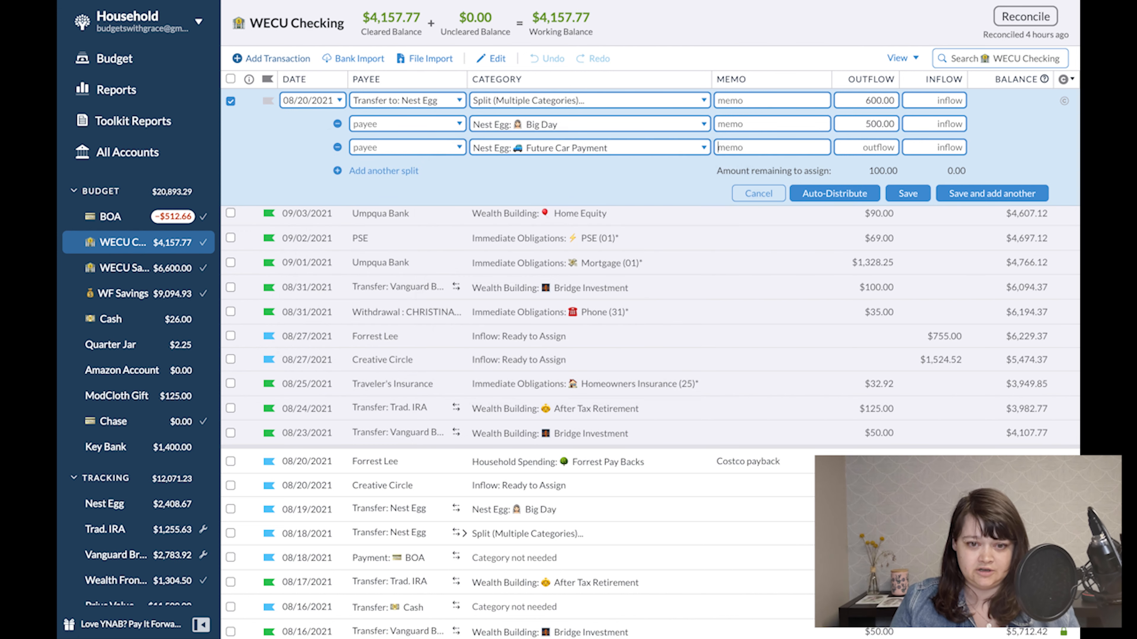
key(Tab)
text(100)
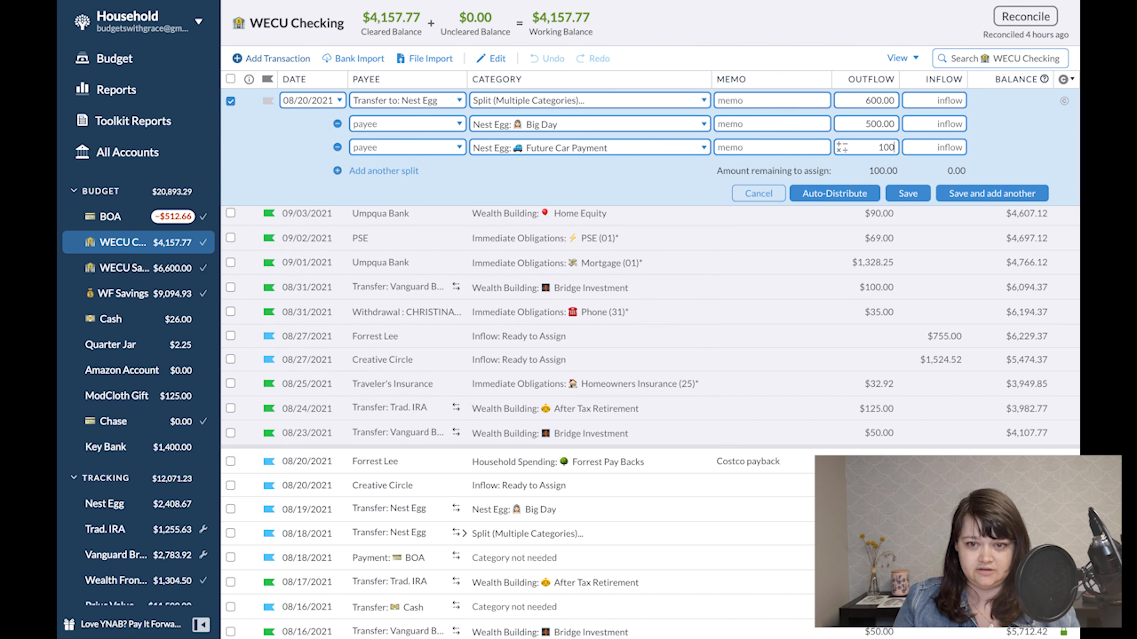
click(930, 148)
click(904, 202)
Flag the new $600 transfer blue in WECU Checking and flag its matching entry in the Nest Egg account blue
click(268, 343)
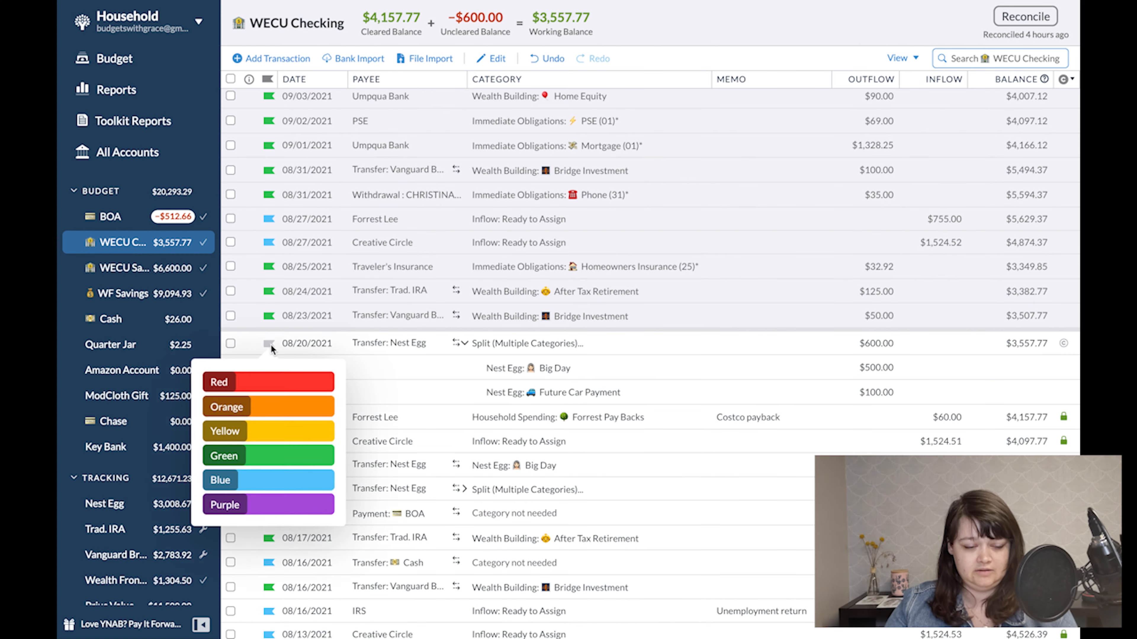
click(264, 480)
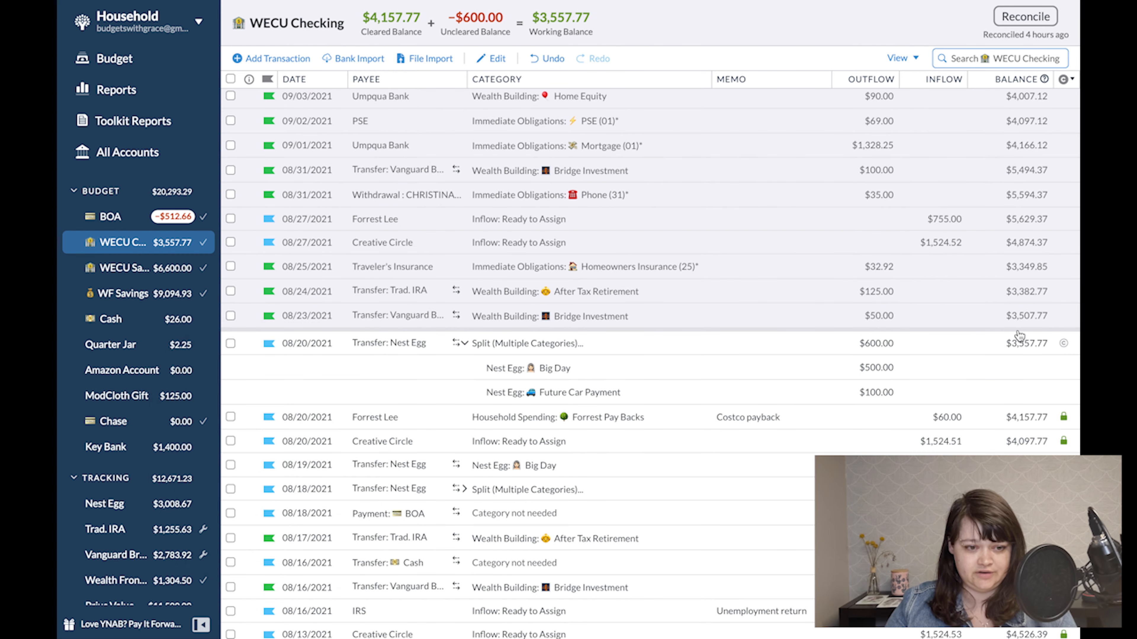
scroll(89, 580, down, 3)
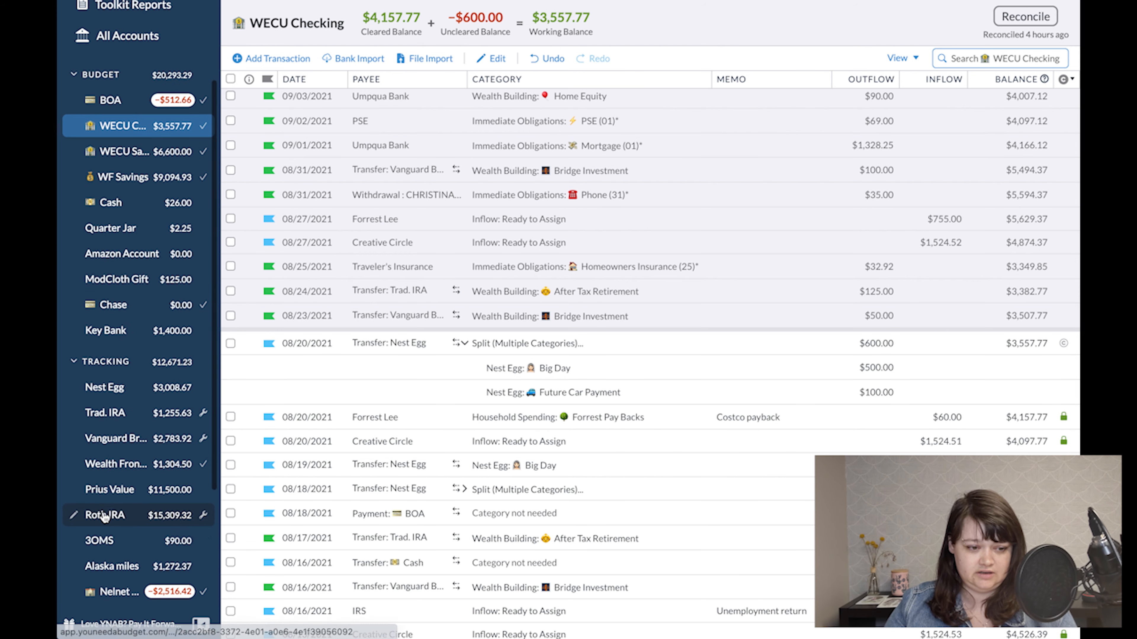
click(111, 393)
click(251, 126)
click(230, 262)
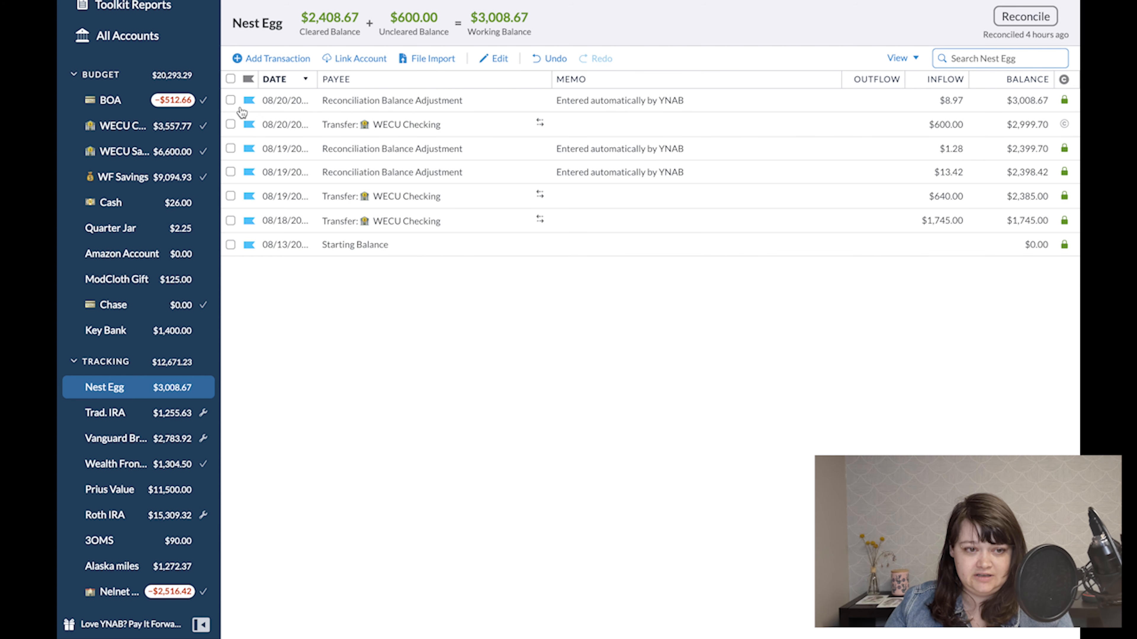
Check the combined total of the three Reconciliation Balance Adjustment entries in the Nest Egg account and clear the selection
click(231, 102)
click(230, 148)
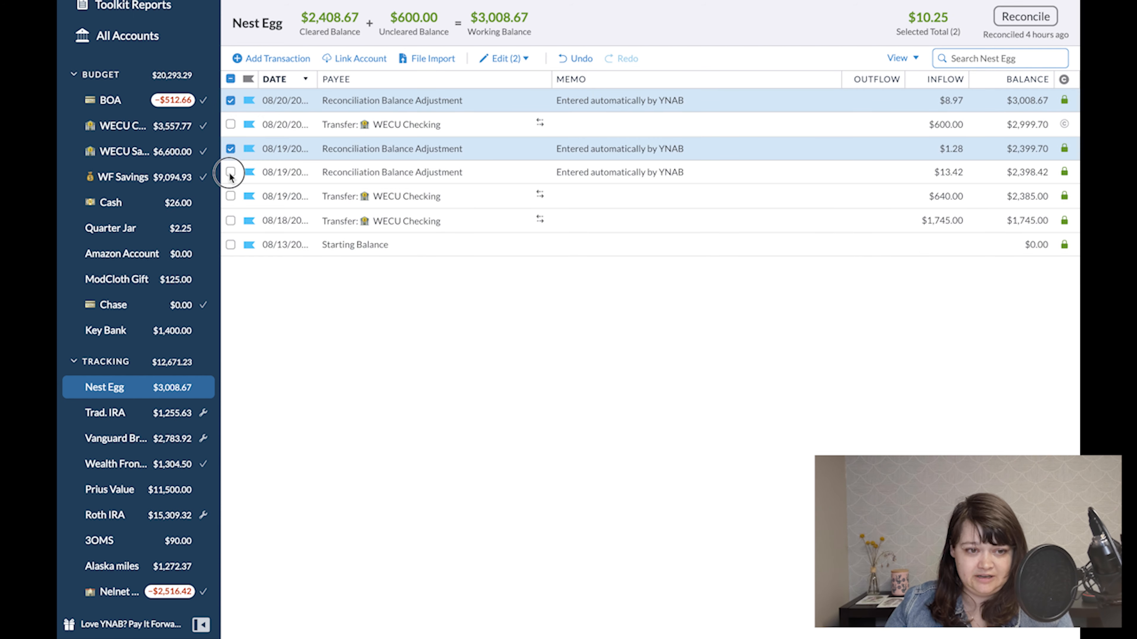
click(231, 172)
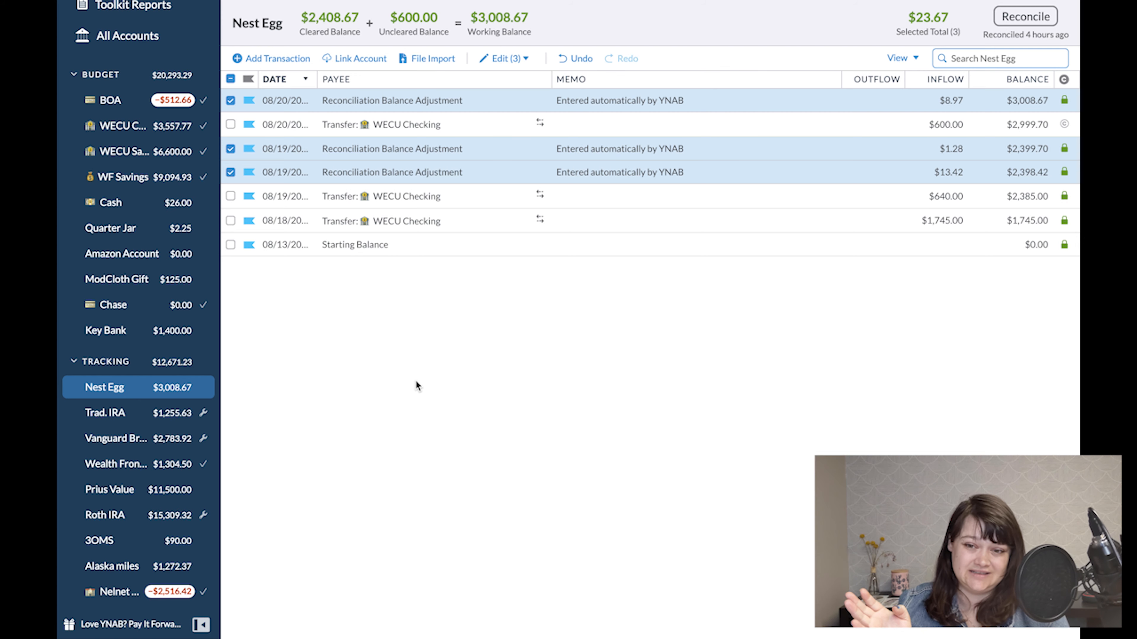
click(230, 80)
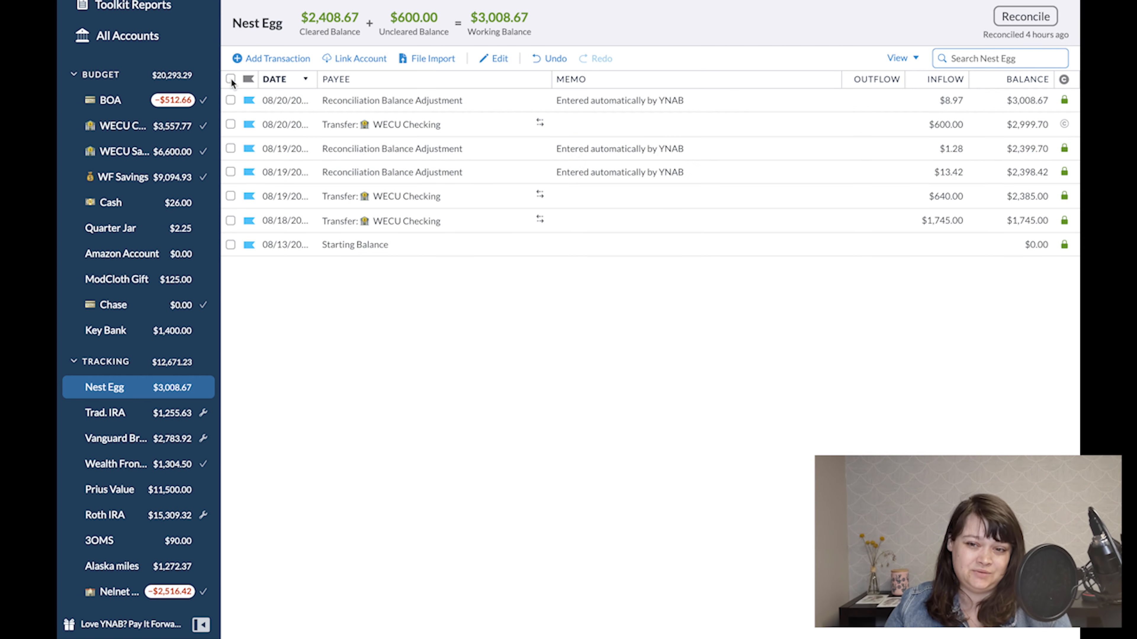
Return to the August 2021 budget and read the month's full income and priorities note
scroll(107, 130, up, 3)
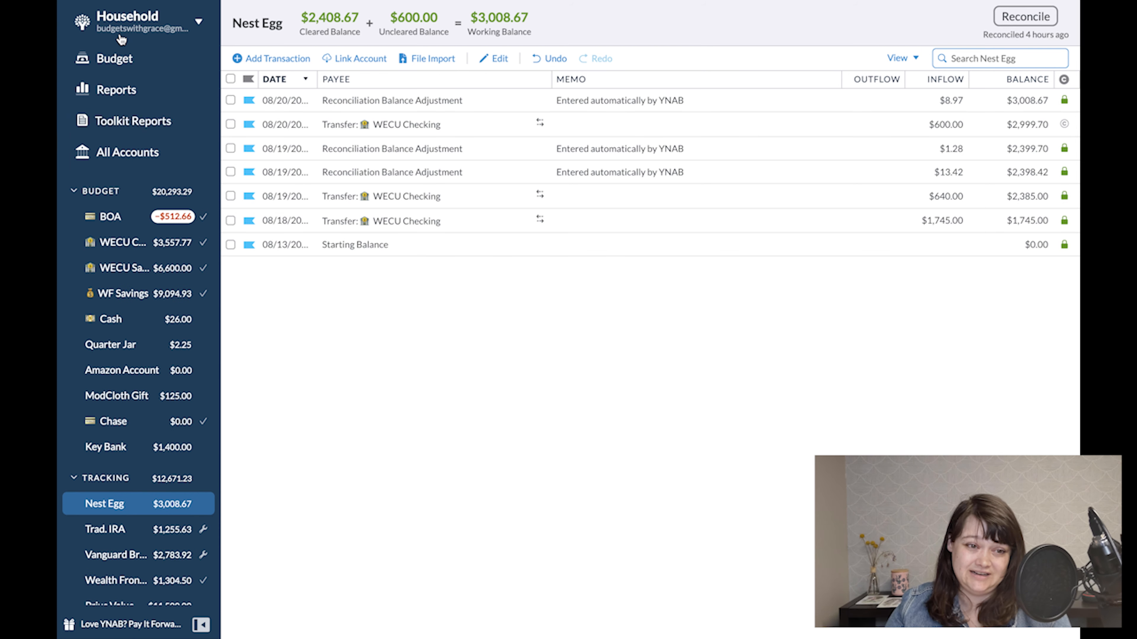
click(118, 67)
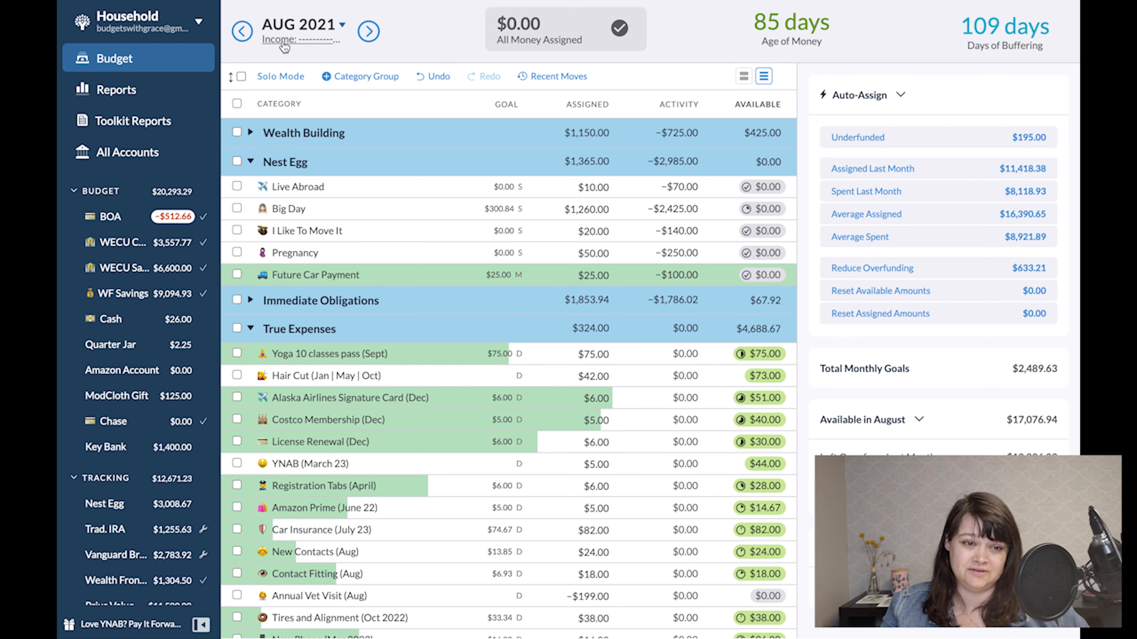
mouse_move(284, 47)
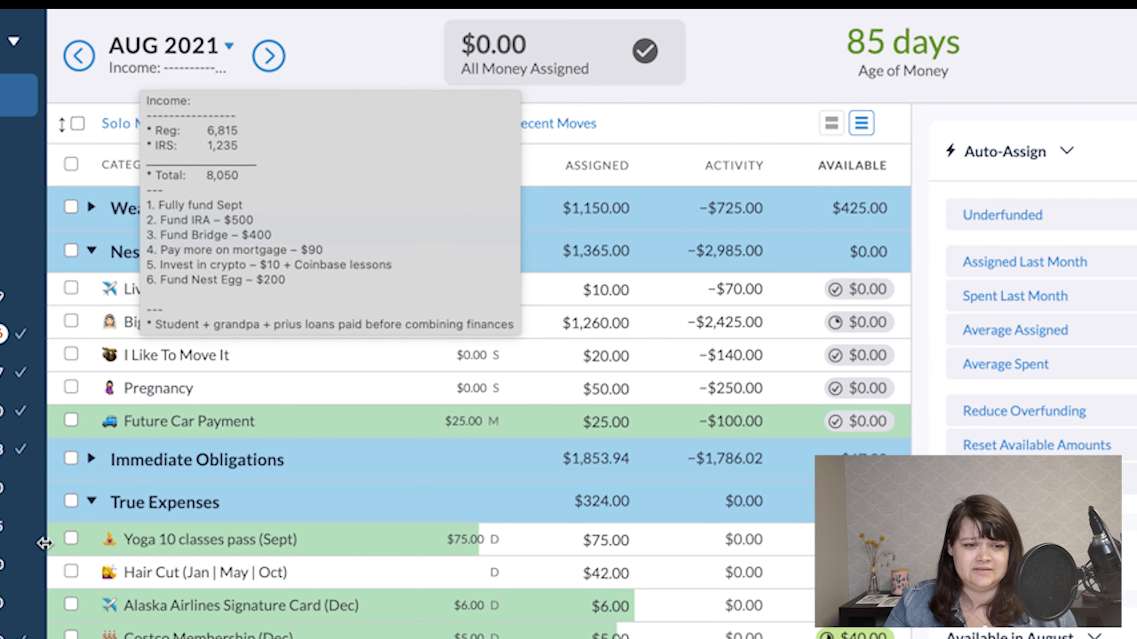
Collapse all category groups and examine the August totals for the True Expenses group
click(91, 502)
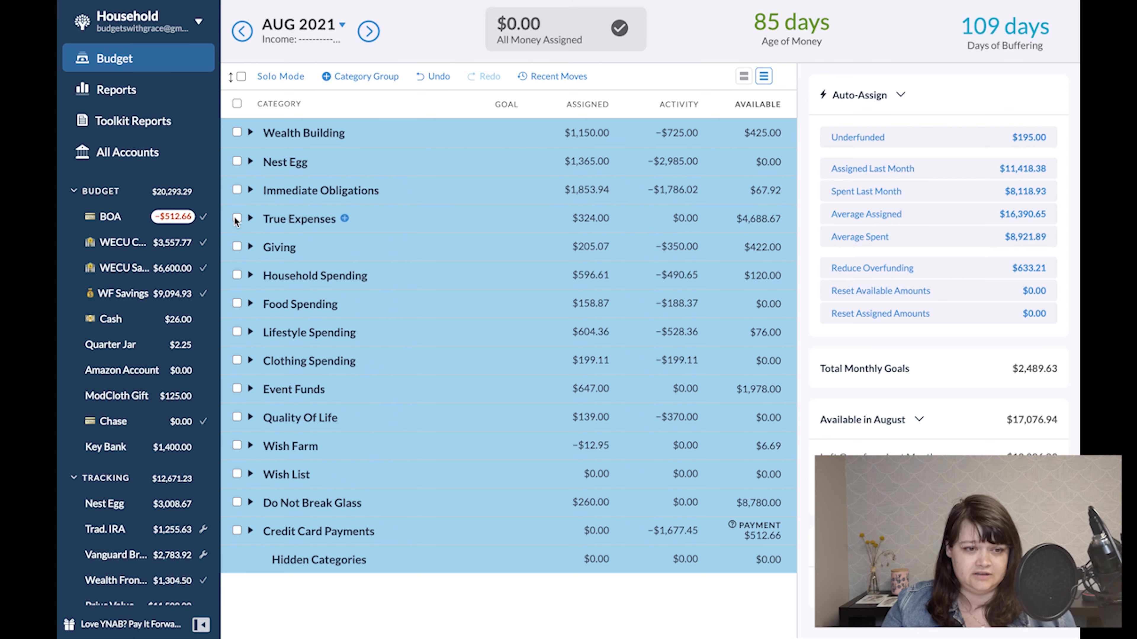
click(236, 219)
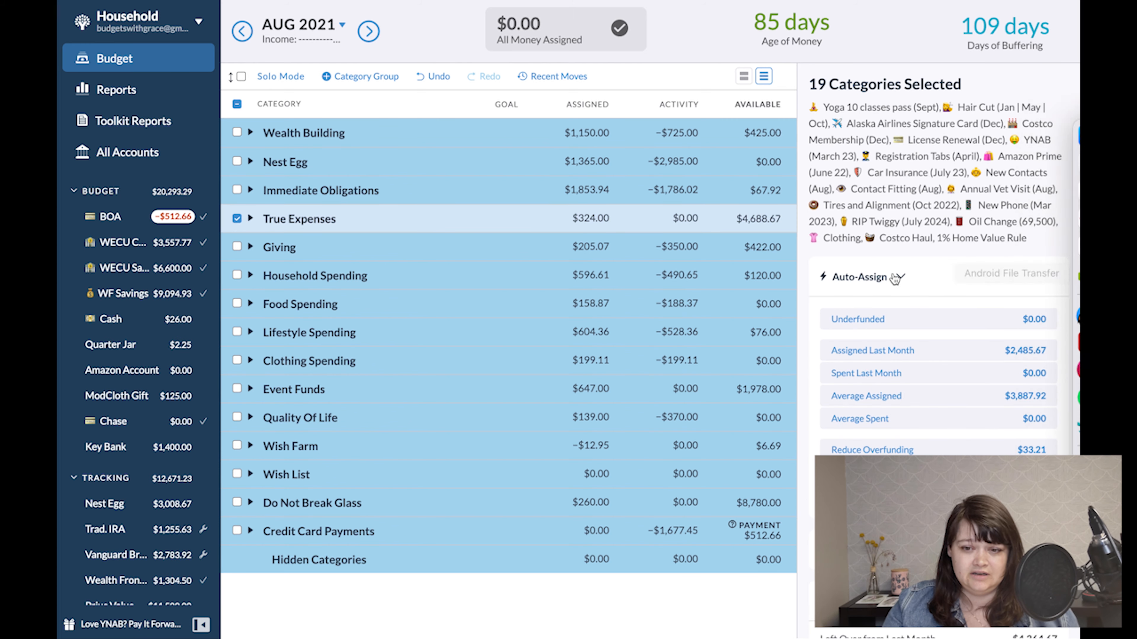
scroll(870, 450, down, 3)
Examine the combined September 2021 monthly goals of the True Expenses and Event Funds groups and clear the selection
click(368, 31)
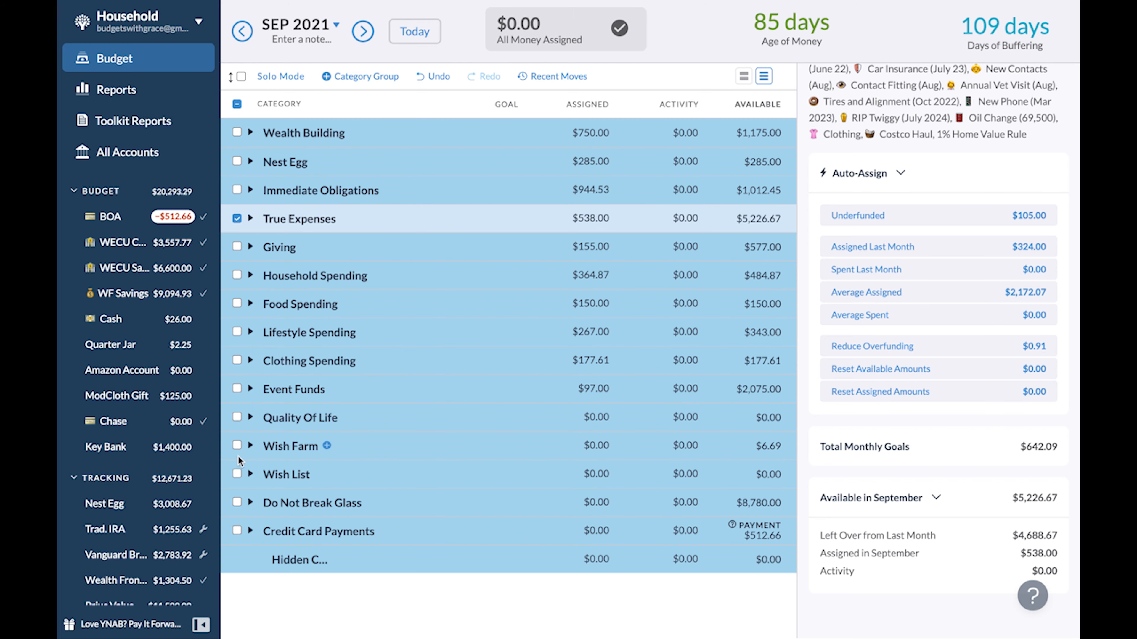
click(237, 389)
scroll(954, 487, down, 3)
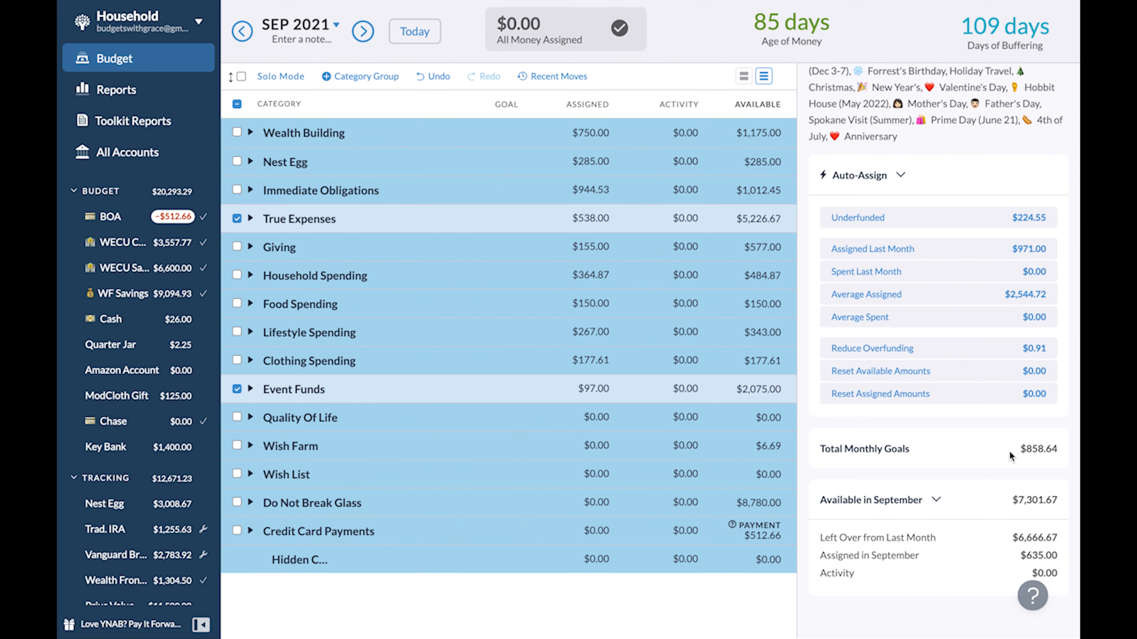
click(237, 389)
click(236, 219)
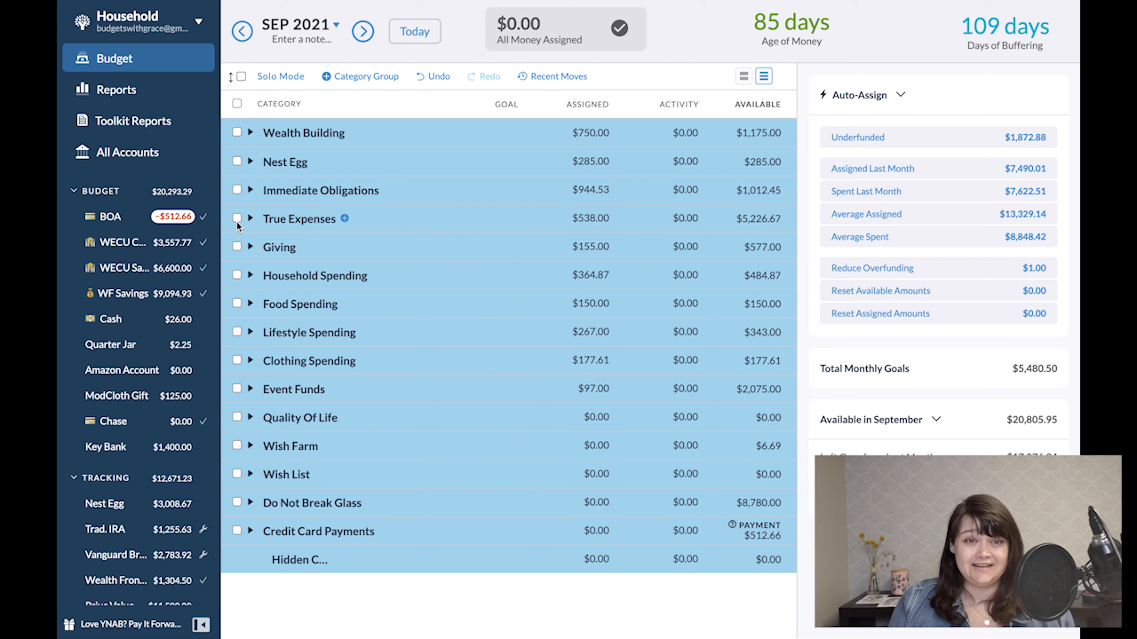